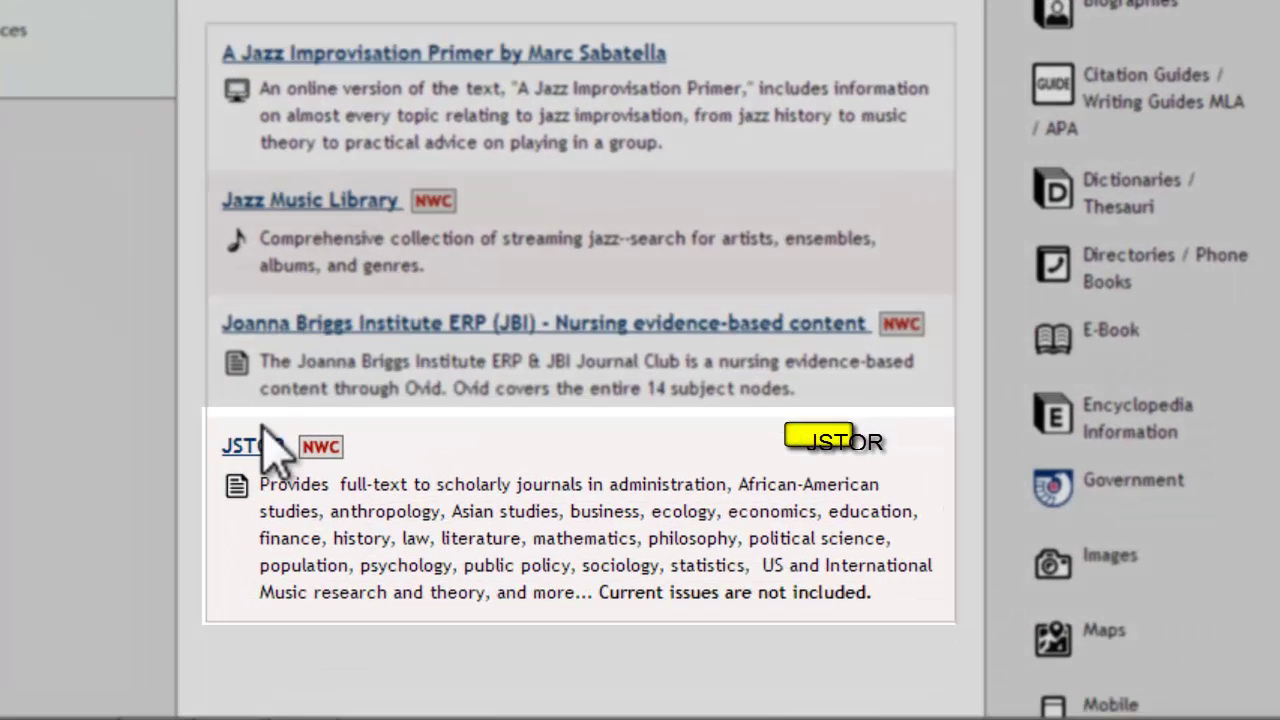
Open the JSTOR database and enter "Jane Austen" as the first full-text term of the advanced search.
{"action": "left_click", "coordinate": [263, 452]}
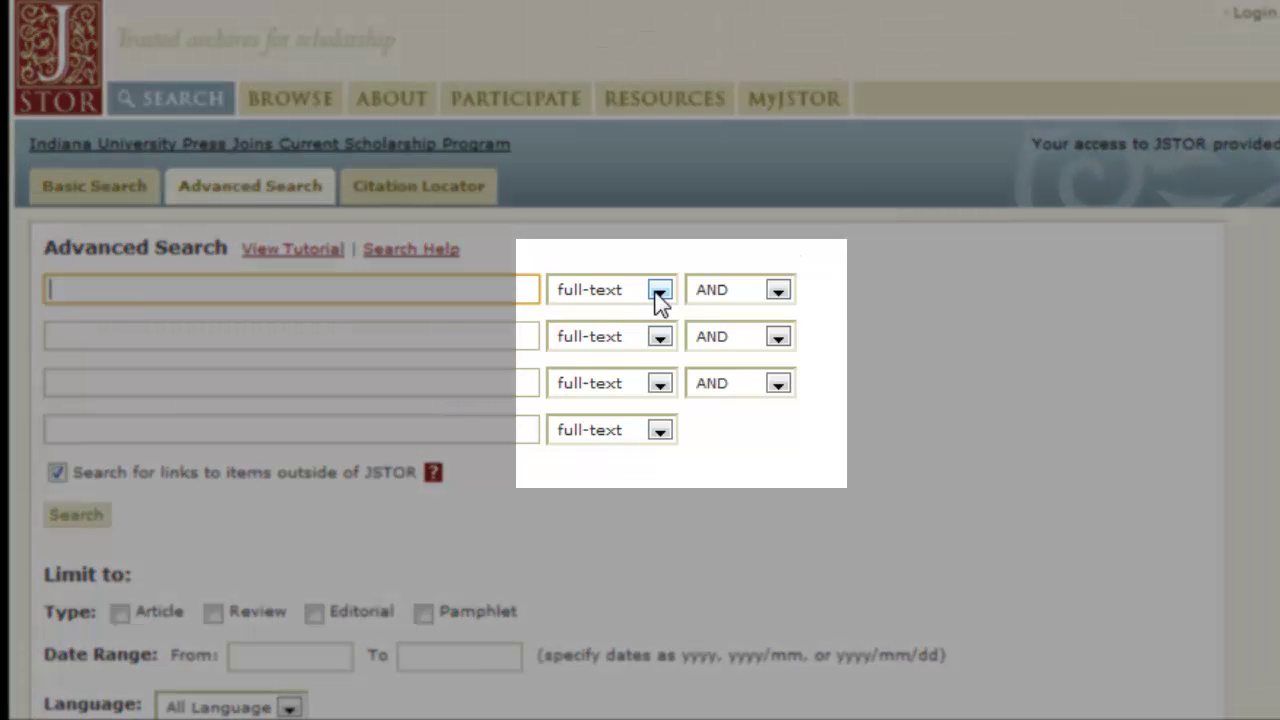
{"action": "left_click", "coordinate": [659, 291]}
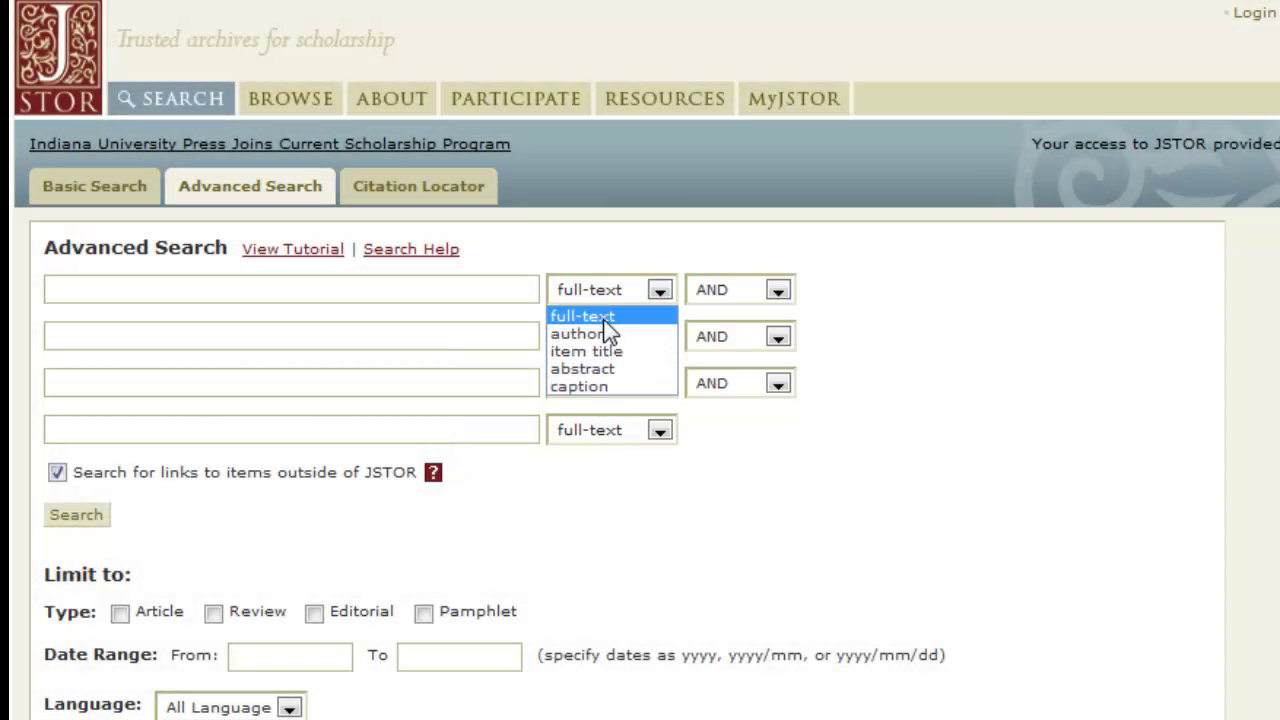
{"action": "left_click", "coordinate": [602, 319]}
{"action": "left_click", "coordinate": [318, 290]}
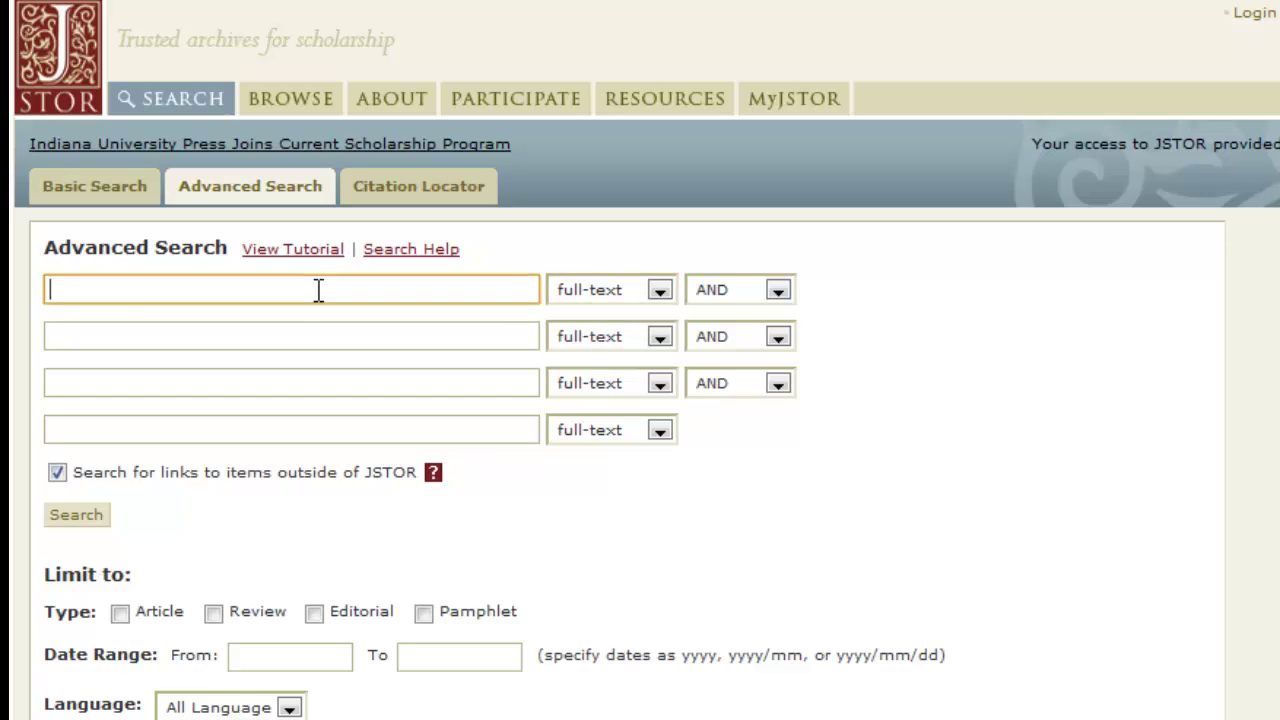
{"action": "type", "text": "Jane"}
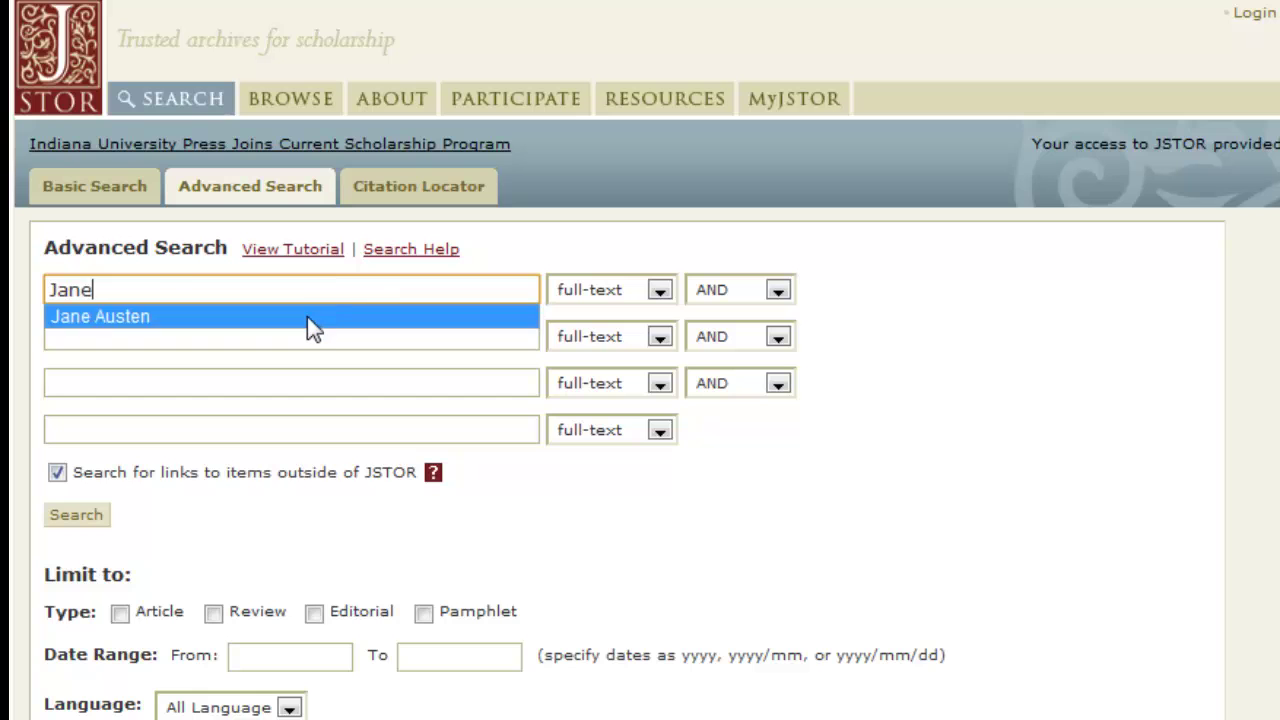
{"action": "left_click", "coordinate": [307, 316]}
Add "Sense and Sensibility" as the second full-text term, limit the type to Article and run the search.
{"action": "left_click", "coordinate": [323, 334]}
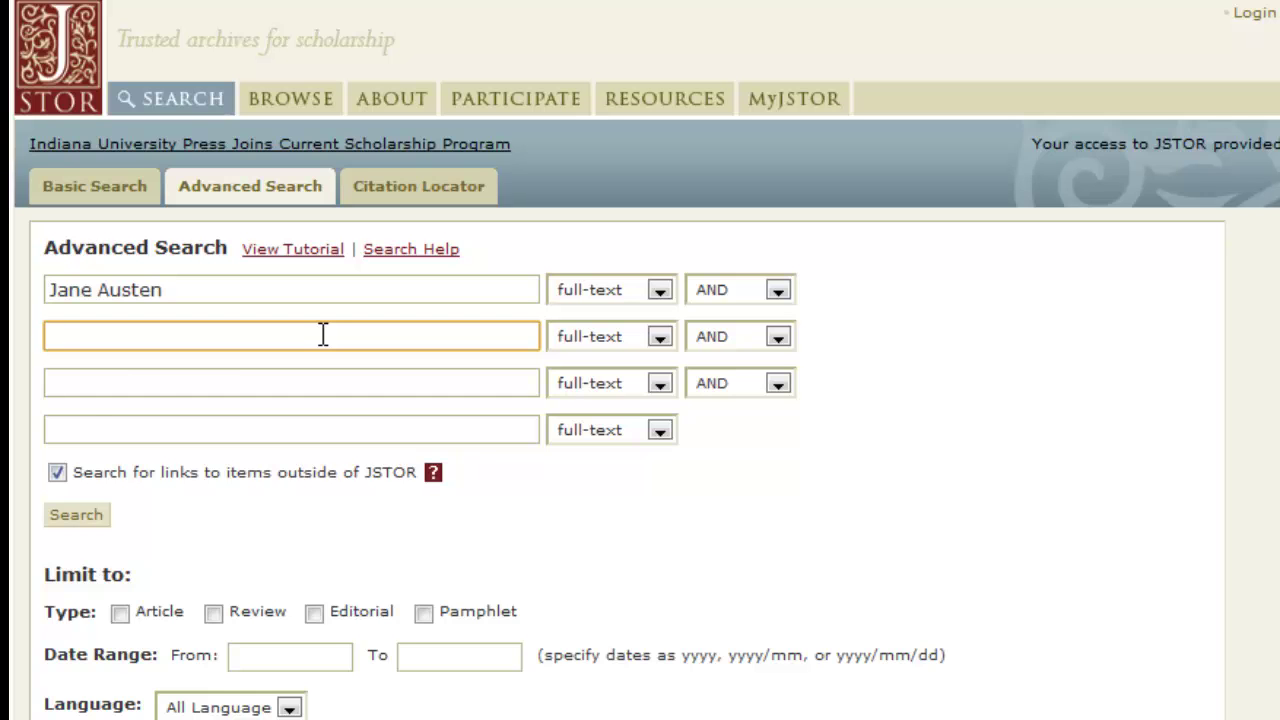
{"action": "type", "text": "Se"}
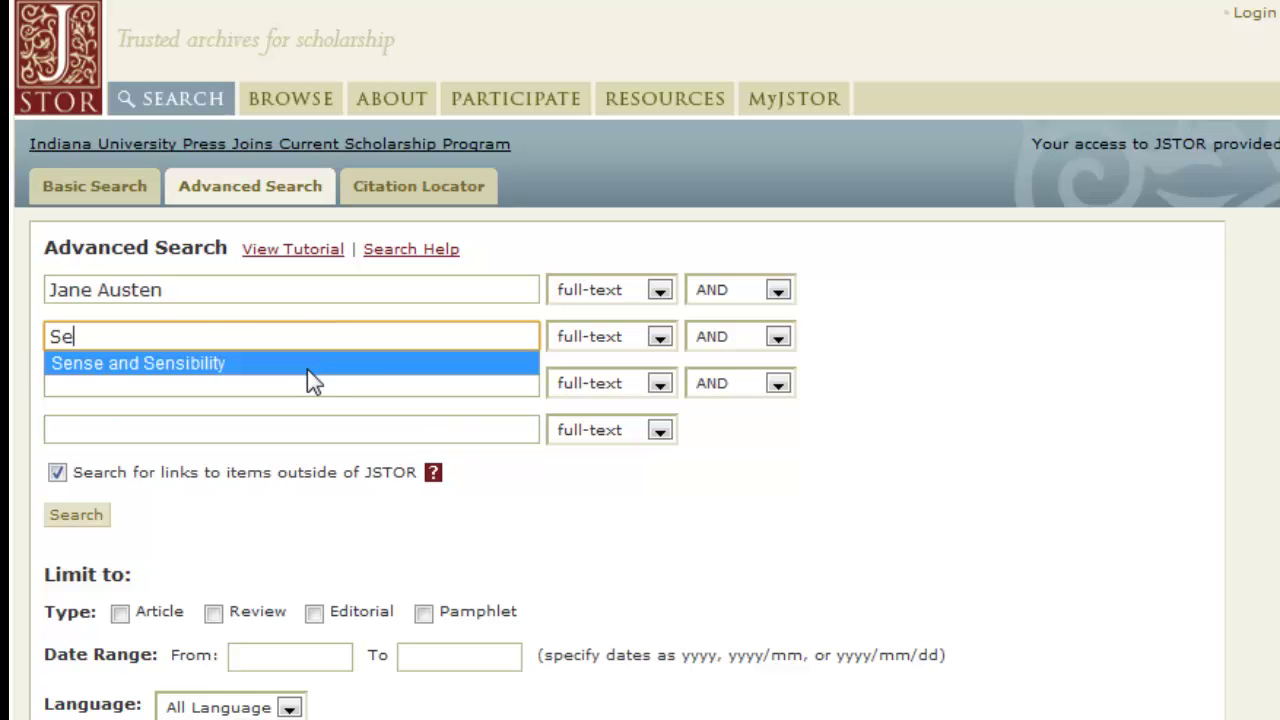
{"action": "left_click", "coordinate": [307, 369]}
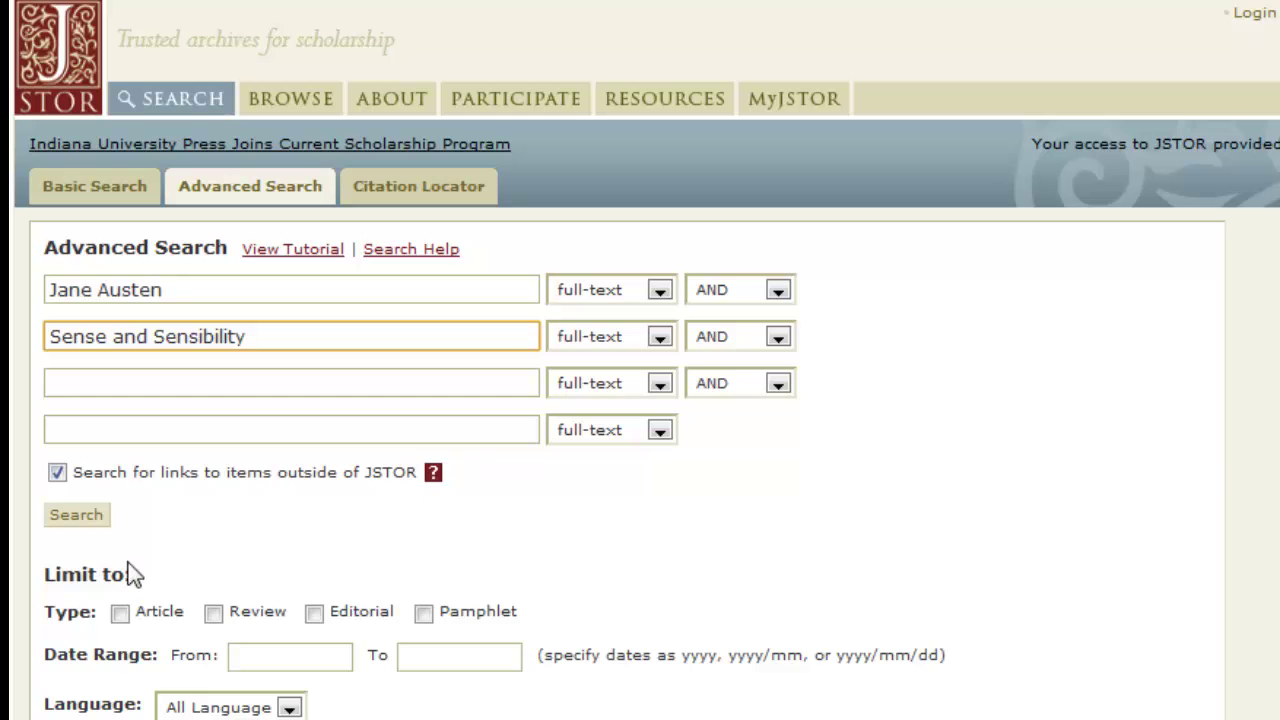
{"action": "left_click", "coordinate": [120, 613]}
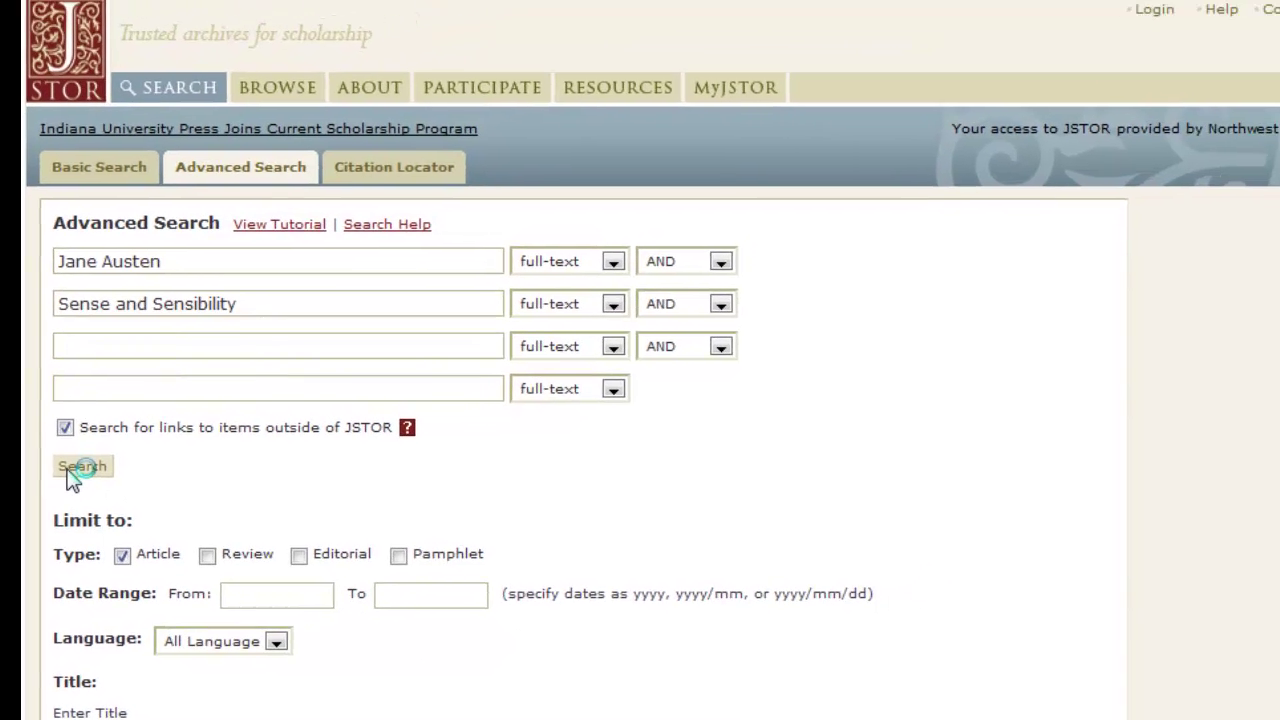
{"action": "left_click", "coordinate": [205, 431]}
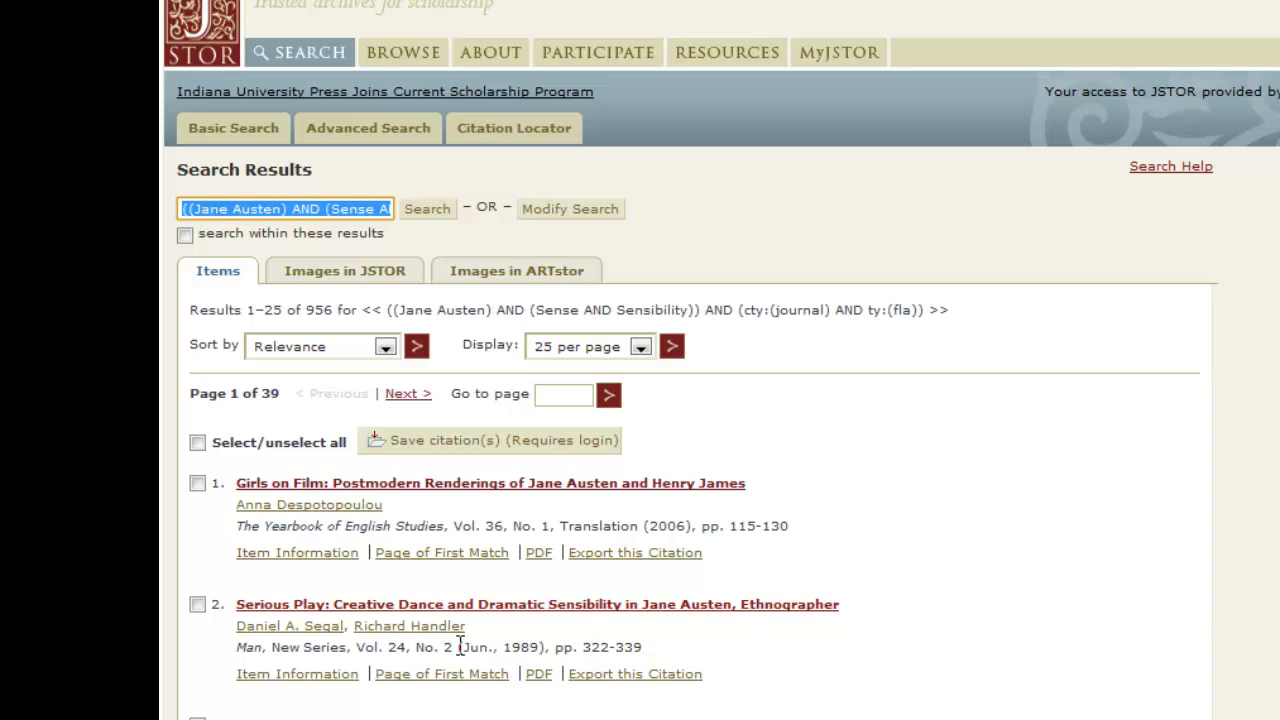
Modify the search by adding "Elinor" as the third full-text term and run it again.
{"action": "scroll", "coordinate": [497, 566], "scroll_direction": "down", "scroll_amount": 4}
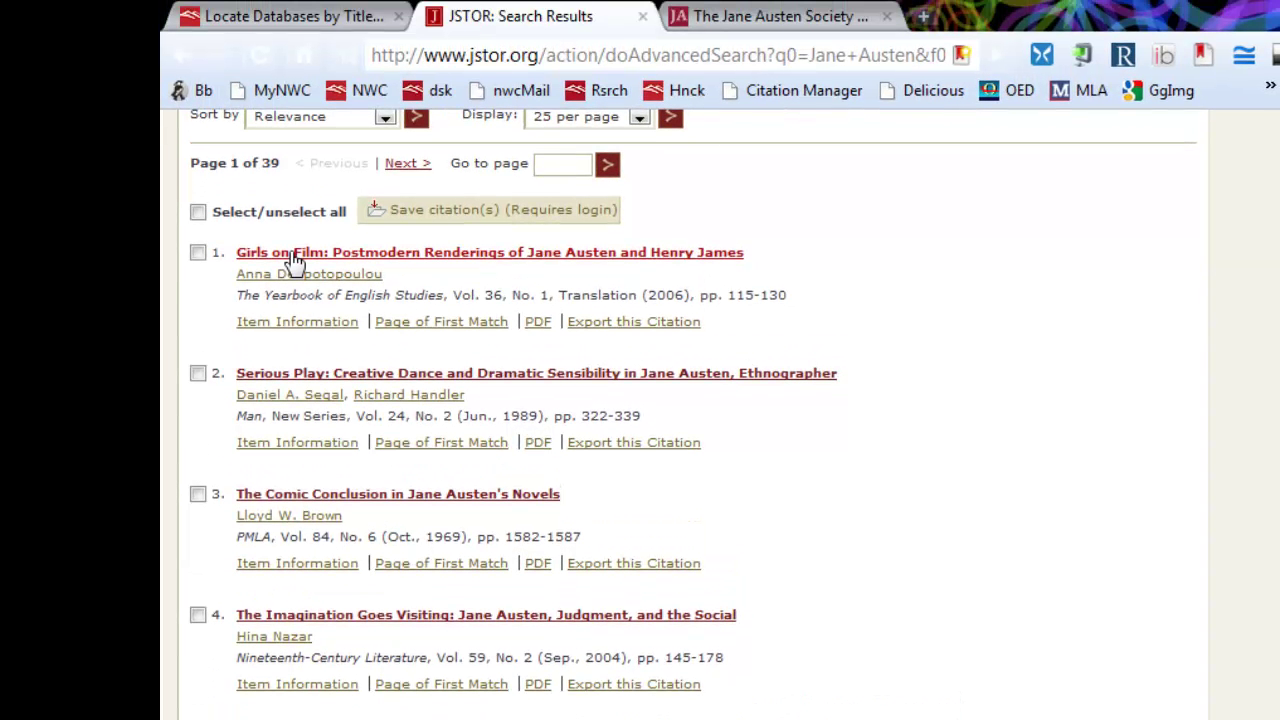
{"action": "scroll", "coordinate": [814, 591], "scroll_direction": "up", "scroll_amount": 4}
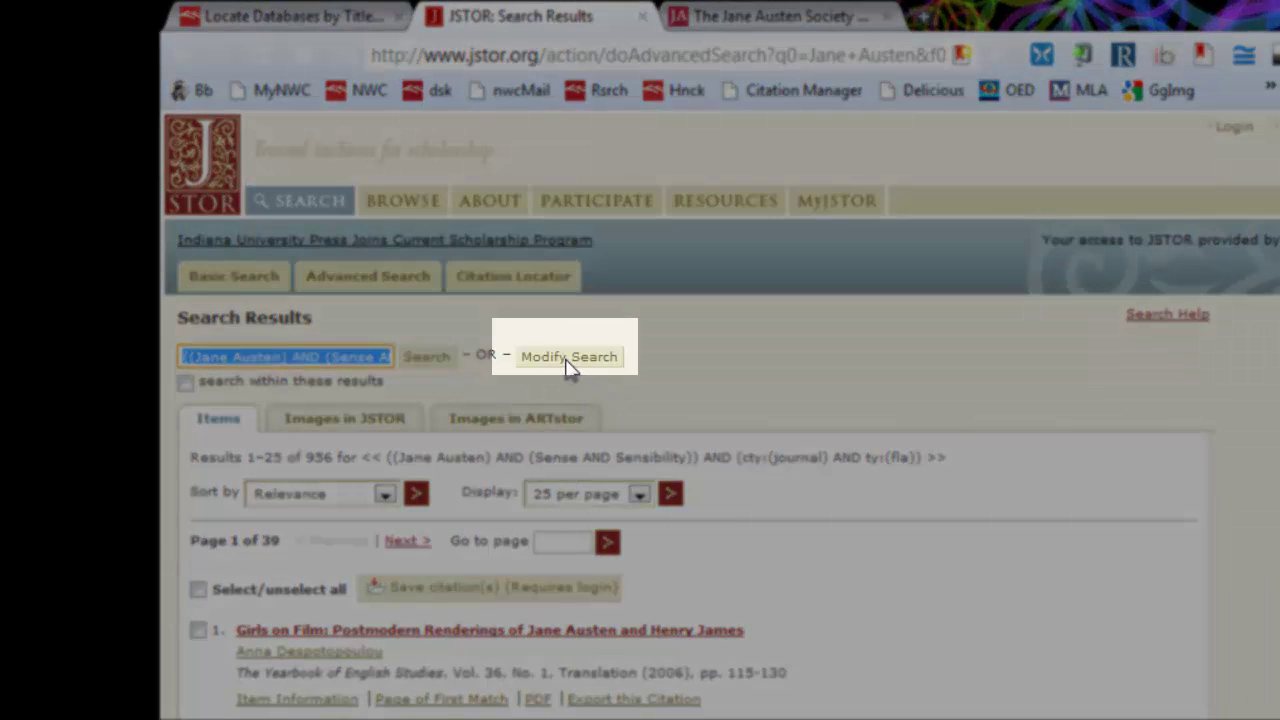
{"action": "left_click", "coordinate": [568, 357]}
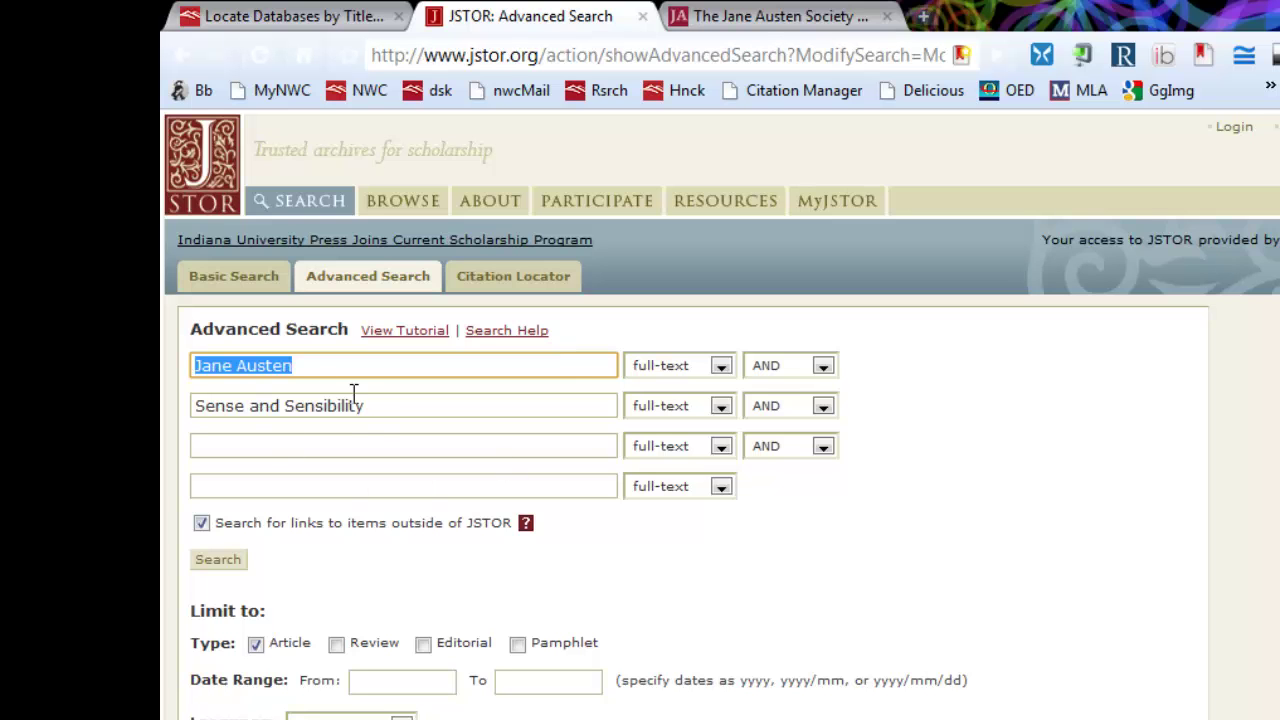
{"action": "left_click", "coordinate": [359, 447]}
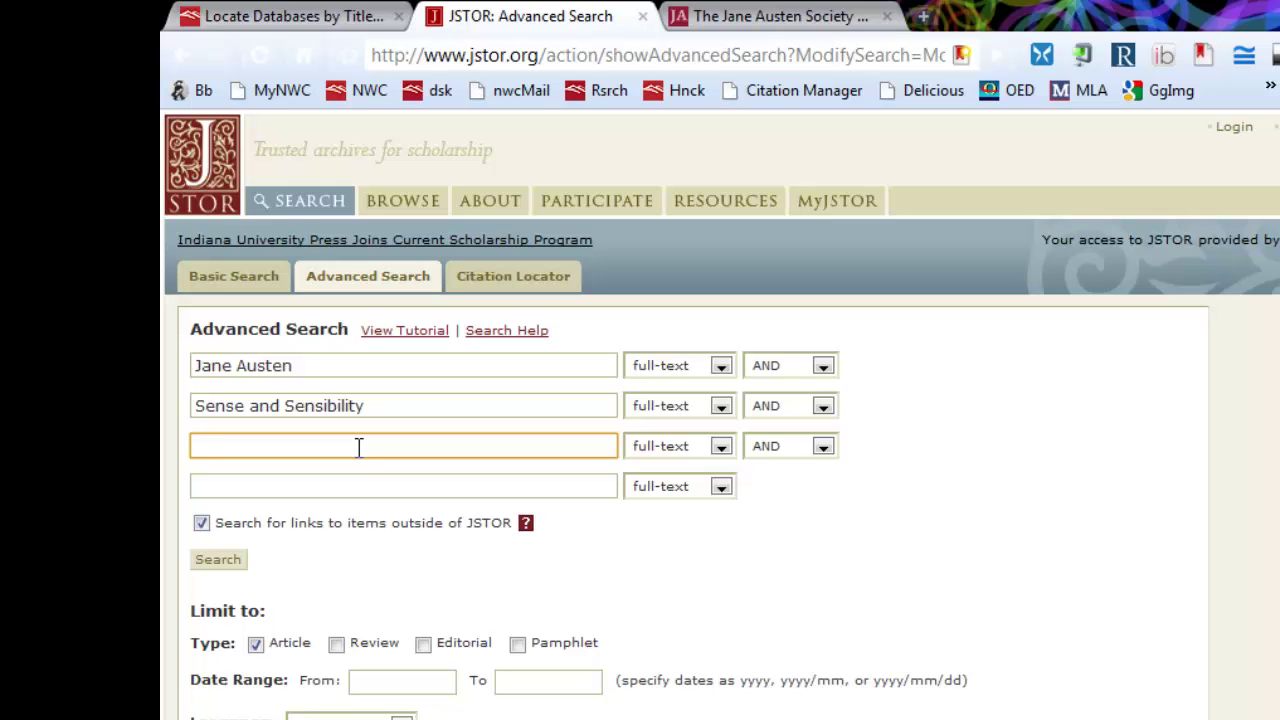
{"action": "type", "text": "Eli"}
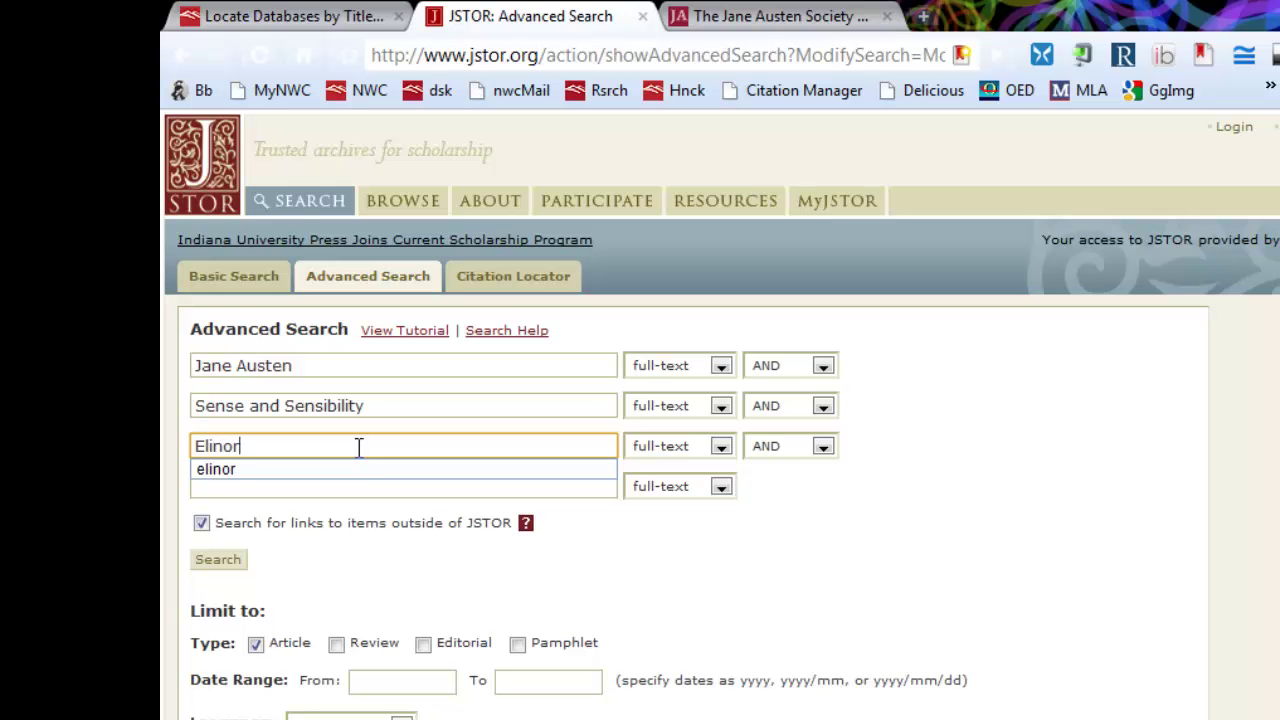
{"action": "type", "text": "nor"}
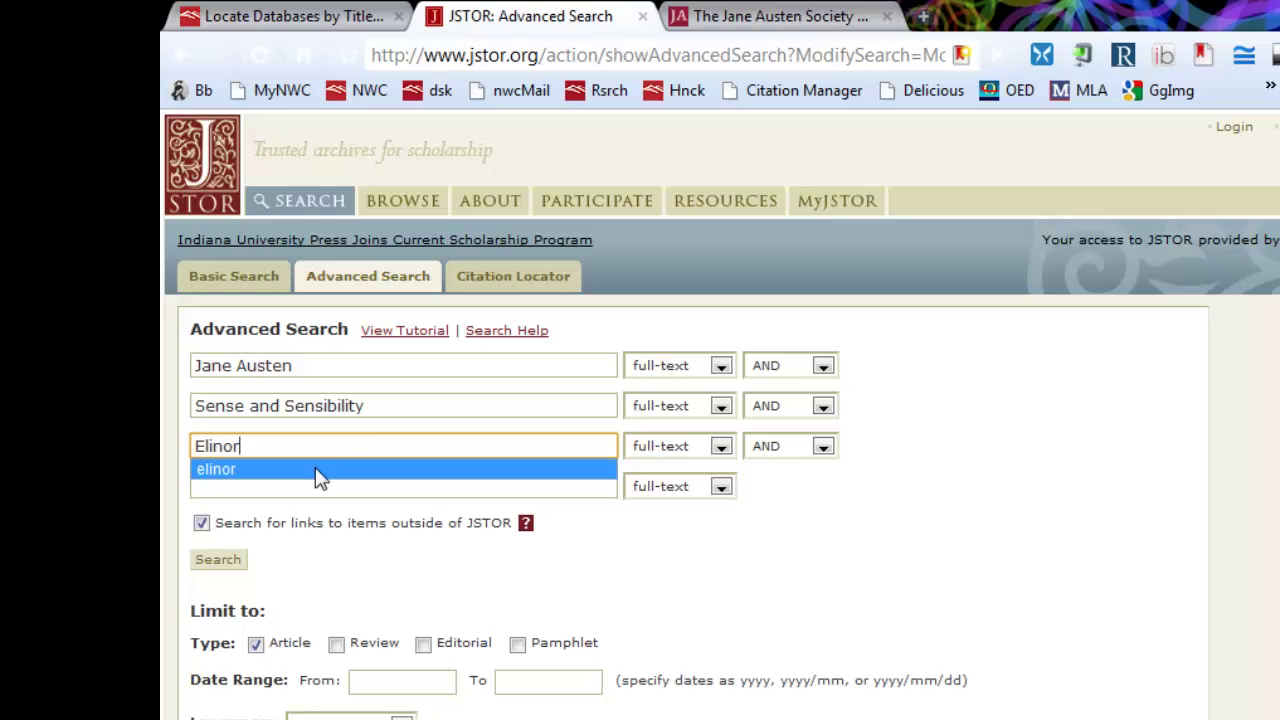
{"action": "left_click", "coordinate": [221, 564]}
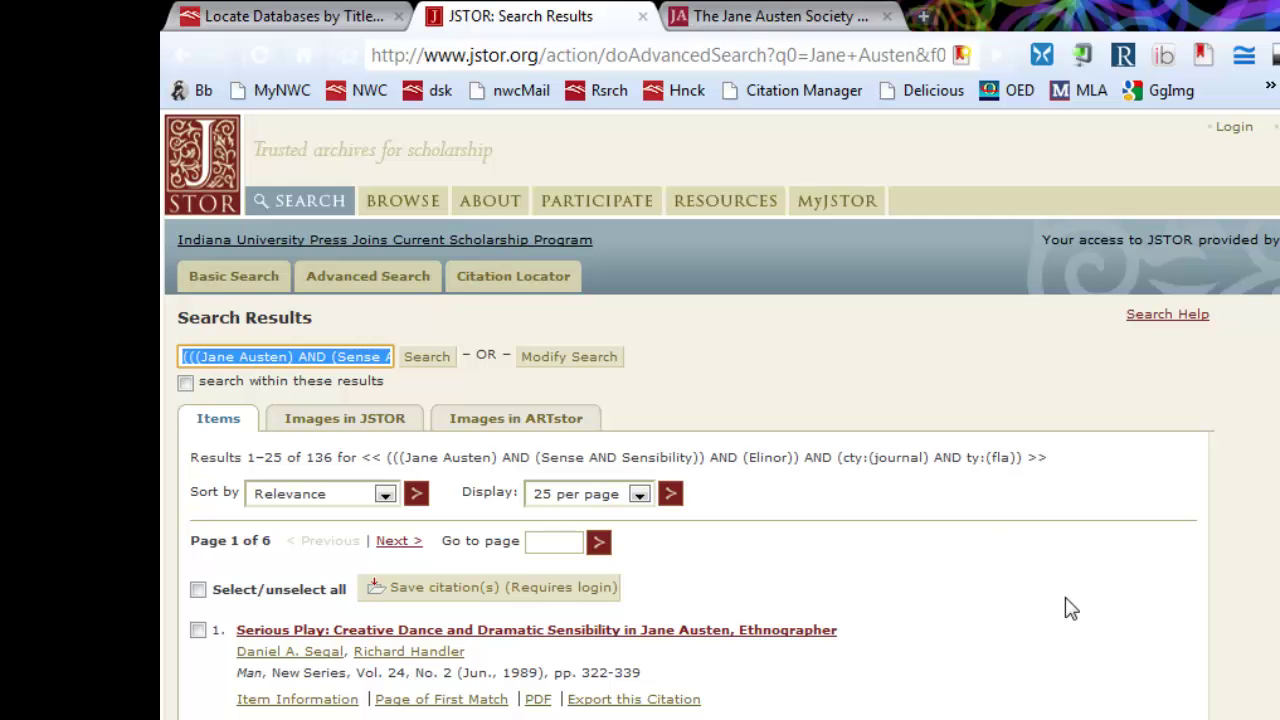
Open the article "Elinor and Marianne: A Note on Jane Austen" from the search results.
{"action": "scroll", "coordinate": [1070, 608], "scroll_direction": "down", "scroll_amount": 3}
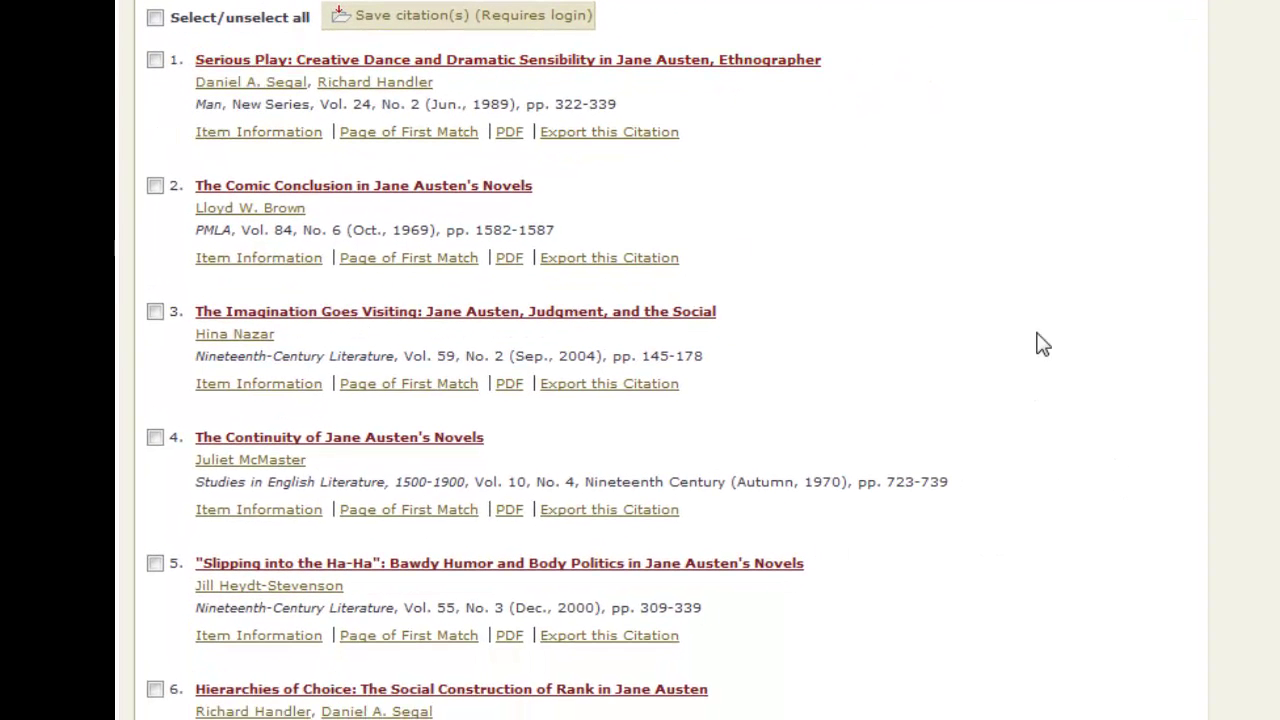
{"action": "scroll", "coordinate": [1040, 343], "scroll_direction": "down", "scroll_amount": 4}
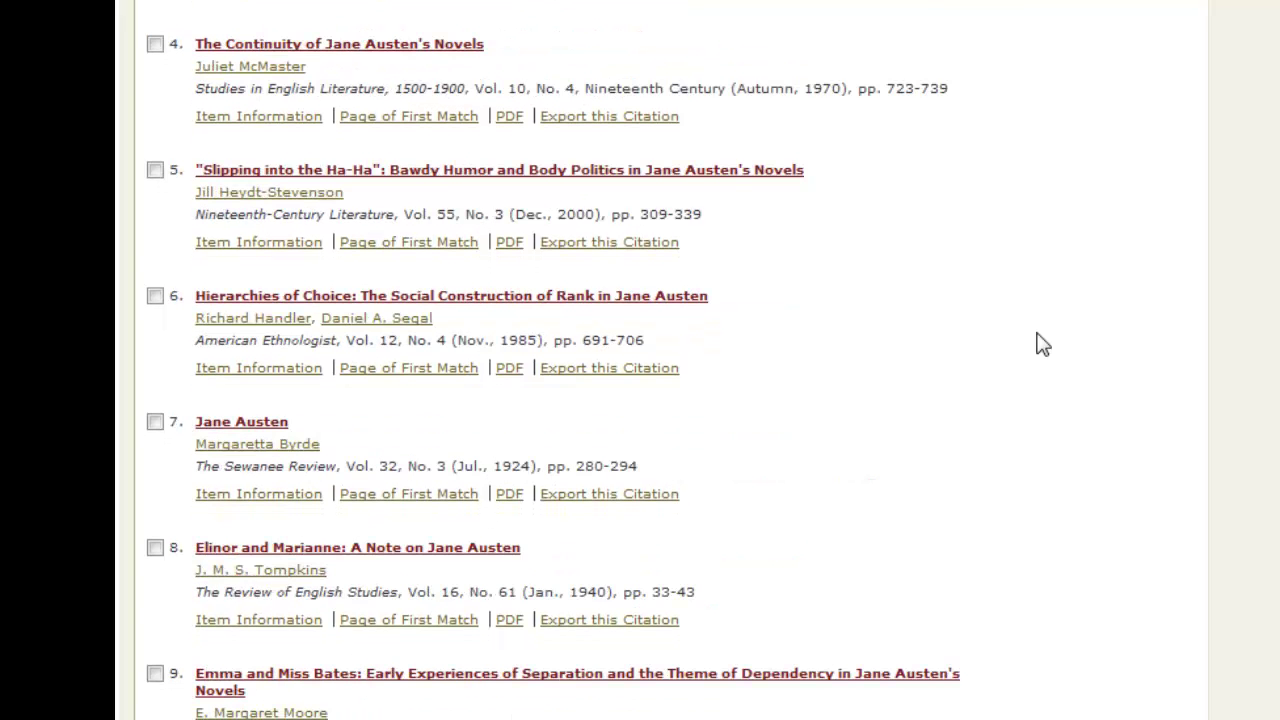
{"action": "scroll", "coordinate": [1040, 343], "scroll_direction": "down", "scroll_amount": 1}
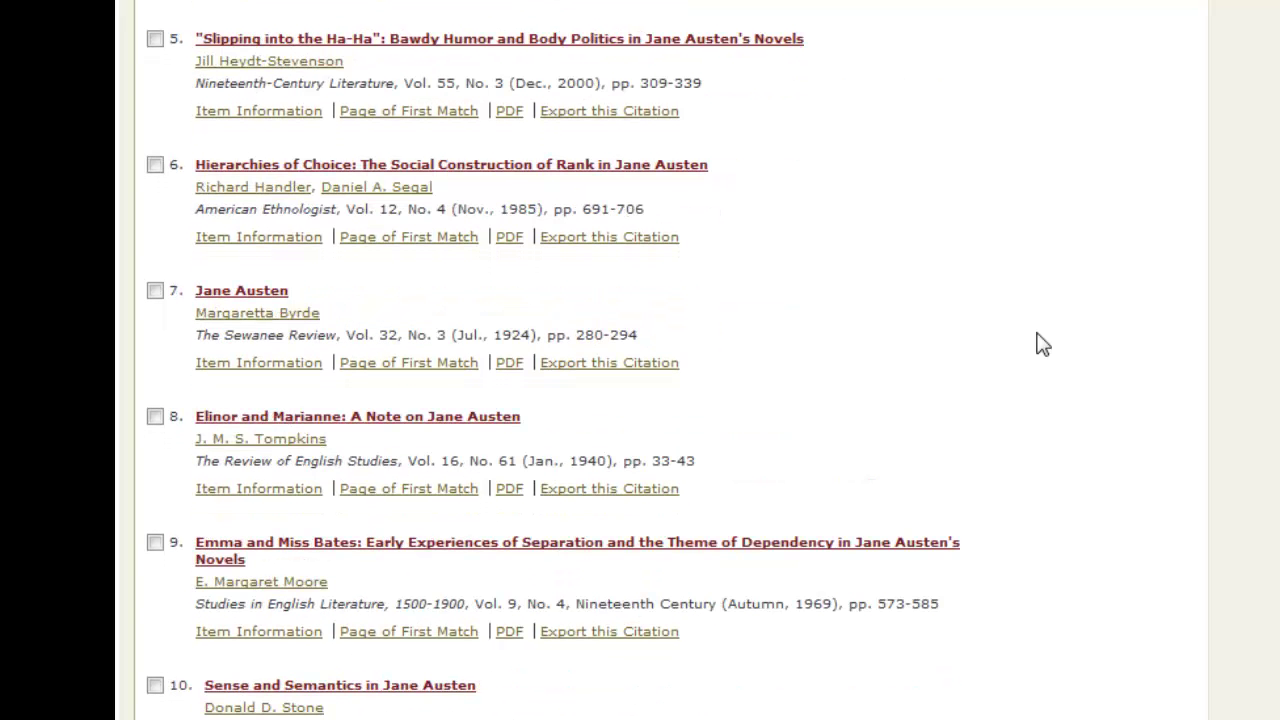
{"action": "scroll", "coordinate": [1040, 343], "scroll_direction": "down", "scroll_amount": 3}
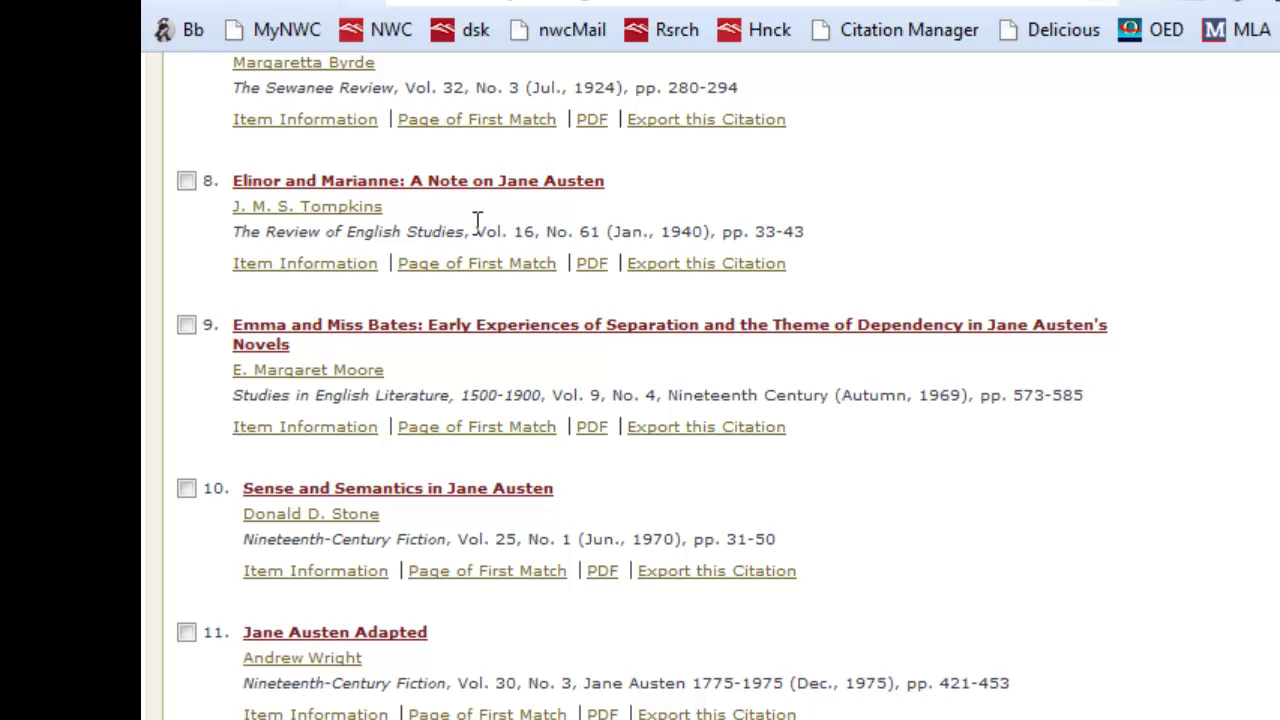
{"action": "left_click", "coordinate": [428, 188]}
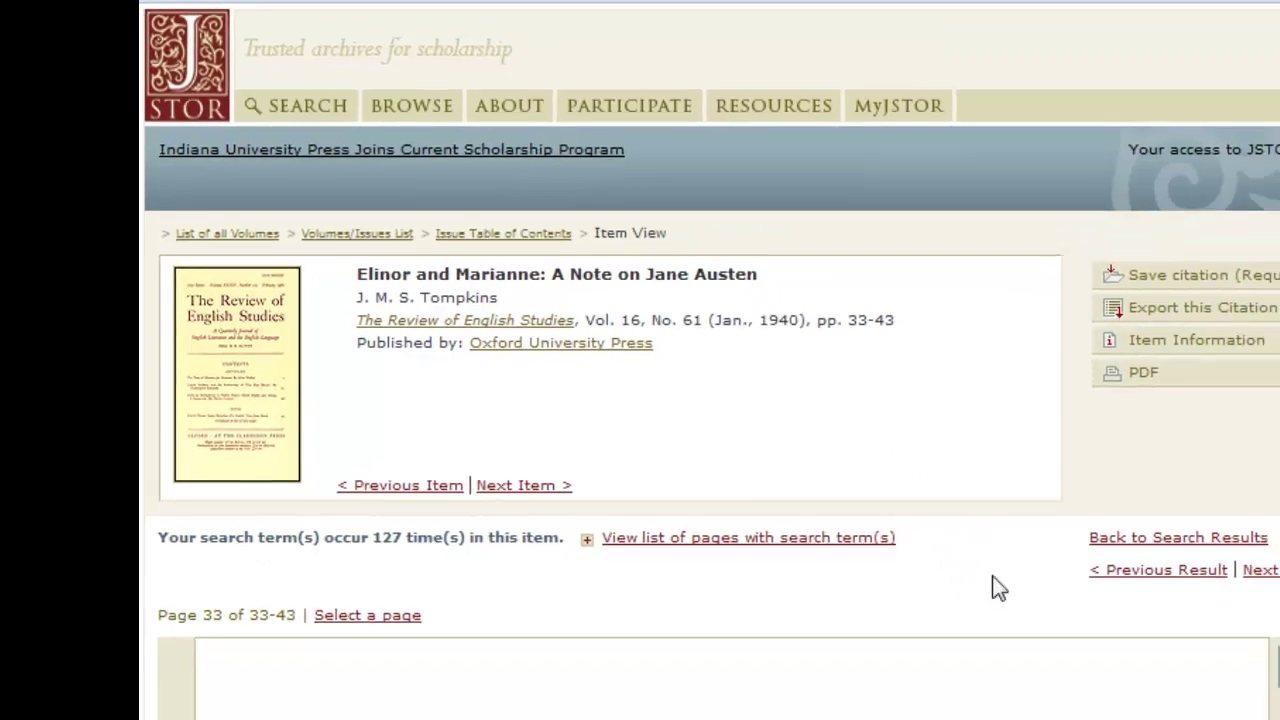
Examine the article's first page, page 33, for its opening argument and the highlighted search terms.
{"action": "scroll", "coordinate": [1047, 632], "scroll_direction": "down", "scroll_amount": 2}
{"action": "scroll", "coordinate": [908, 450], "scroll_direction": "down", "scroll_amount": 6}
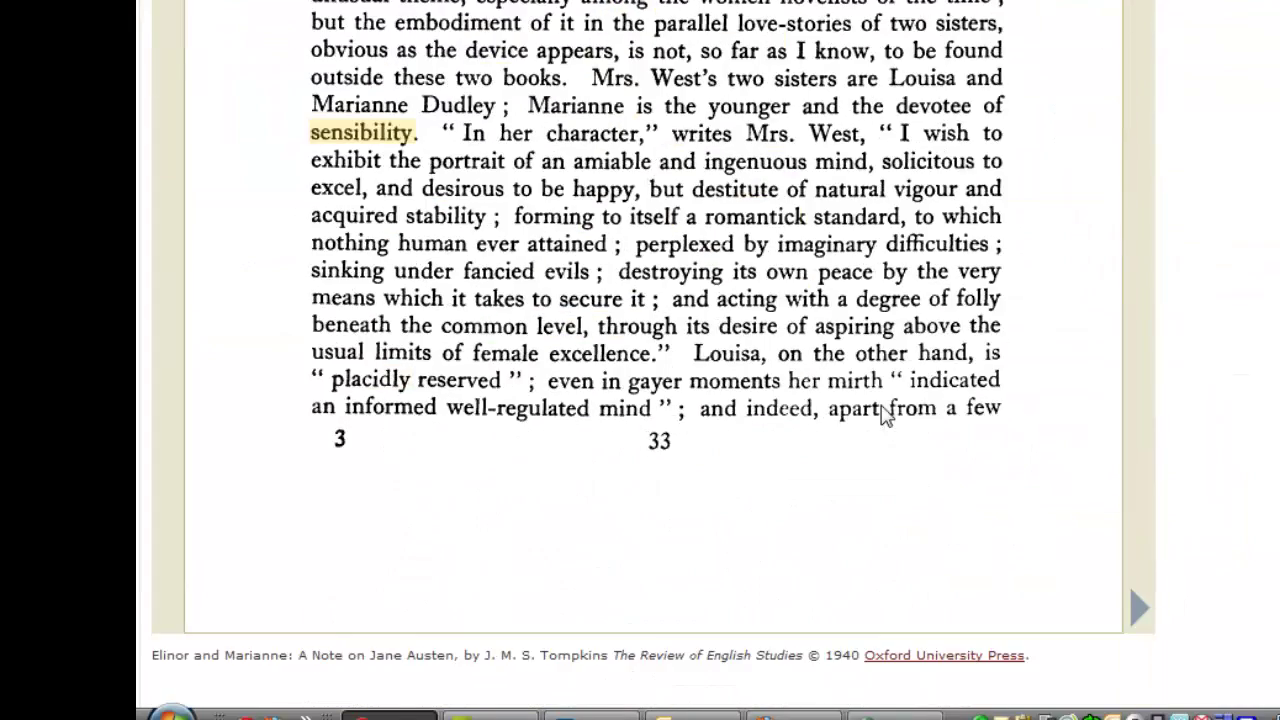
{"action": "scroll", "coordinate": [1062, 528], "scroll_direction": "up", "scroll_amount": 8}
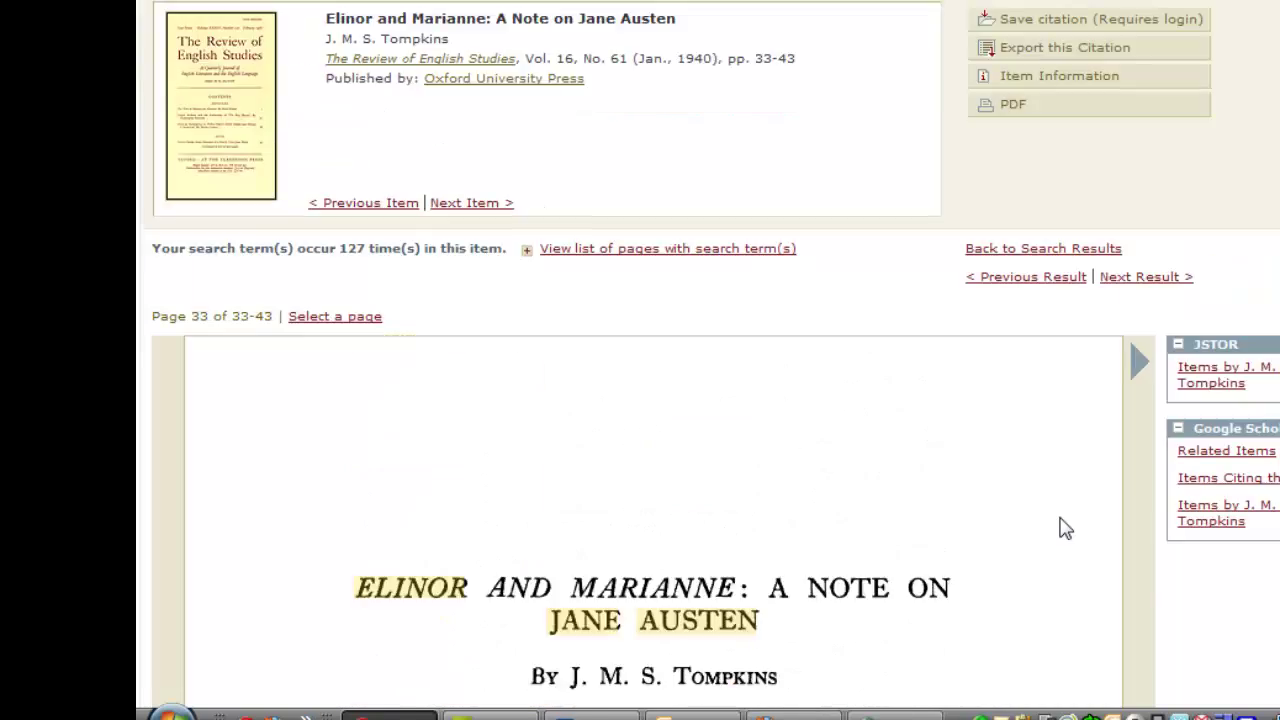
{"action": "scroll", "coordinate": [1037, 540], "scroll_direction": "down", "scroll_amount": 7}
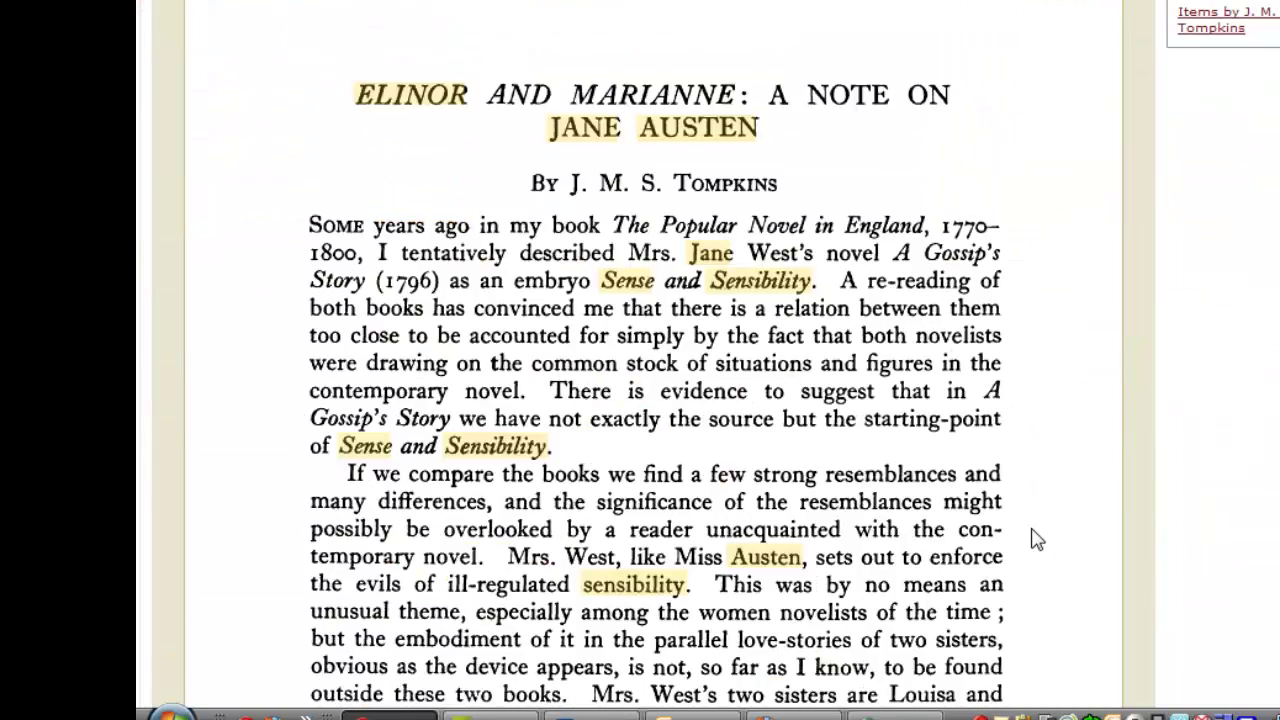
{"action": "scroll", "coordinate": [1037, 540], "scroll_direction": "down", "scroll_amount": 4}
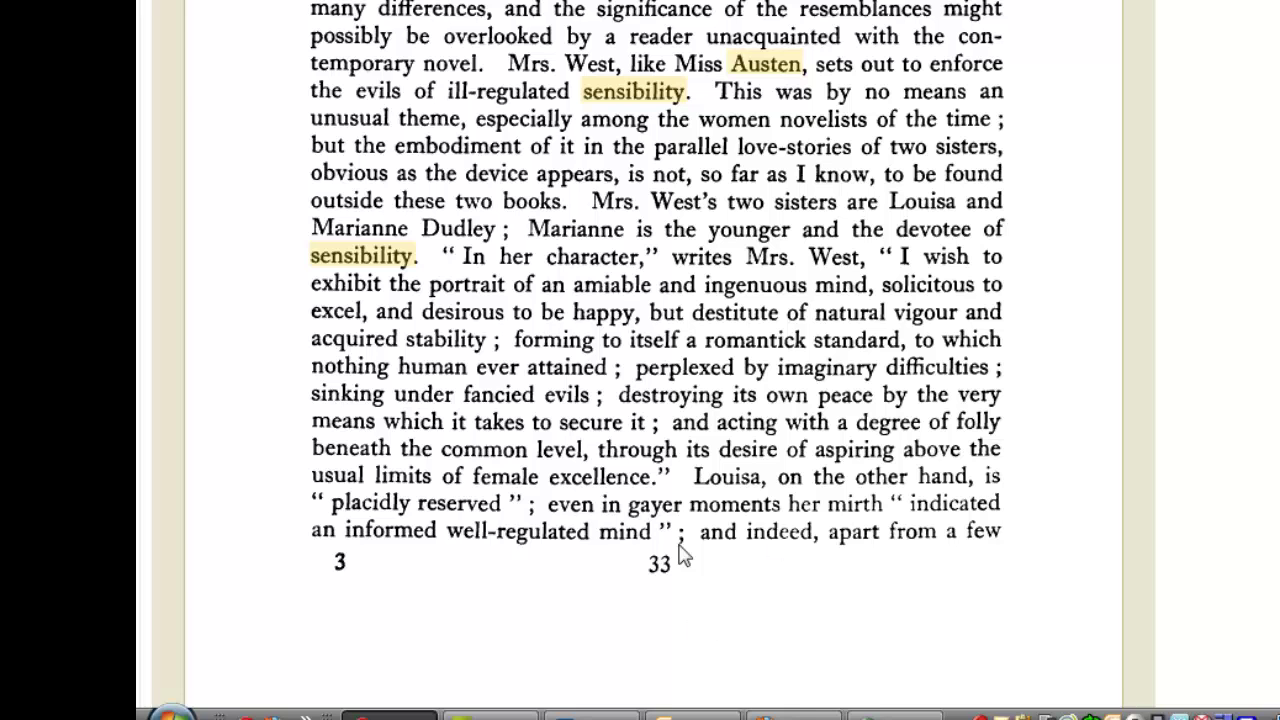
{"action": "scroll", "coordinate": [1044, 518], "scroll_direction": "up", "scroll_amount": 4}
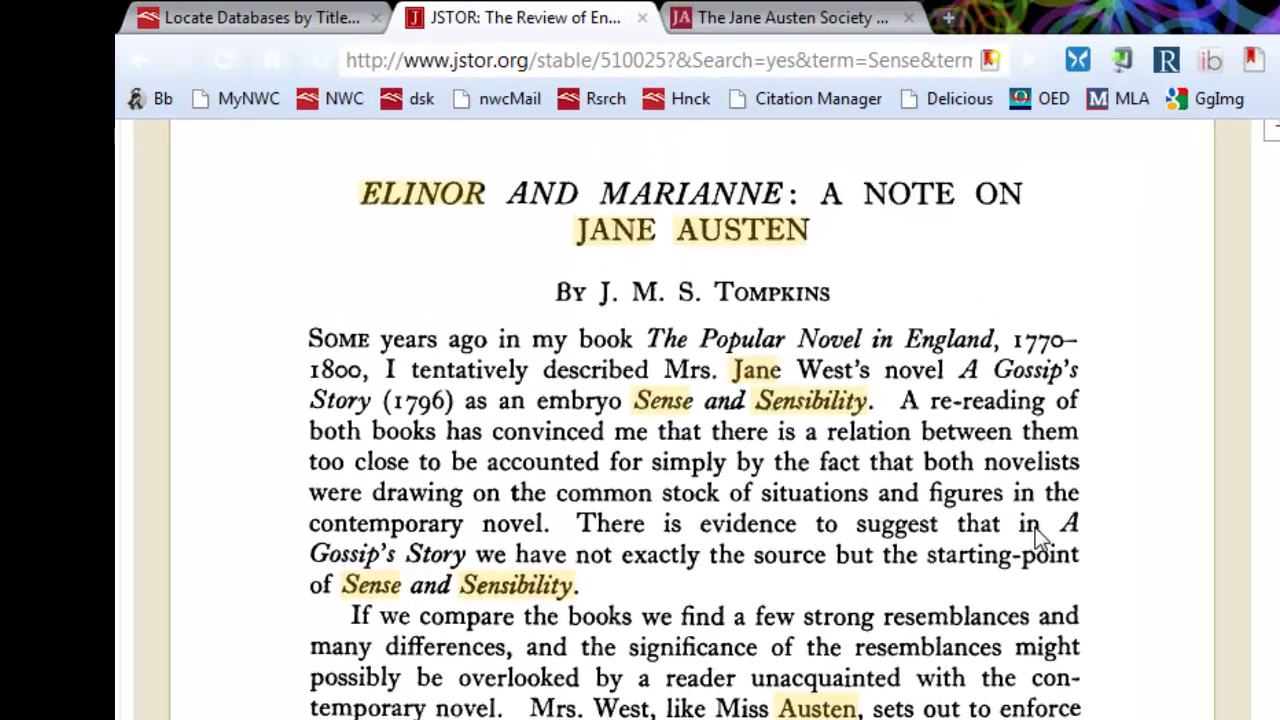
{"action": "scroll", "coordinate": [1035, 527], "scroll_direction": "down", "scroll_amount": 3}
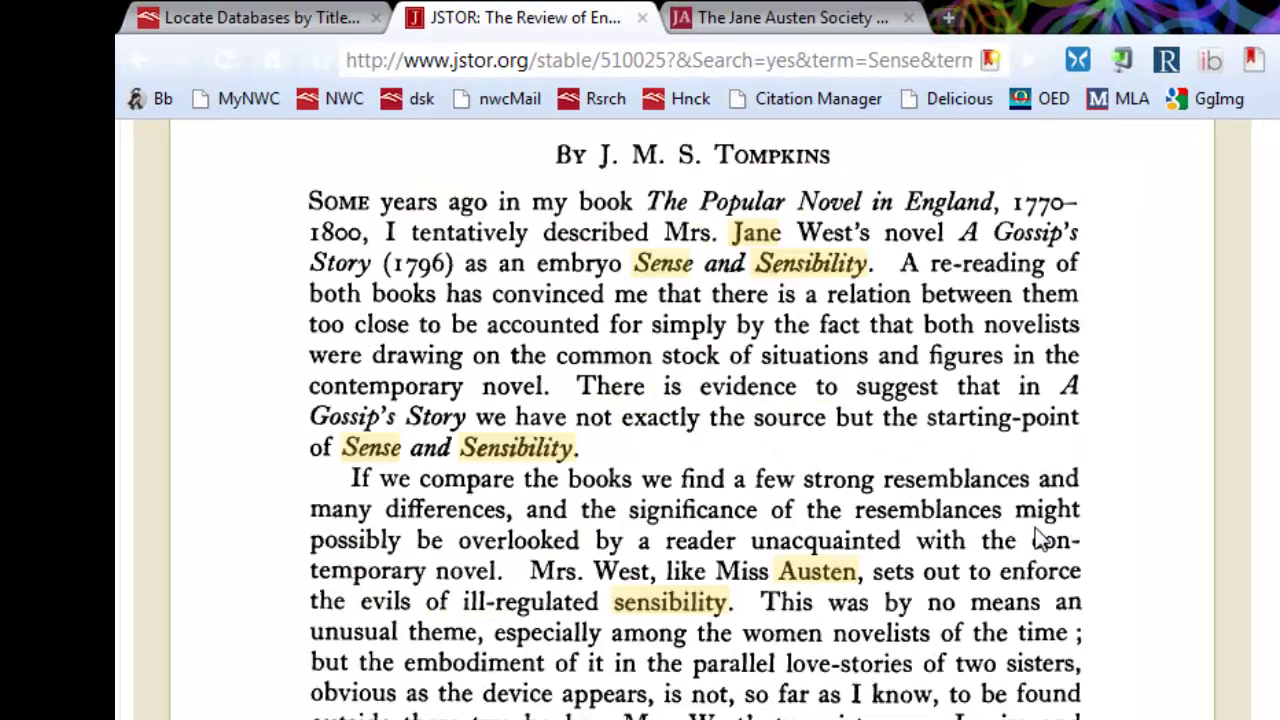
{"action": "scroll", "coordinate": [1040, 538], "scroll_direction": "down", "scroll_amount": 2}
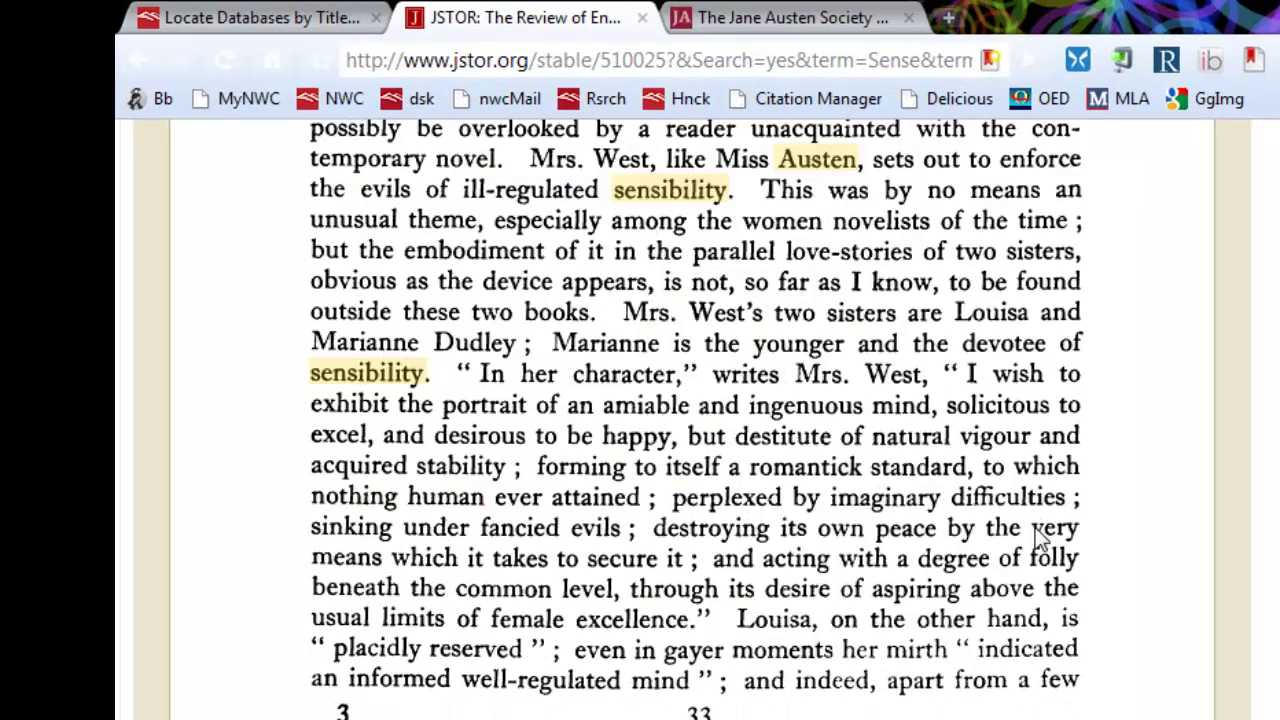
Open page 43 of the article from its page thumbnails and read the conclusion.
{"action": "scroll", "coordinate": [1040, 538], "scroll_direction": "up", "scroll_amount": 10}
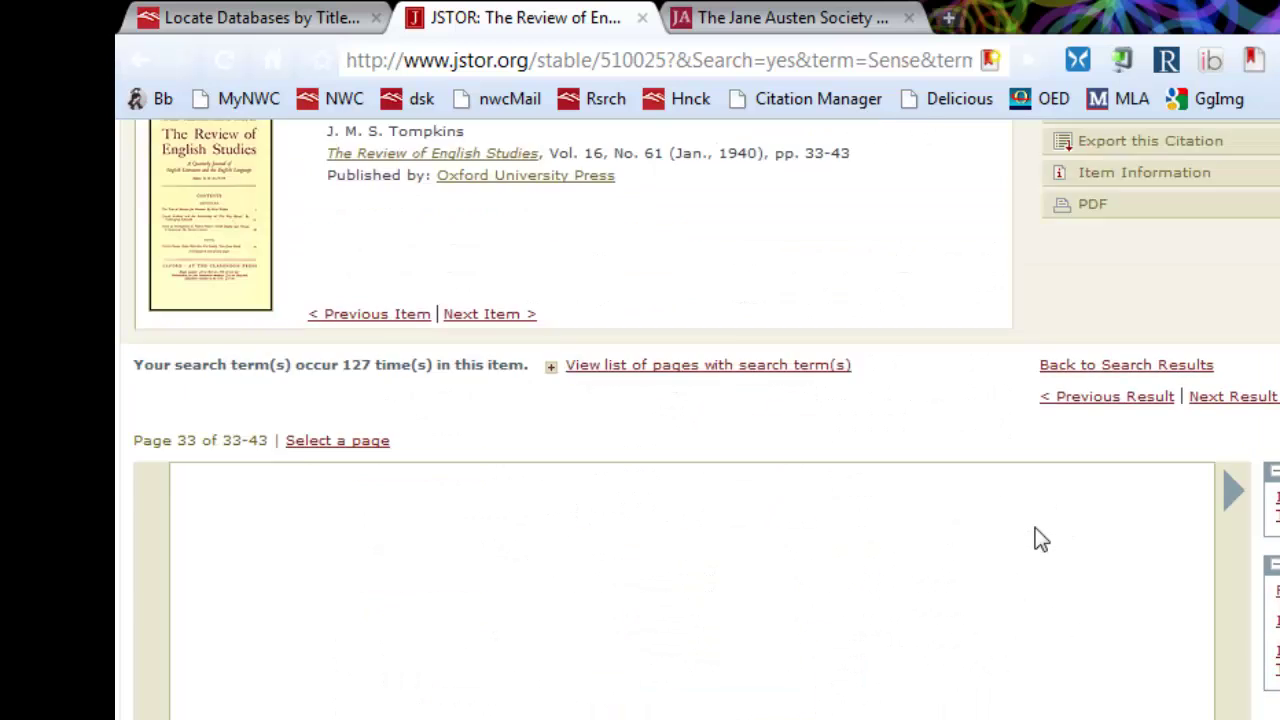
{"action": "scroll", "coordinate": [1040, 538], "scroll_direction": "up", "scroll_amount": 2}
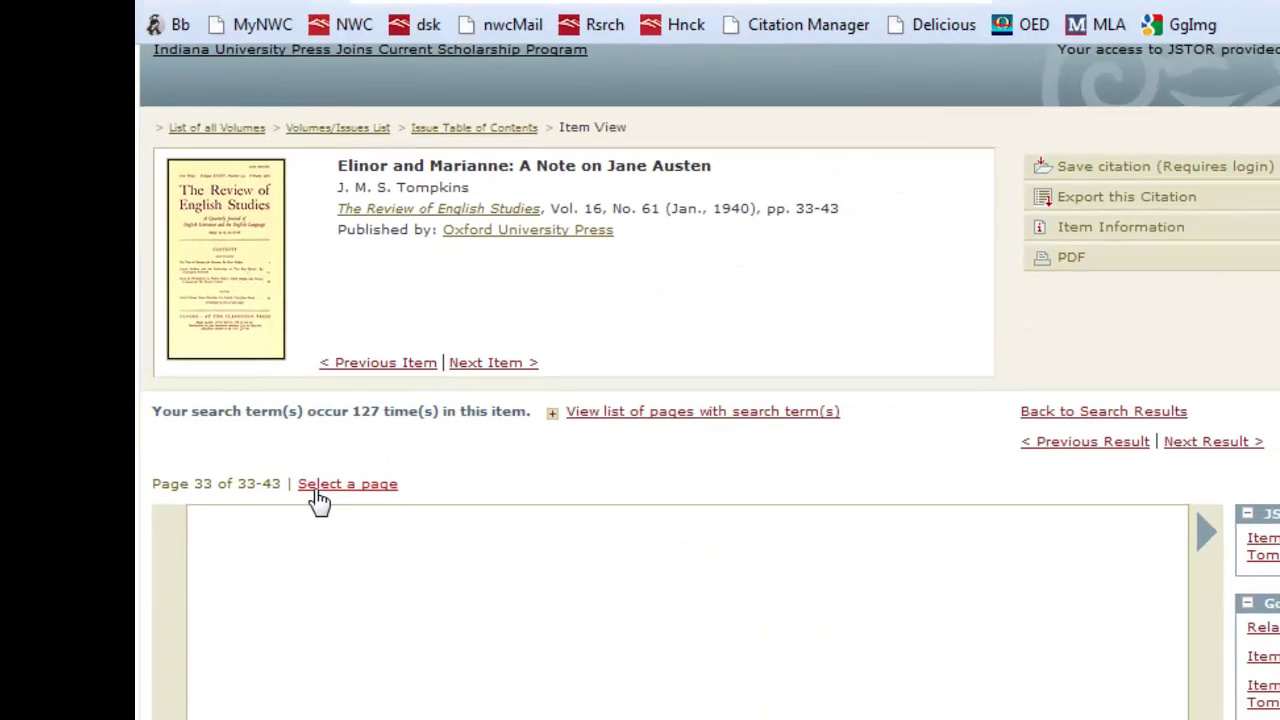
{"action": "left_click", "coordinate": [320, 580]}
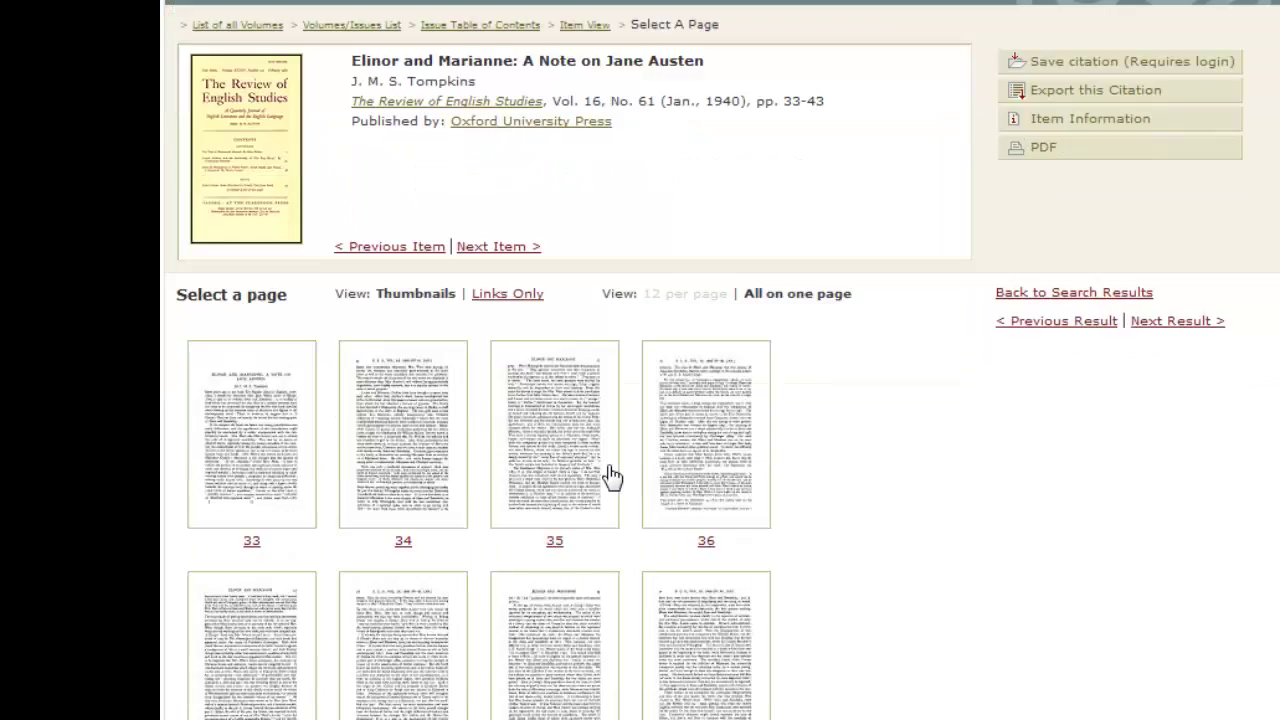
{"action": "scroll", "coordinate": [612, 477], "scroll_direction": "down", "scroll_amount": 4}
{"action": "left_click", "coordinate": [580, 522]}
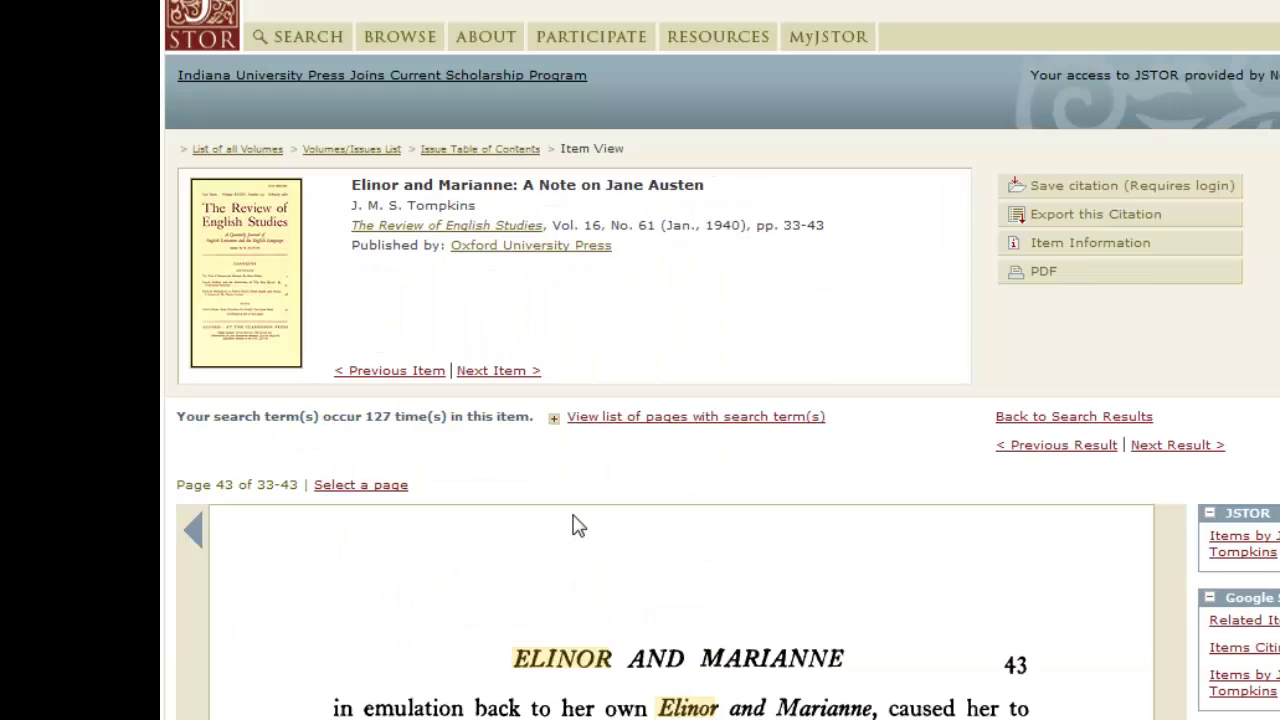
{"action": "scroll", "coordinate": [734, 600], "scroll_direction": "down", "scroll_amount": 5}
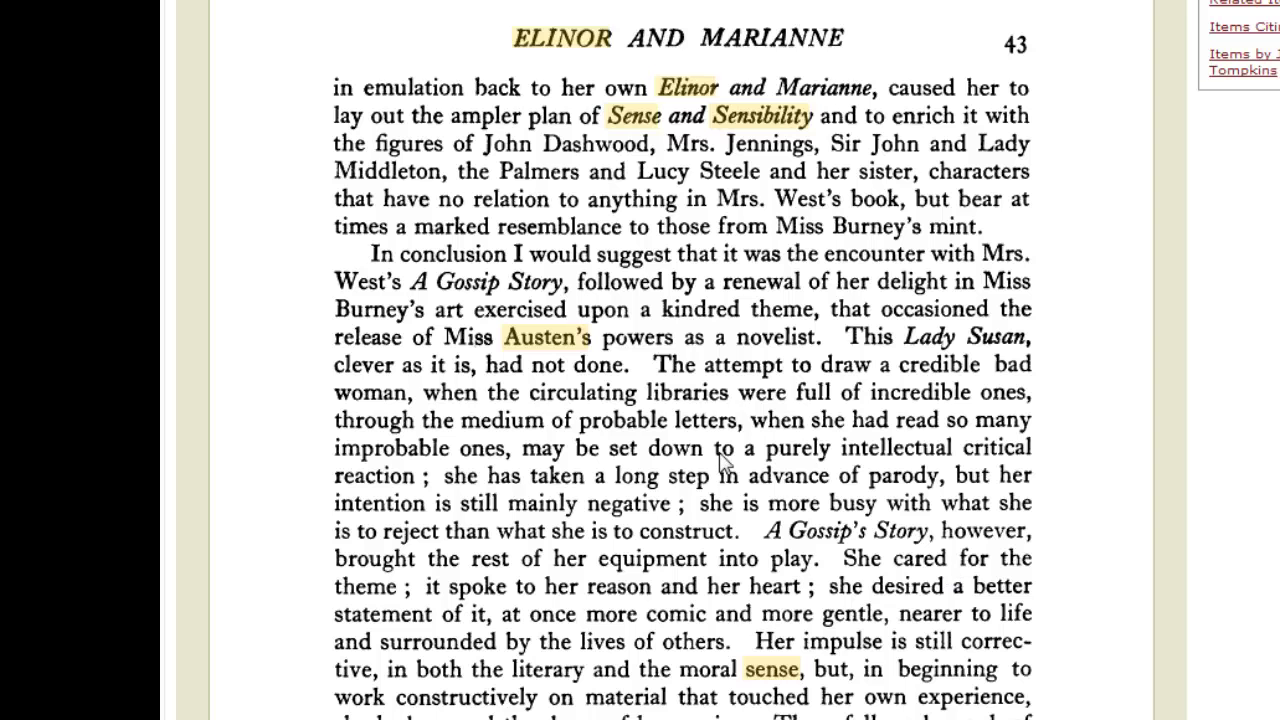
{"action": "scroll", "coordinate": [690, 222], "scroll_direction": "down", "scroll_amount": 2}
{"action": "scroll", "coordinate": [690, 222], "scroll_direction": "up", "scroll_amount": 1}
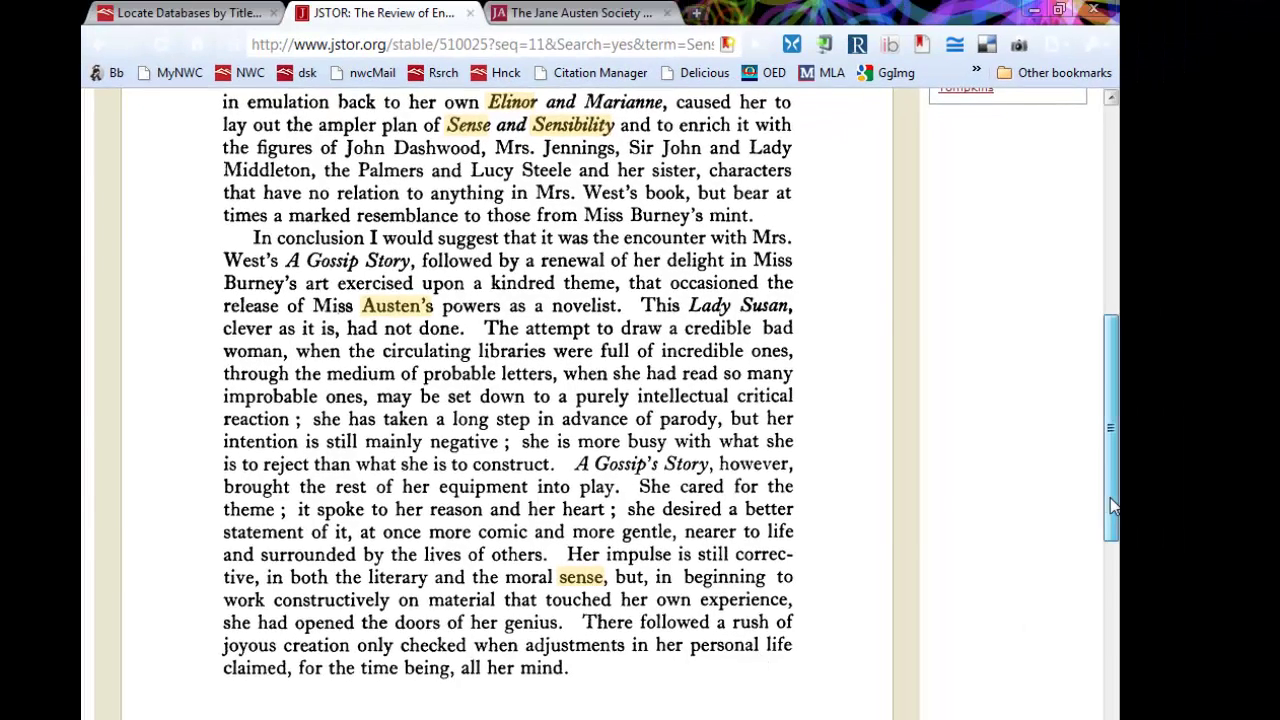
{"action": "left_click_drag", "start_coordinate": [1112, 505], "coordinate": [1110, 270]}
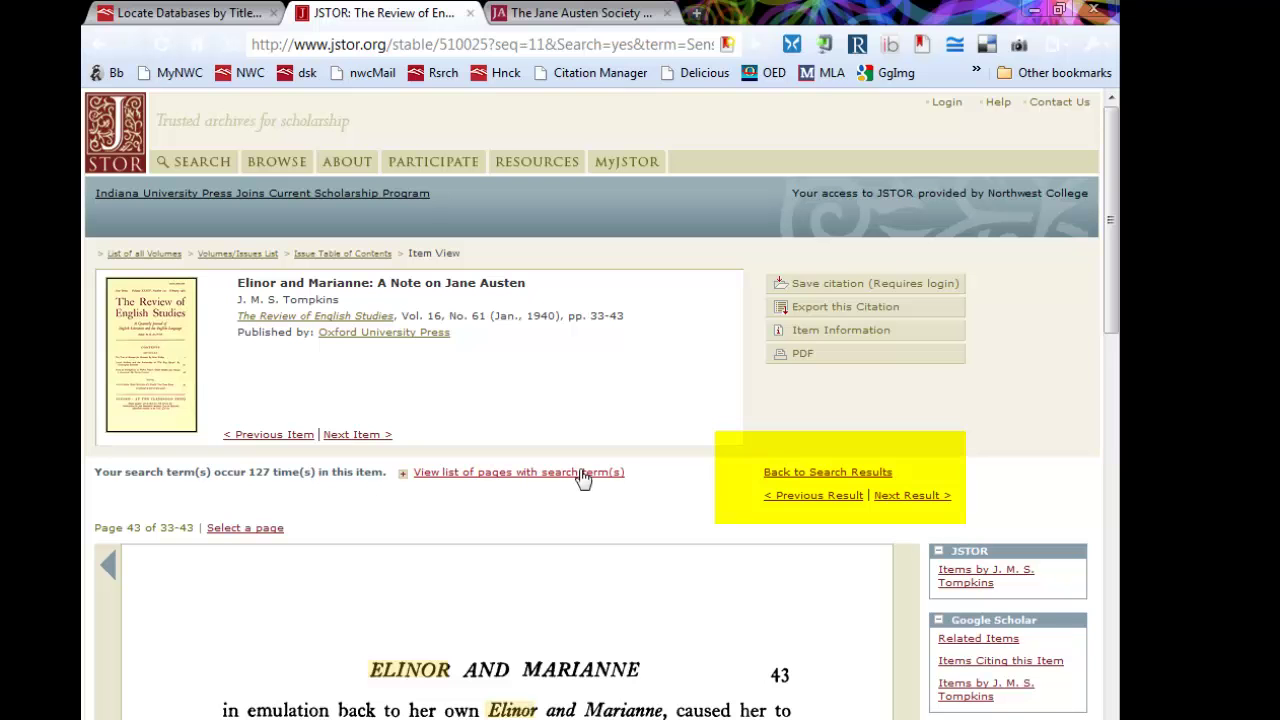
Return to the search results and open the article "Jane Austen's Fools" listed as number 17.
{"action": "left_click", "coordinate": [801, 474]}
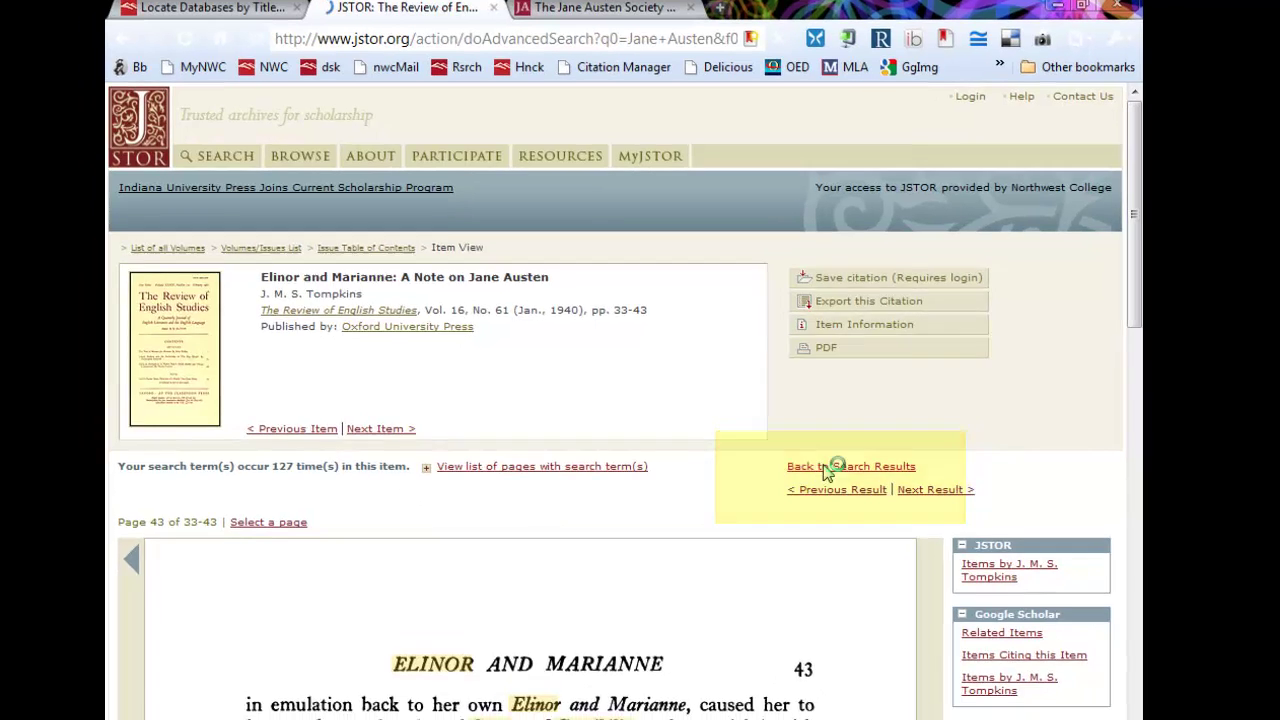
{"action": "scroll", "coordinate": [850, 512], "scroll_direction": "down", "scroll_amount": 6}
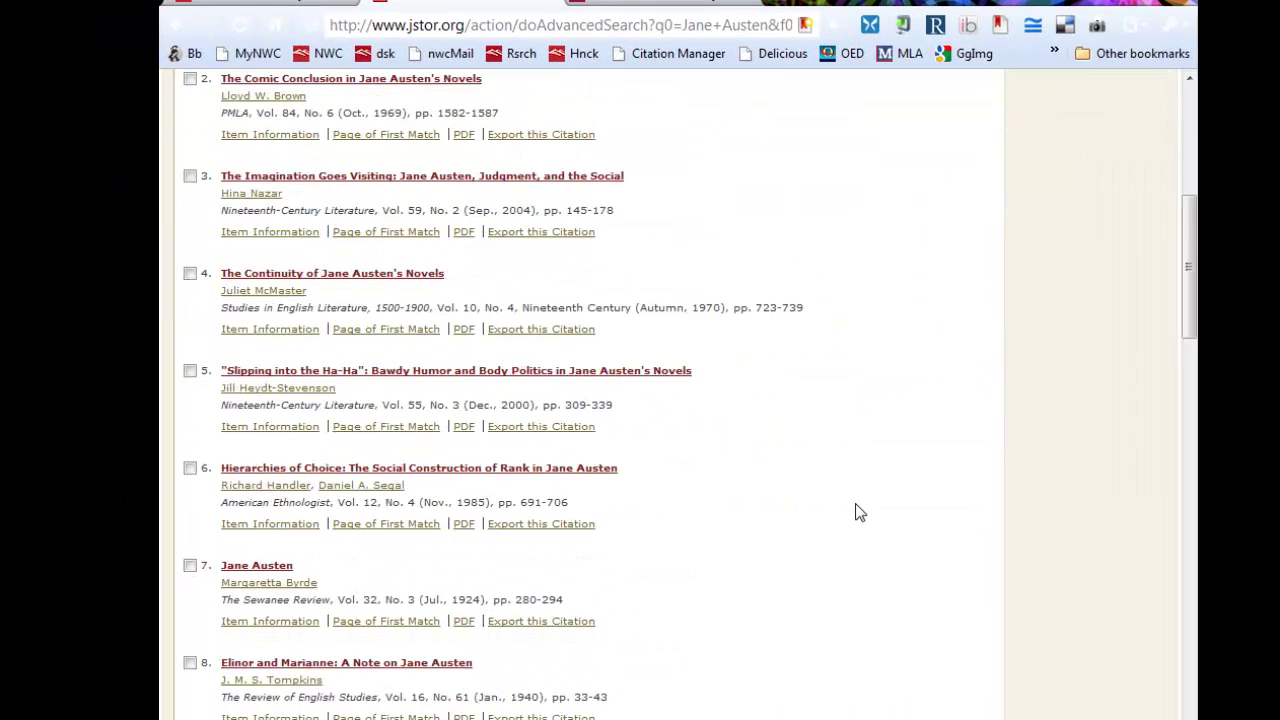
{"action": "scroll", "coordinate": [858, 510], "scroll_direction": "down", "scroll_amount": 2}
{"action": "scroll", "coordinate": [966, 516], "scroll_direction": "down", "scroll_amount": 2}
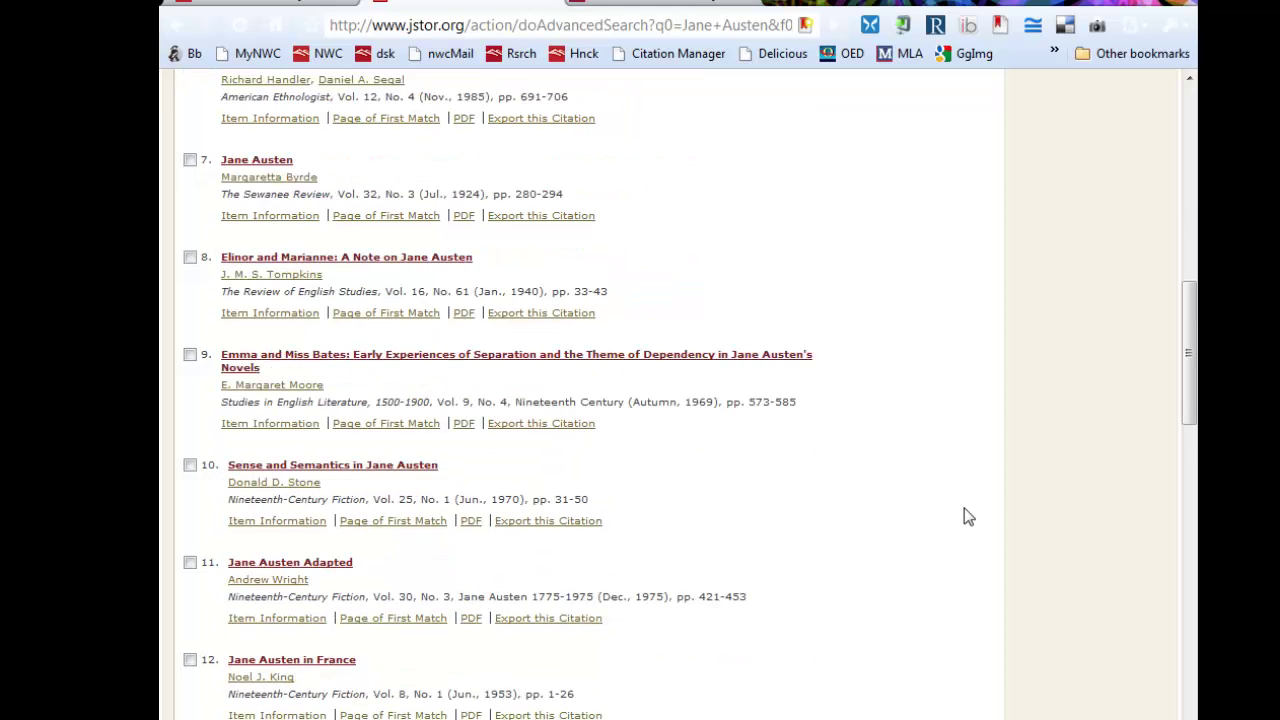
{"action": "scroll", "coordinate": [966, 516], "scroll_direction": "down", "scroll_amount": 2}
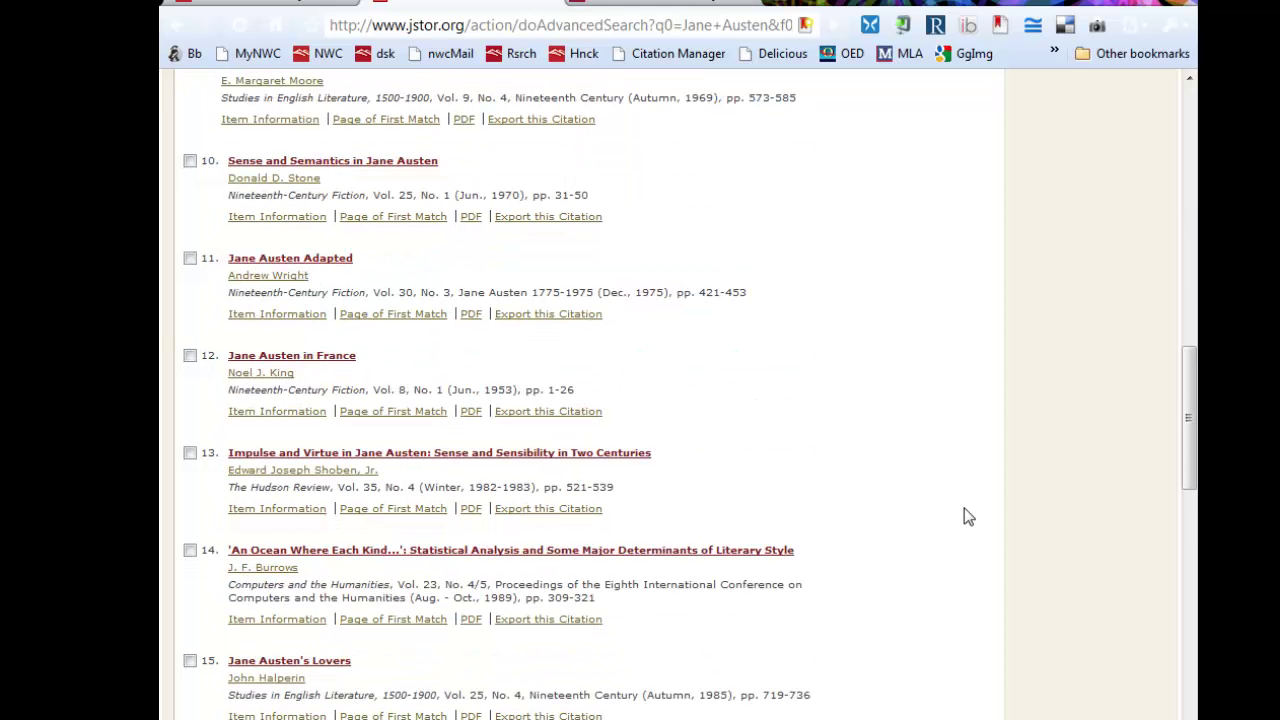
{"action": "scroll", "coordinate": [968, 516], "scroll_direction": "down", "scroll_amount": 2}
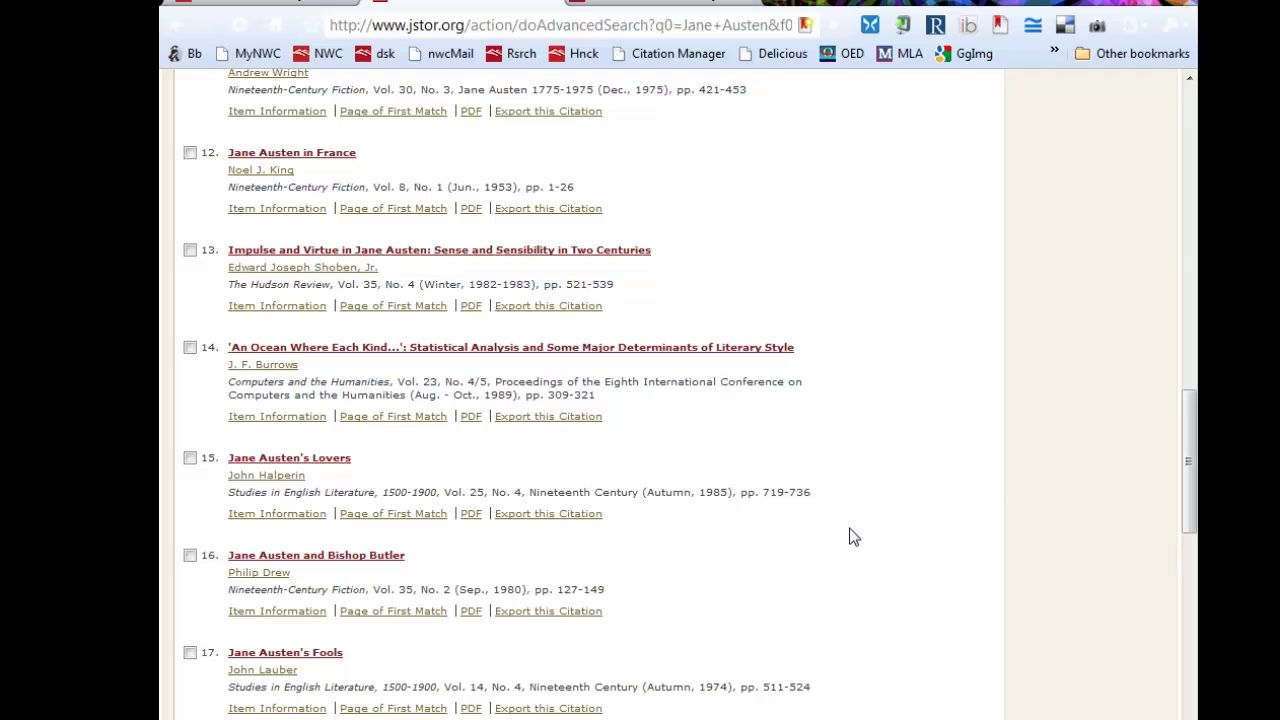
{"action": "scroll", "coordinate": [849, 537], "scroll_direction": "down", "scroll_amount": 1}
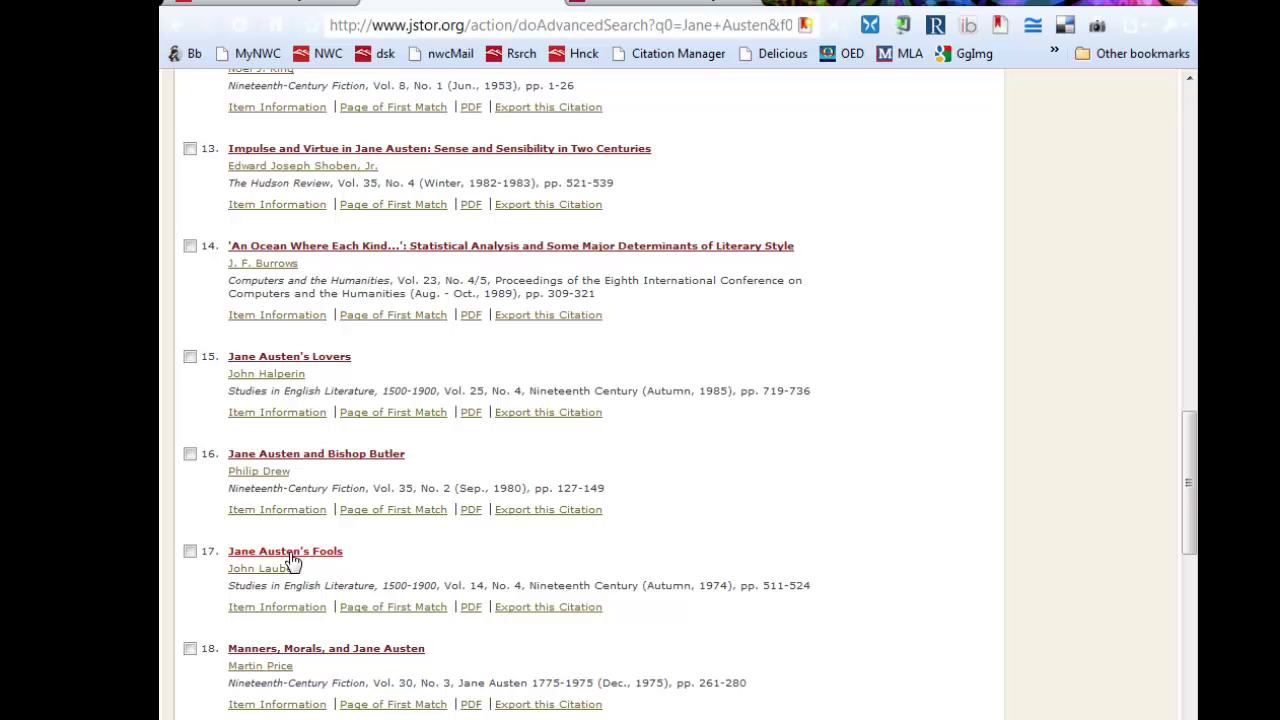
{"action": "left_click", "coordinate": [290, 556]}
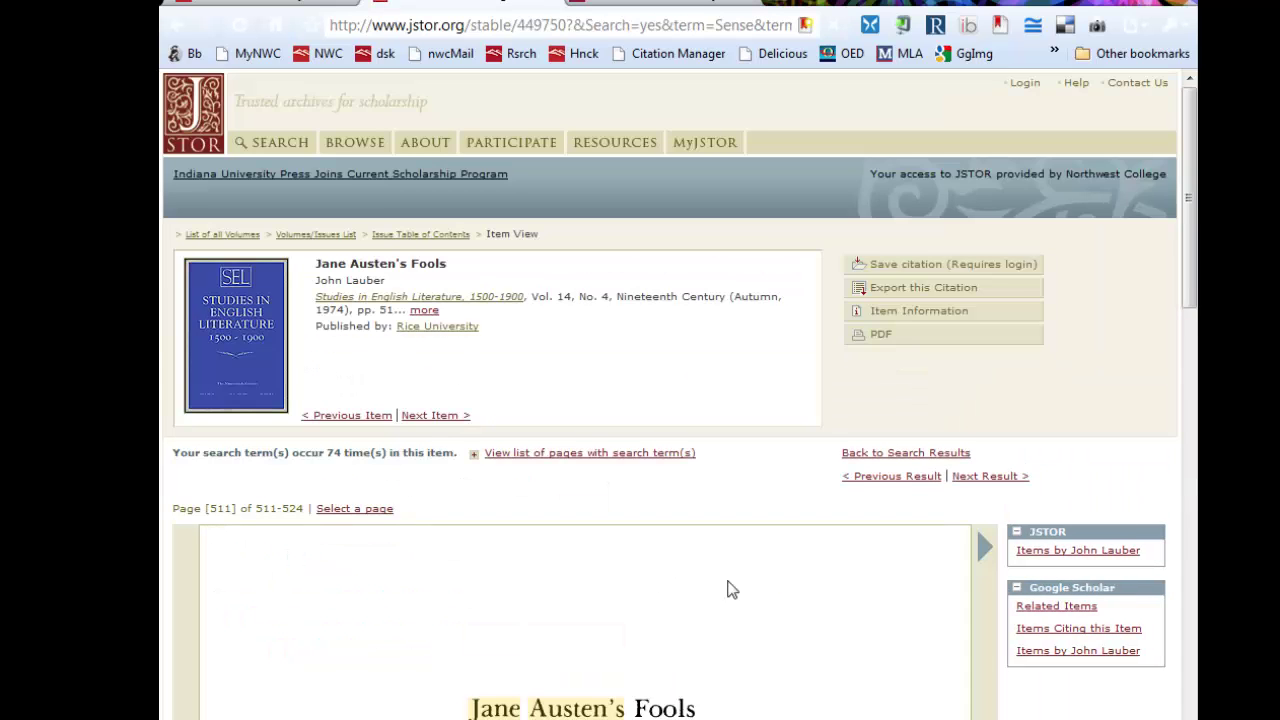
Read the opening page of the article and try to select the passage naming Austen's fools.
{"action": "scroll", "coordinate": [832, 576], "scroll_direction": "down", "scroll_amount": 1}
{"action": "scroll", "coordinate": [832, 577], "scroll_direction": "down", "scroll_amount": 5}
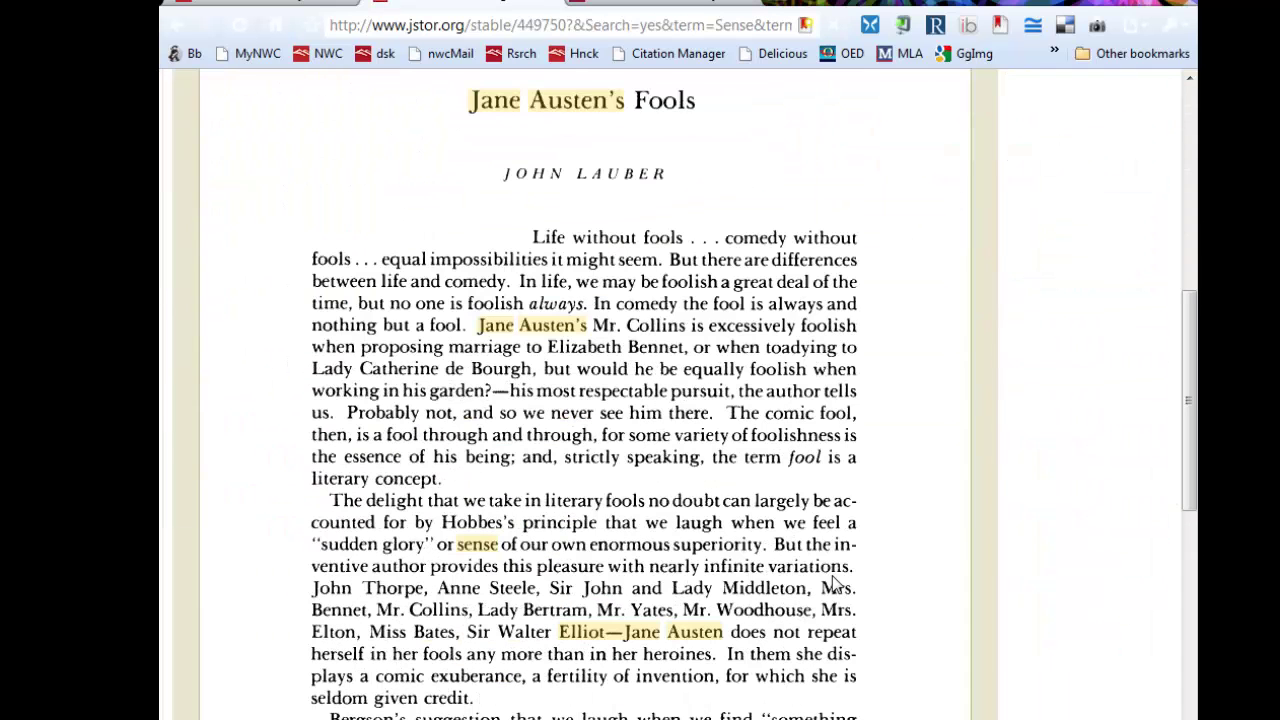
{"action": "scroll", "coordinate": [855, 570], "scroll_direction": "down", "scroll_amount": 3}
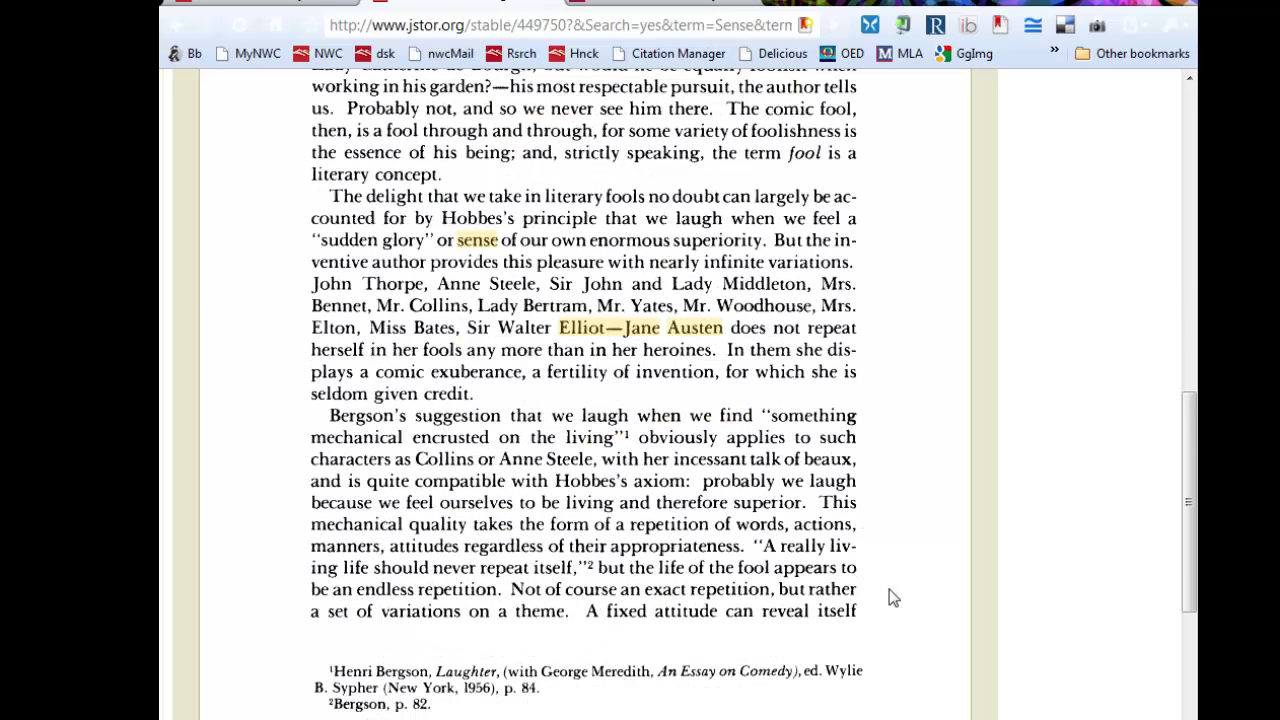
{"action": "scroll", "coordinate": [906, 471], "scroll_direction": "up", "scroll_amount": 3}
{"action": "scroll", "coordinate": [880, 470], "scroll_direction": "down", "scroll_amount": 2}
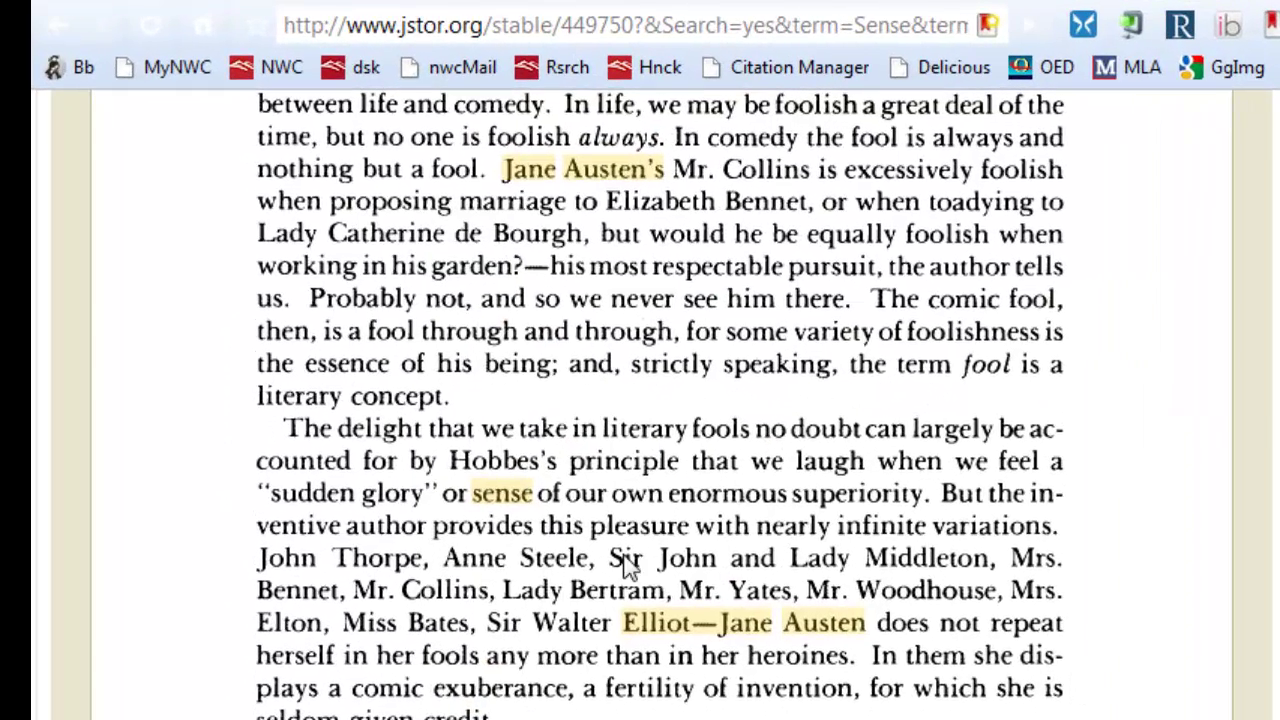
{"action": "left_click_drag", "start_coordinate": [254, 557], "coordinate": [483, 581]}
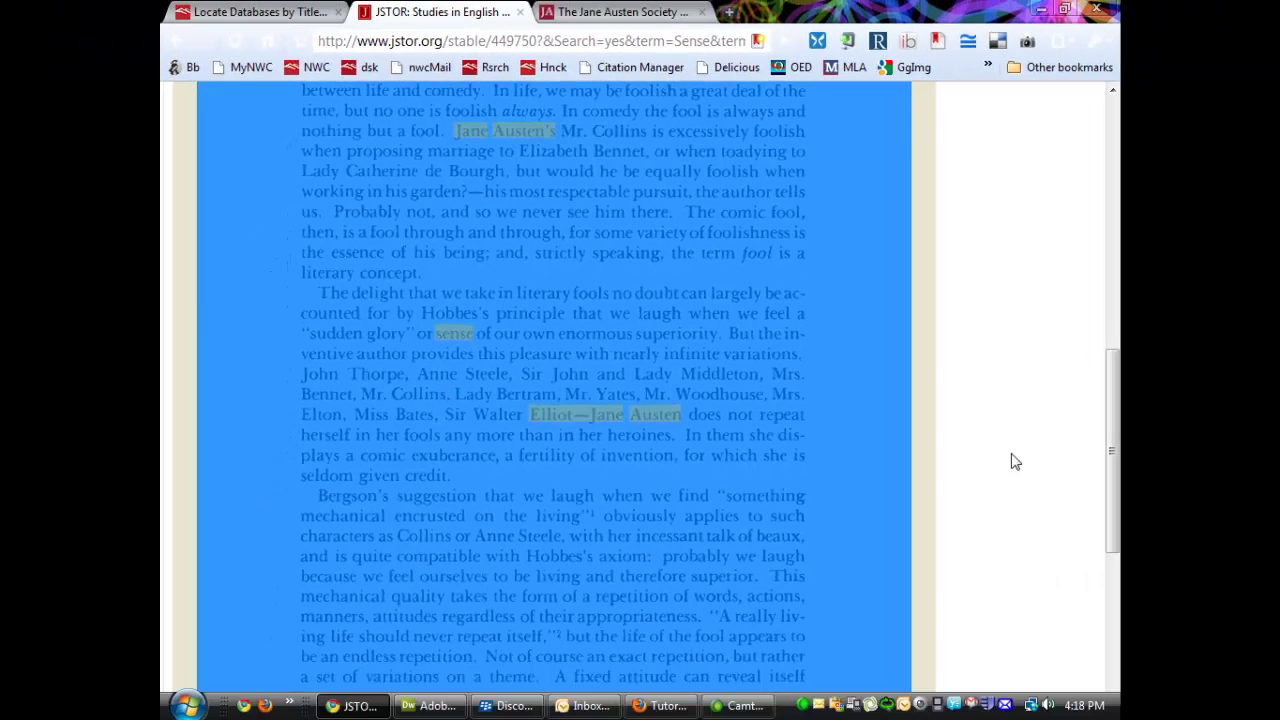
{"action": "left_click", "coordinate": [1042, 433]}
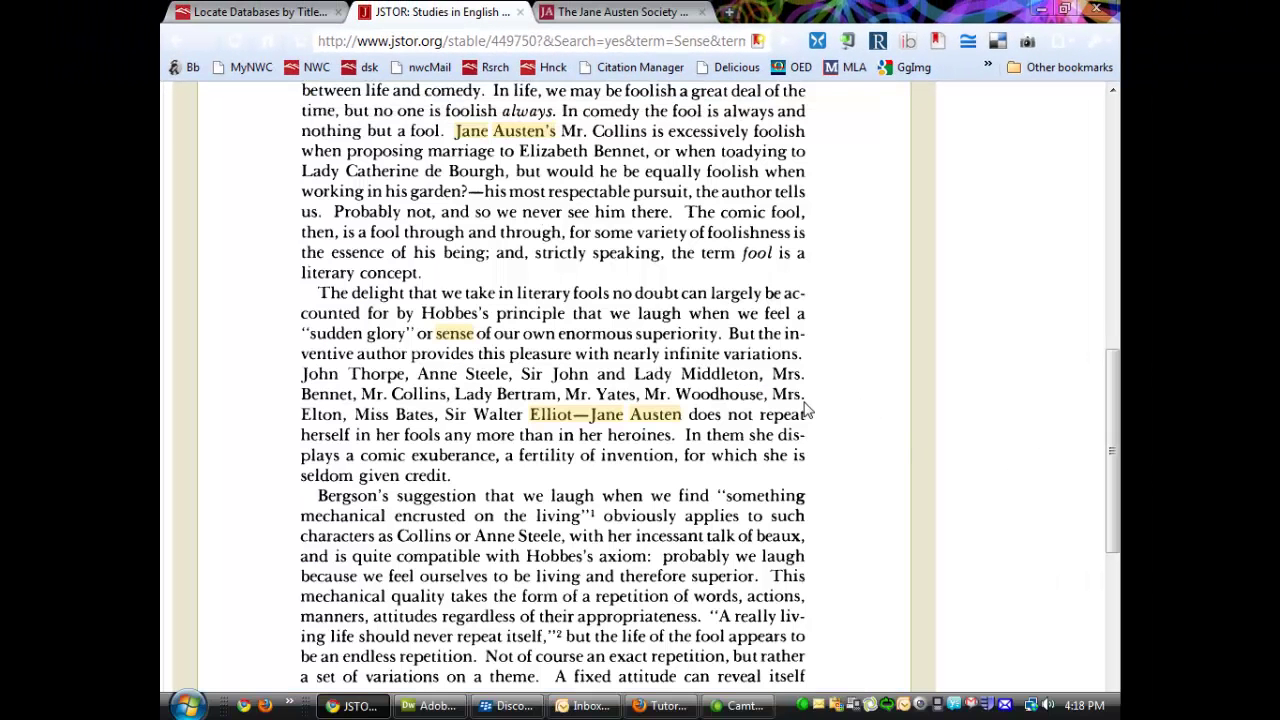
Open the PDF version of "Jane Austen's Fools" from the article's item view.
{"action": "scroll", "coordinate": [726, 418], "scroll_direction": "up", "scroll_amount": 6}
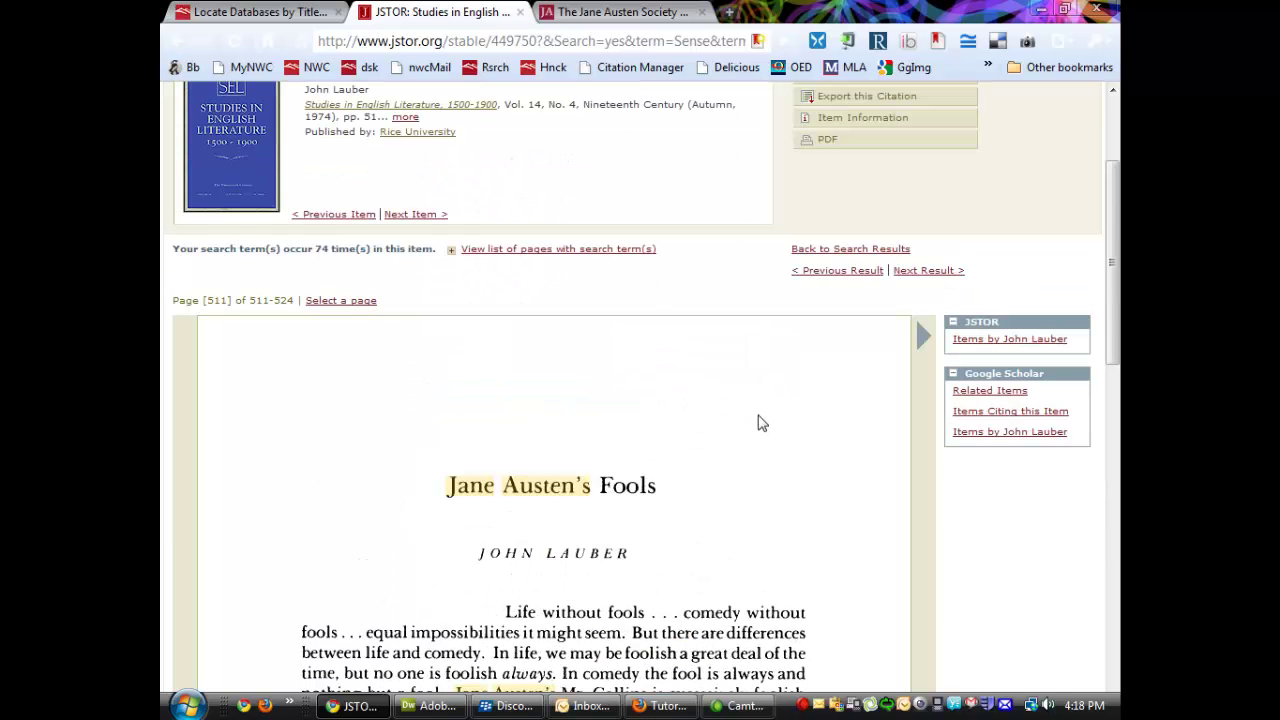
{"action": "scroll", "coordinate": [800, 515], "scroll_direction": "up", "scroll_amount": 2}
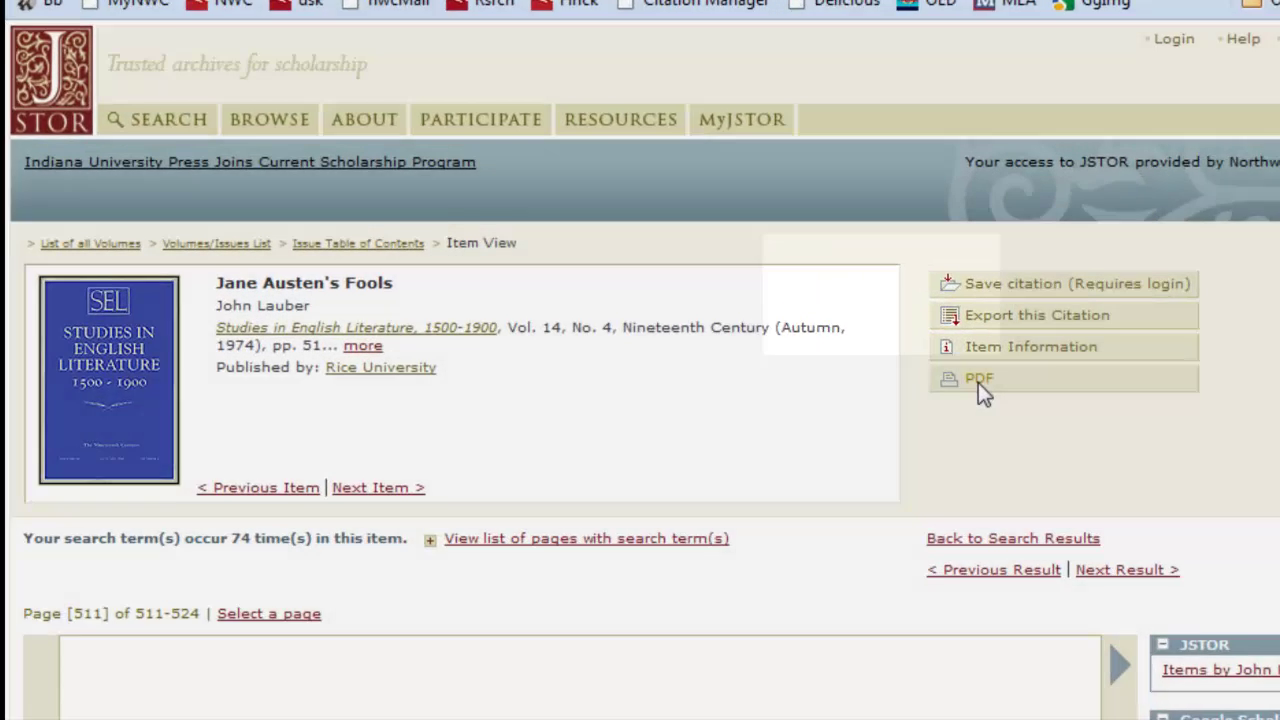
{"action": "left_click", "coordinate": [874, 348]}
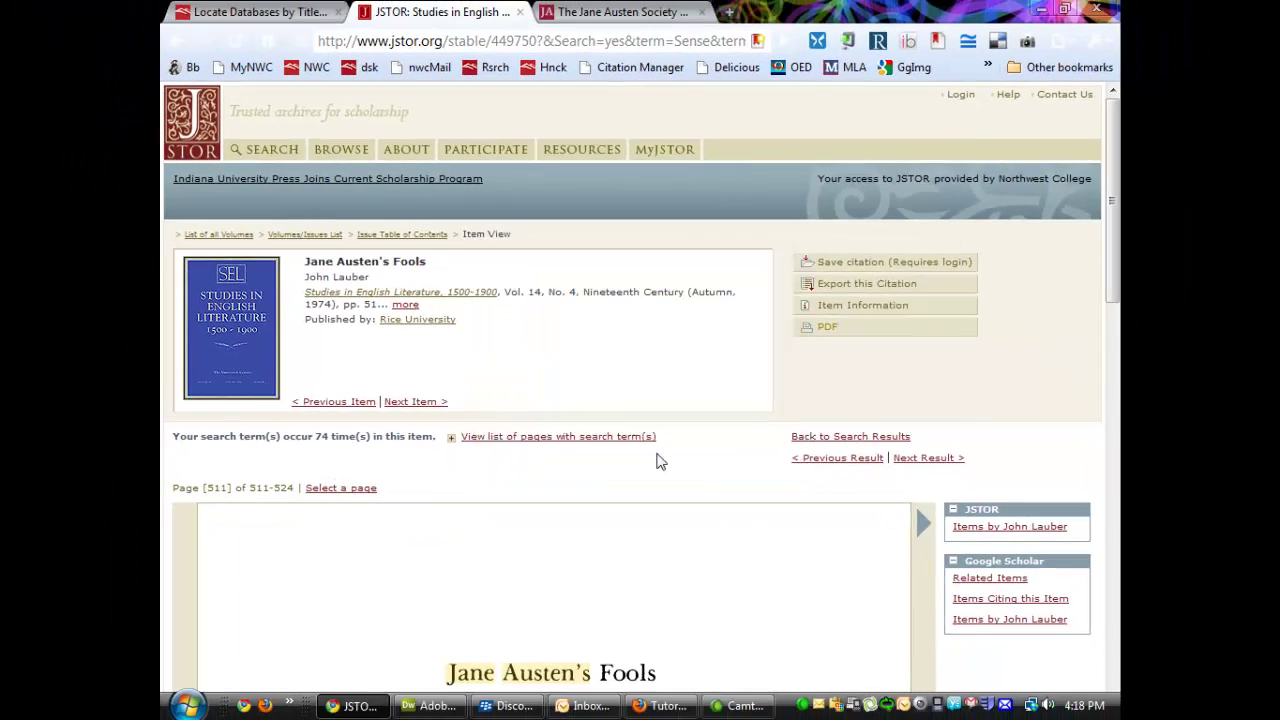
{"action": "left_click", "coordinate": [664, 457]}
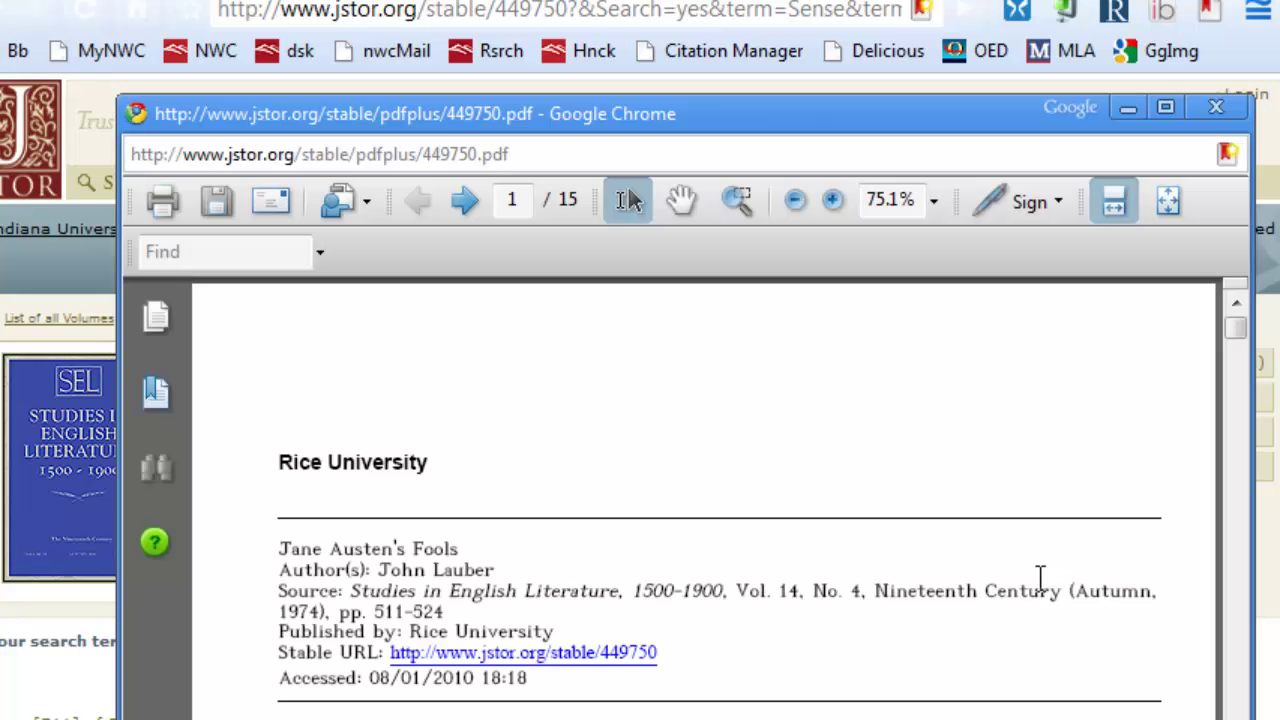
Skim the PDF's cover page and the first page of the article text, ending back at the cover page.
{"action": "scroll", "coordinate": [1040, 578], "scroll_direction": "down", "scroll_amount": 10}
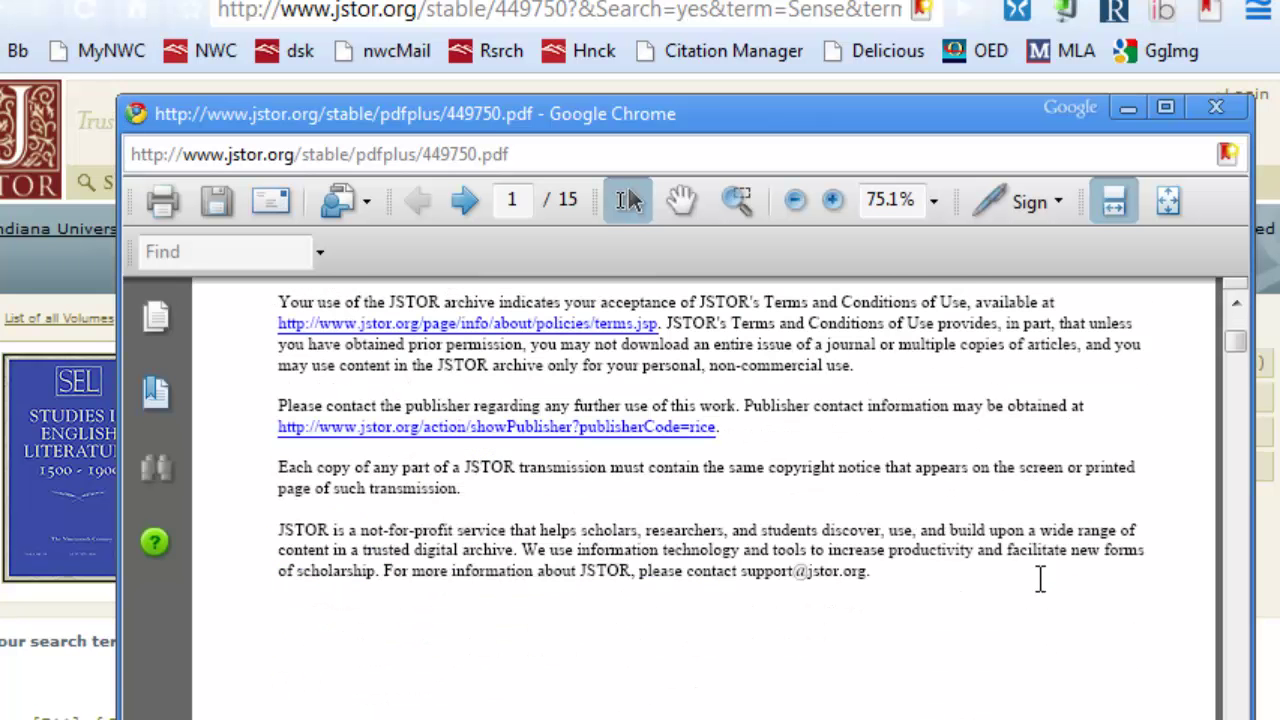
{"action": "scroll", "coordinate": [1040, 578], "scroll_direction": "down", "scroll_amount": 9}
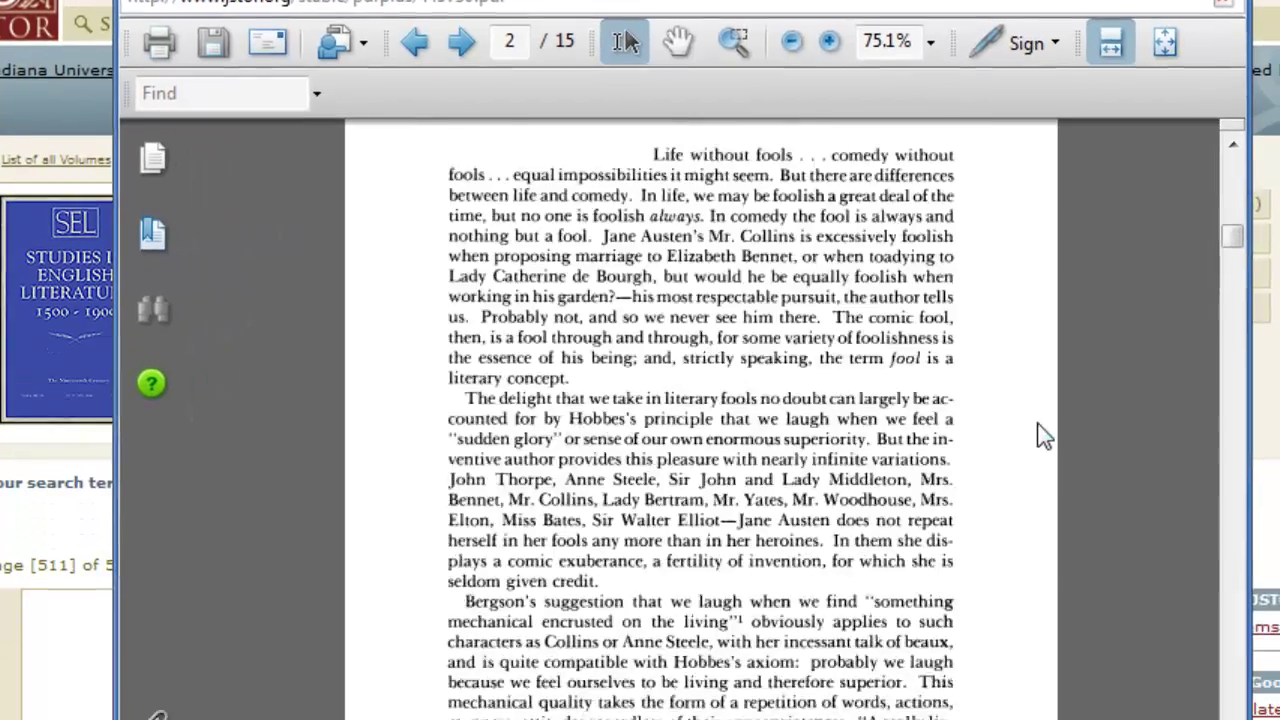
{"action": "scroll", "coordinate": [988, 650], "scroll_direction": "up", "scroll_amount": 3}
{"action": "scroll", "coordinate": [993, 660], "scroll_direction": "up", "scroll_amount": 12}
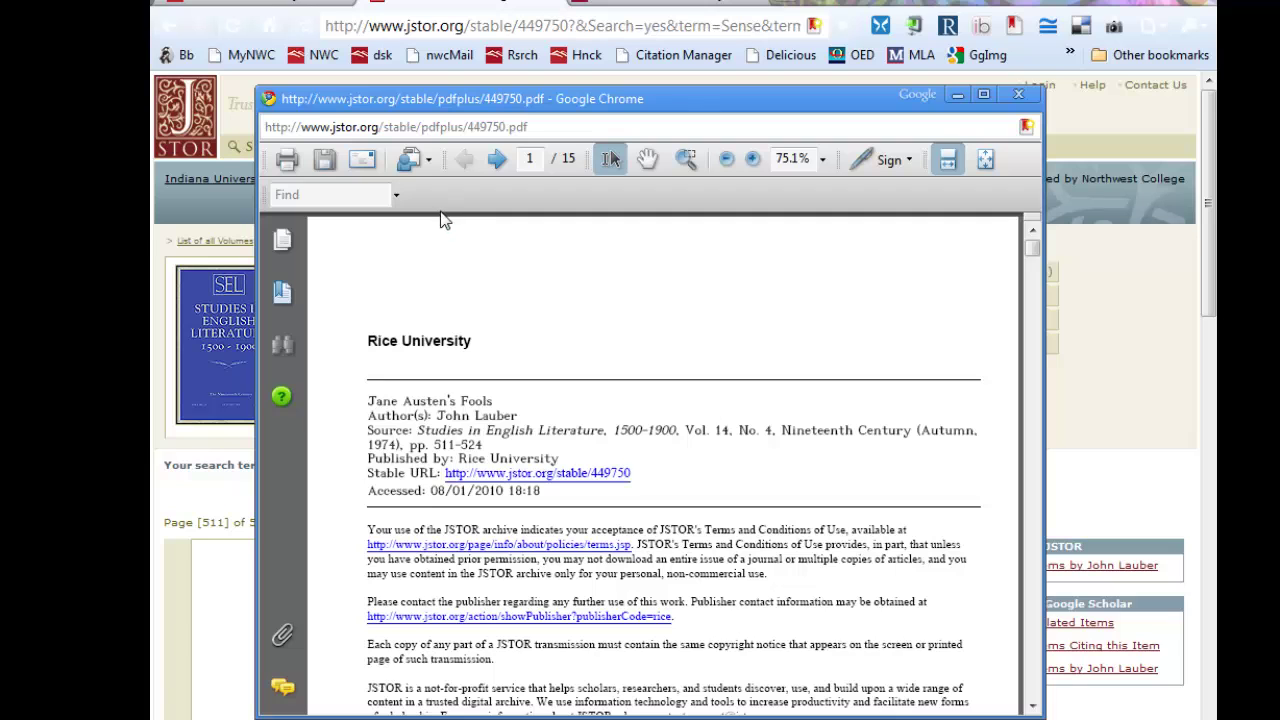
Search within the PDF for the word "Elinor".
{"action": "left_click", "coordinate": [279, 129]}
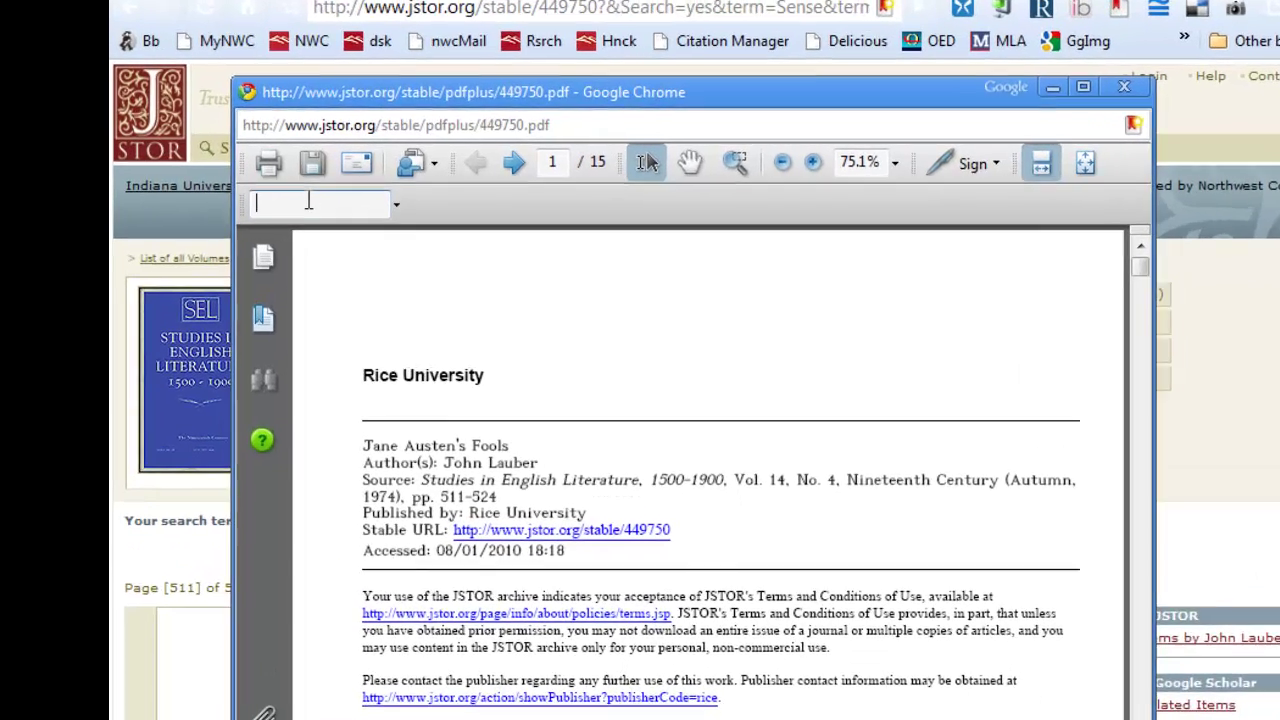
{"action": "type", "text": "Elinor"}
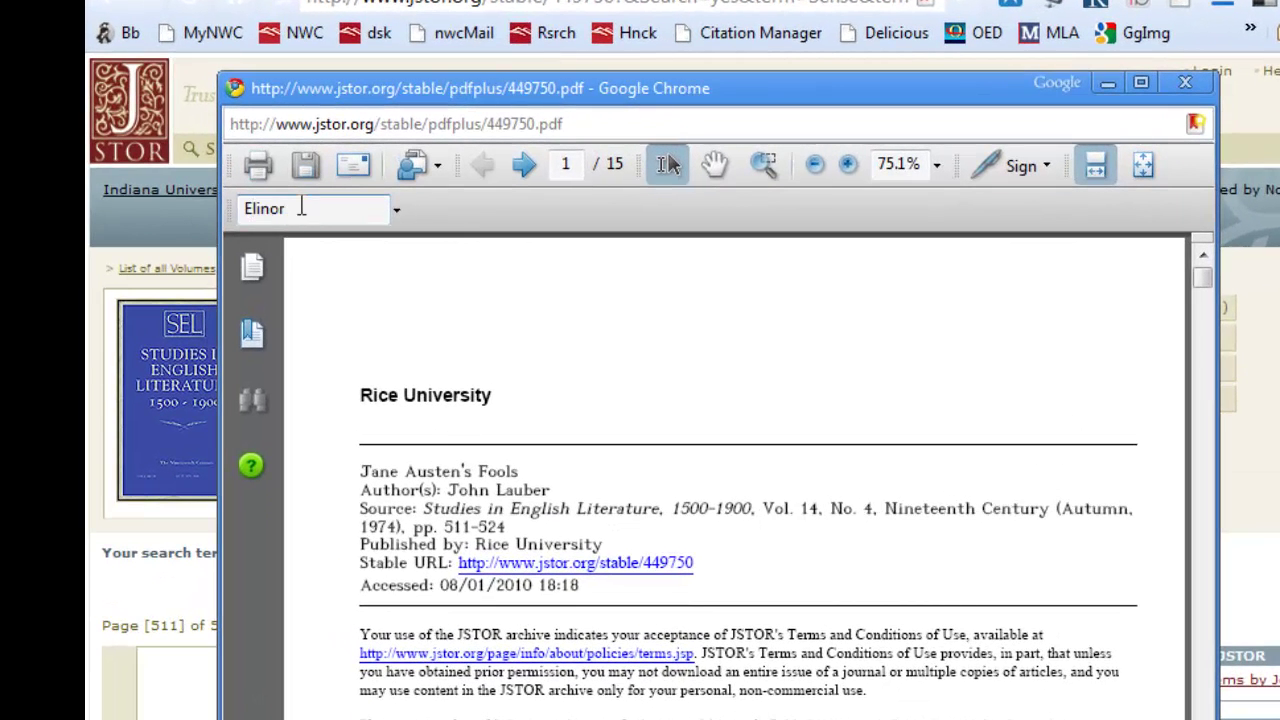
{"action": "key", "text": "Return"}
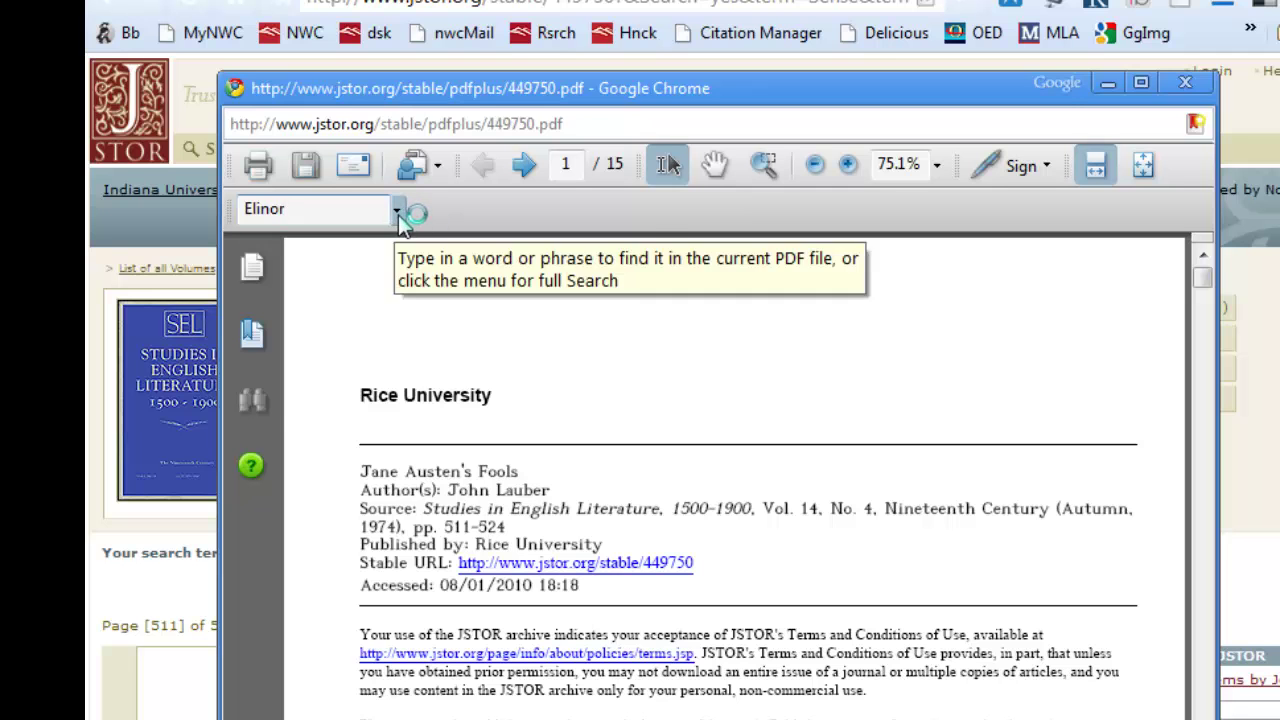
{"action": "left_click", "coordinate": [397, 210]}
{"action": "left_click", "coordinate": [407, 250]}
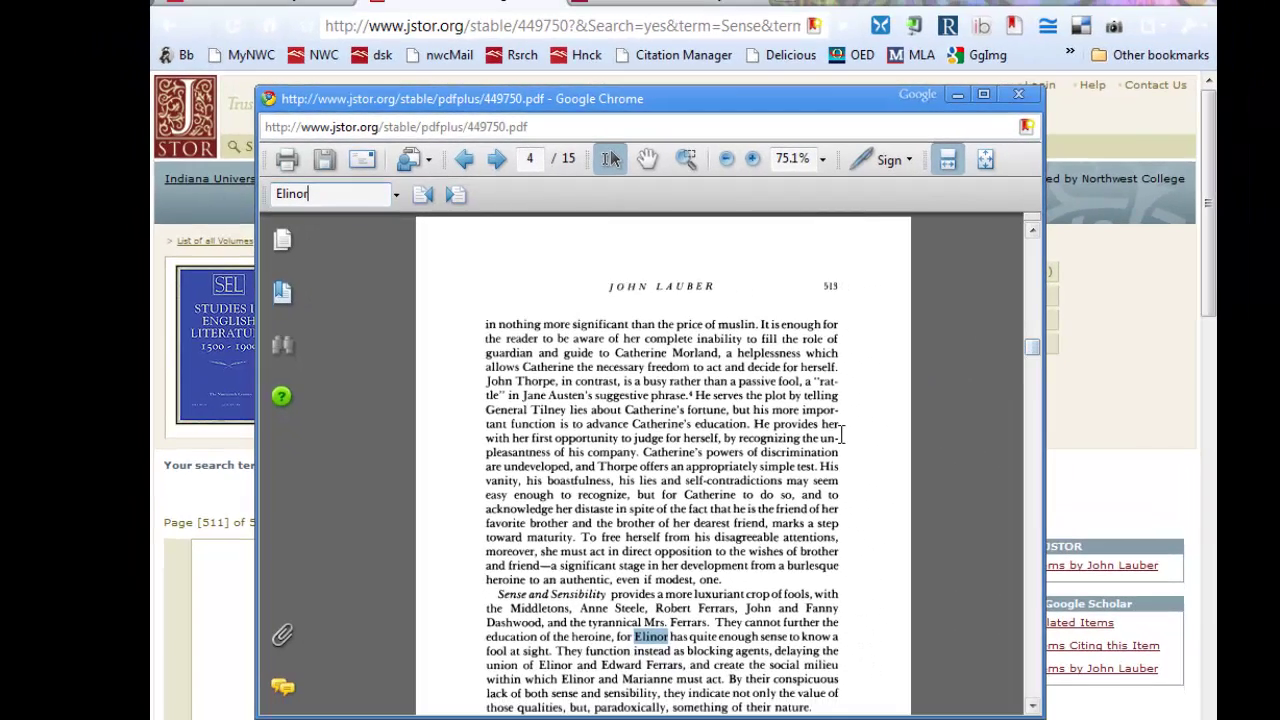
Read the Sense and Sensibility passage around the Elinor match on page 4 of the PDF.
{"action": "scroll", "coordinate": [962, 514], "scroll_direction": "down", "scroll_amount": 1}
{"action": "scroll", "coordinate": [842, 433], "scroll_direction": "down", "scroll_amount": 2}
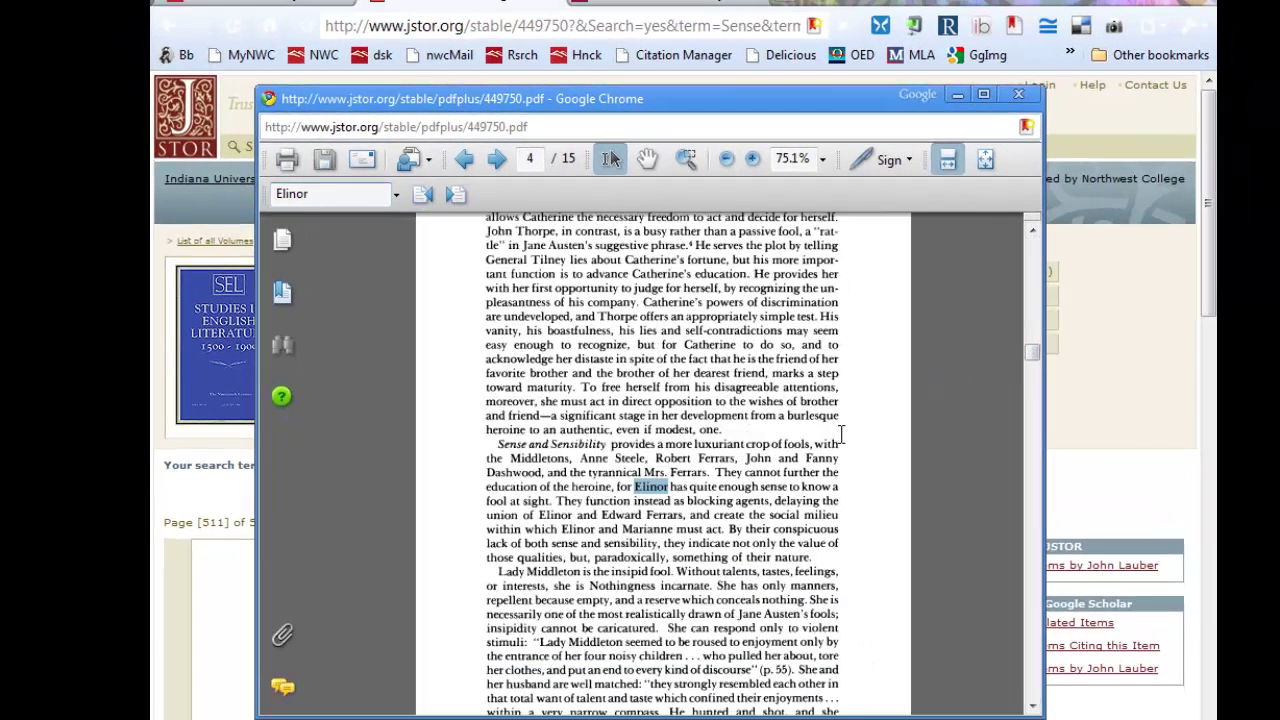
{"action": "scroll", "coordinate": [842, 433], "scroll_direction": "down", "scroll_amount": 2}
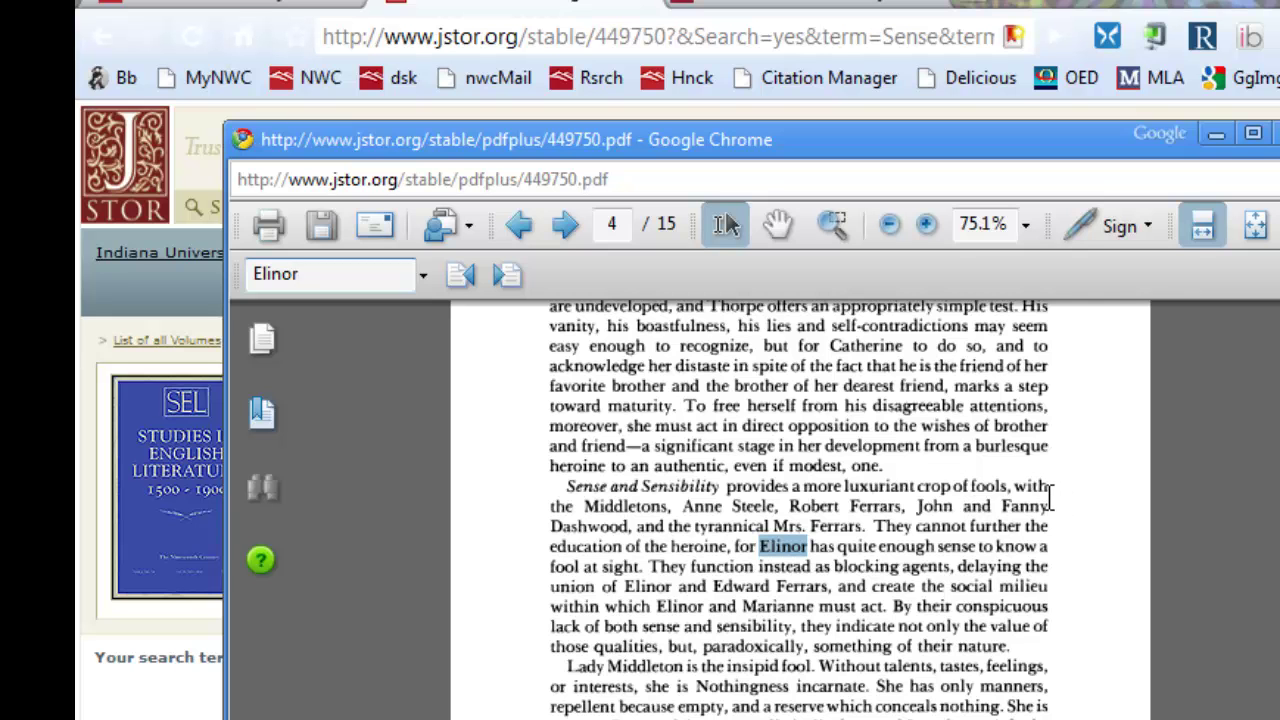
Look through PDF pages 5 to 7 for further discussion of Elinor, and go back to page 5.
{"action": "left_click", "coordinate": [565, 226]}
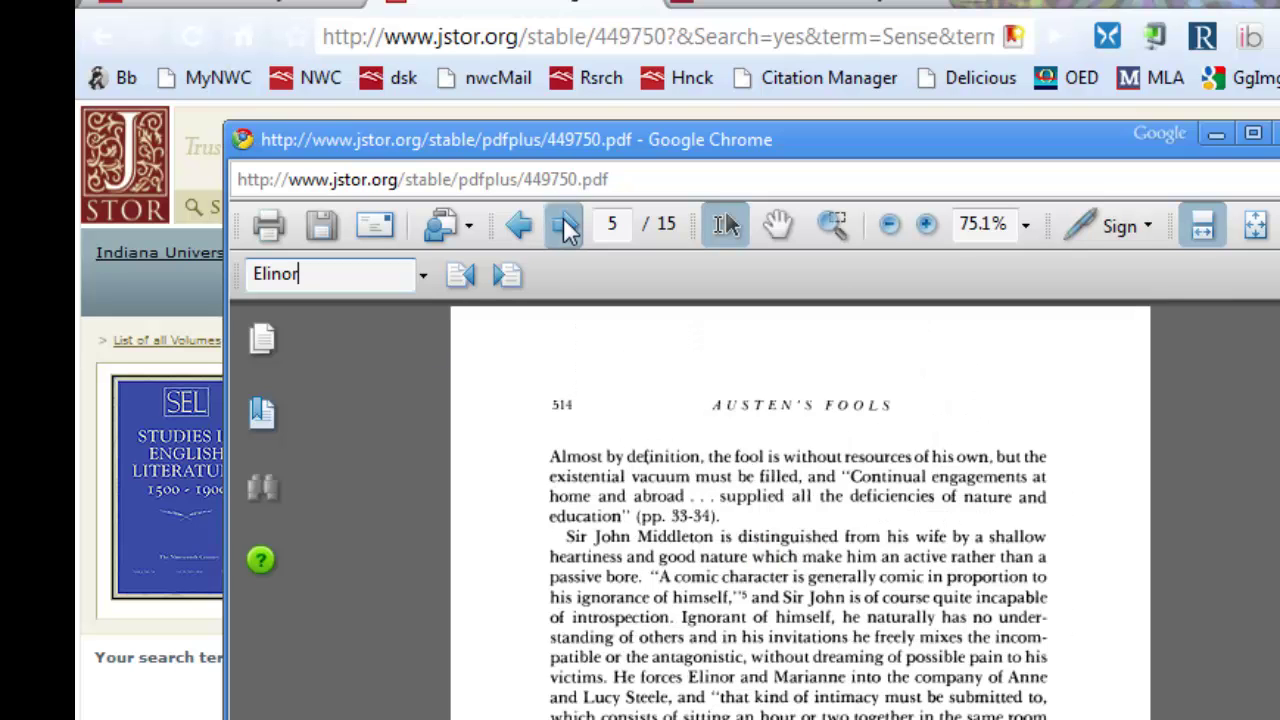
{"action": "left_click", "coordinate": [565, 226]}
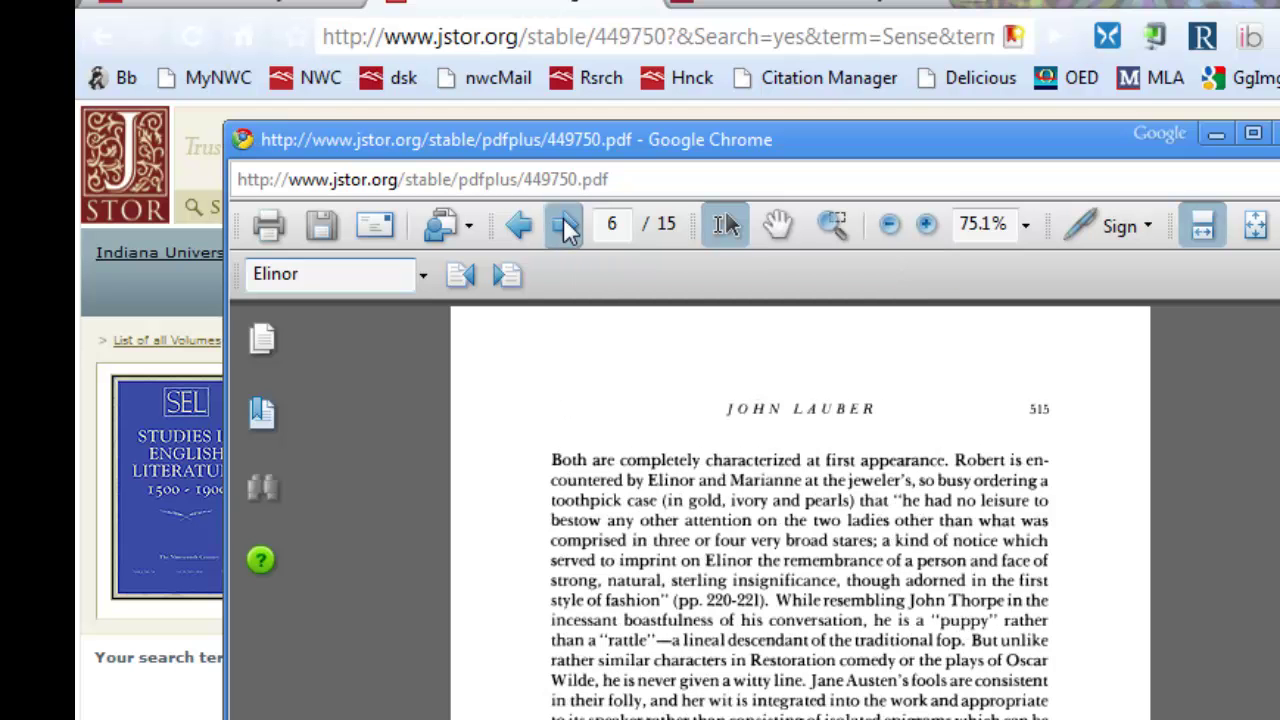
{"action": "left_click", "coordinate": [565, 226]}
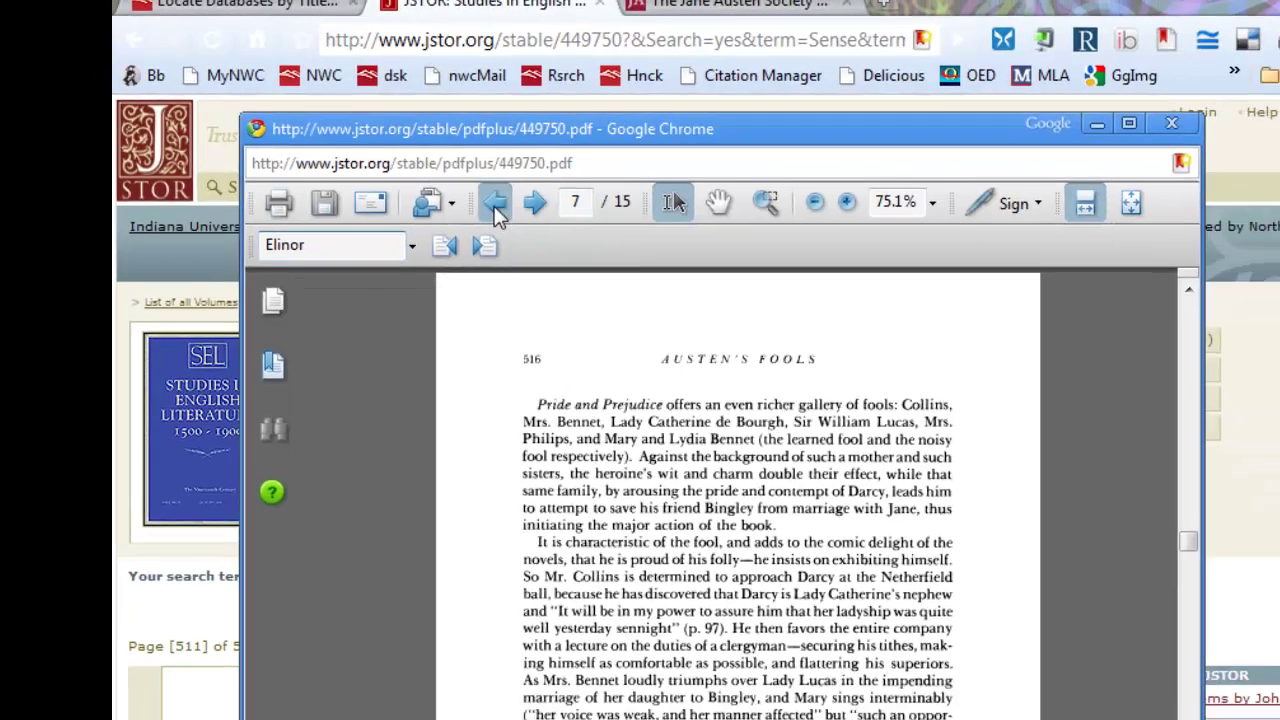
{"action": "left_click", "coordinate": [518, 226]}
{"action": "left_click", "coordinate": [518, 226]}
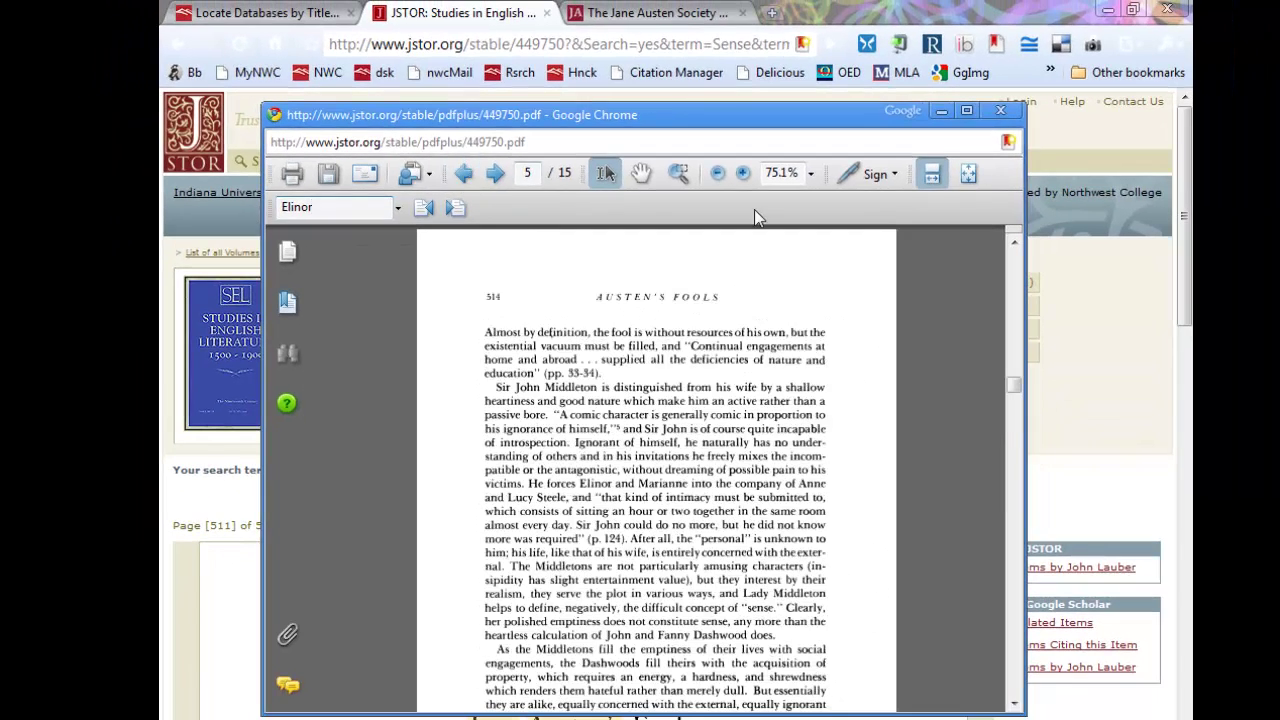
{"action": "left_click_drag", "start_coordinate": [844, 125], "coordinate": [864, 30]}
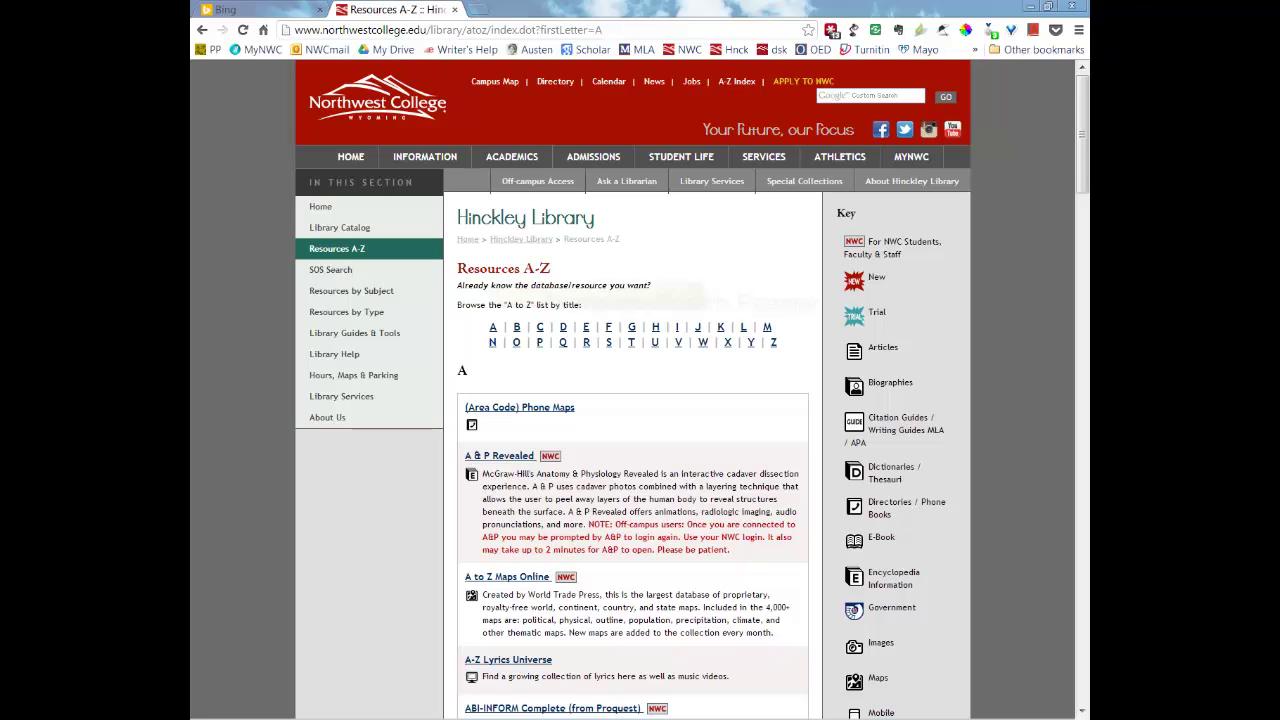
Open the Academic Search Premier database from the A section of the Hinckley Library resources list.
{"action": "left_click_drag", "start_coordinate": [1081, 131], "coordinate": [1081, 222]}
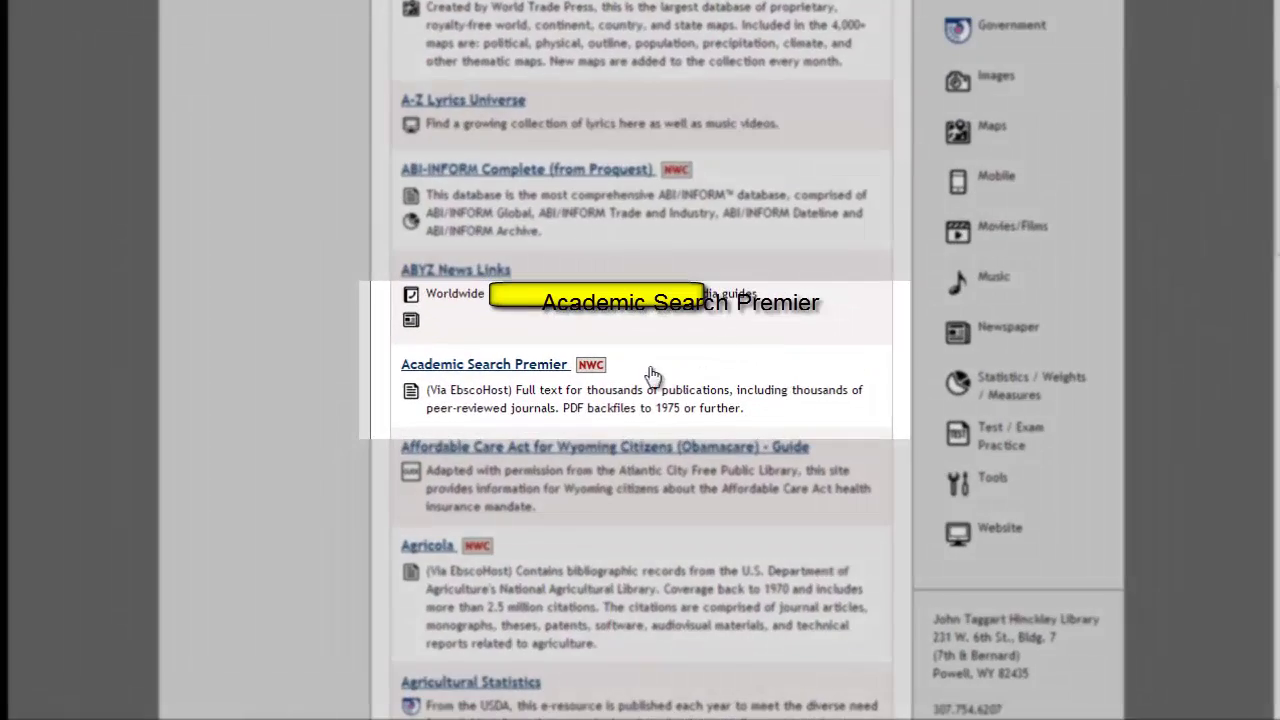
{"action": "left_click", "coordinate": [540, 365]}
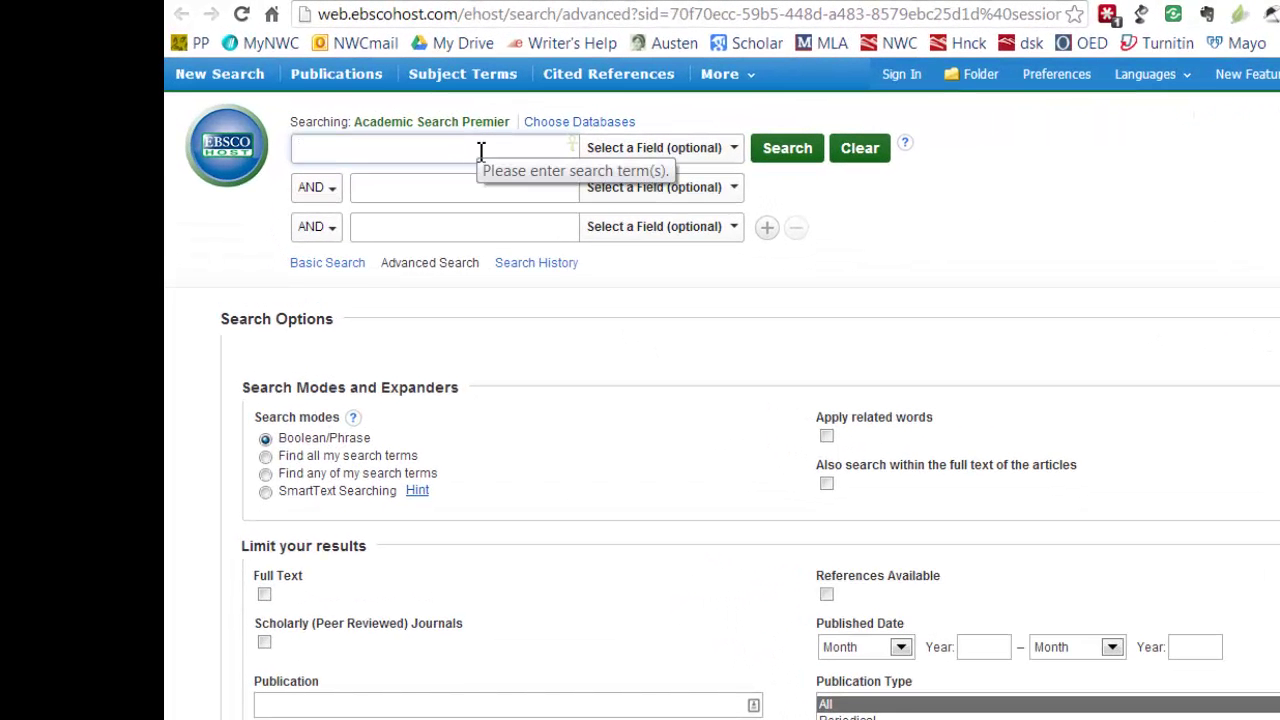
Enter "Austen" as the first search term and limit results to full text and scholarly (peer reviewed) journals.
{"action": "type", "text": "usten"}
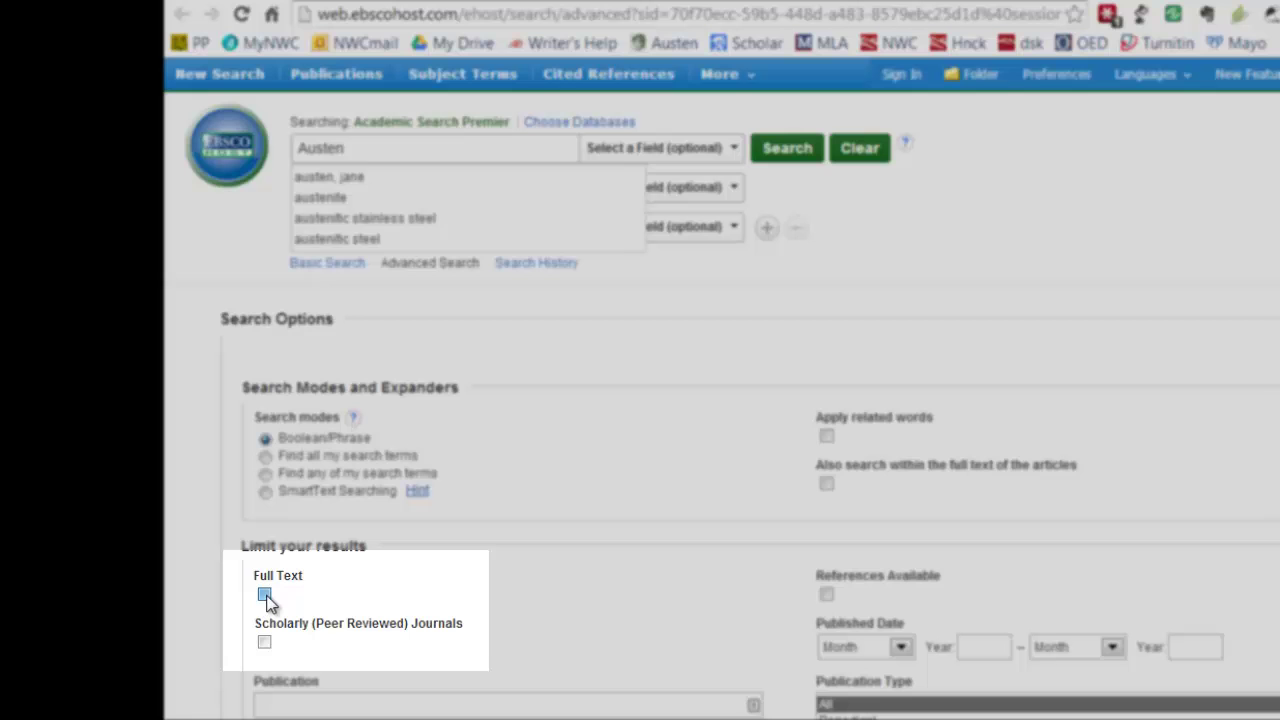
{"action": "left_click", "coordinate": [264, 594]}
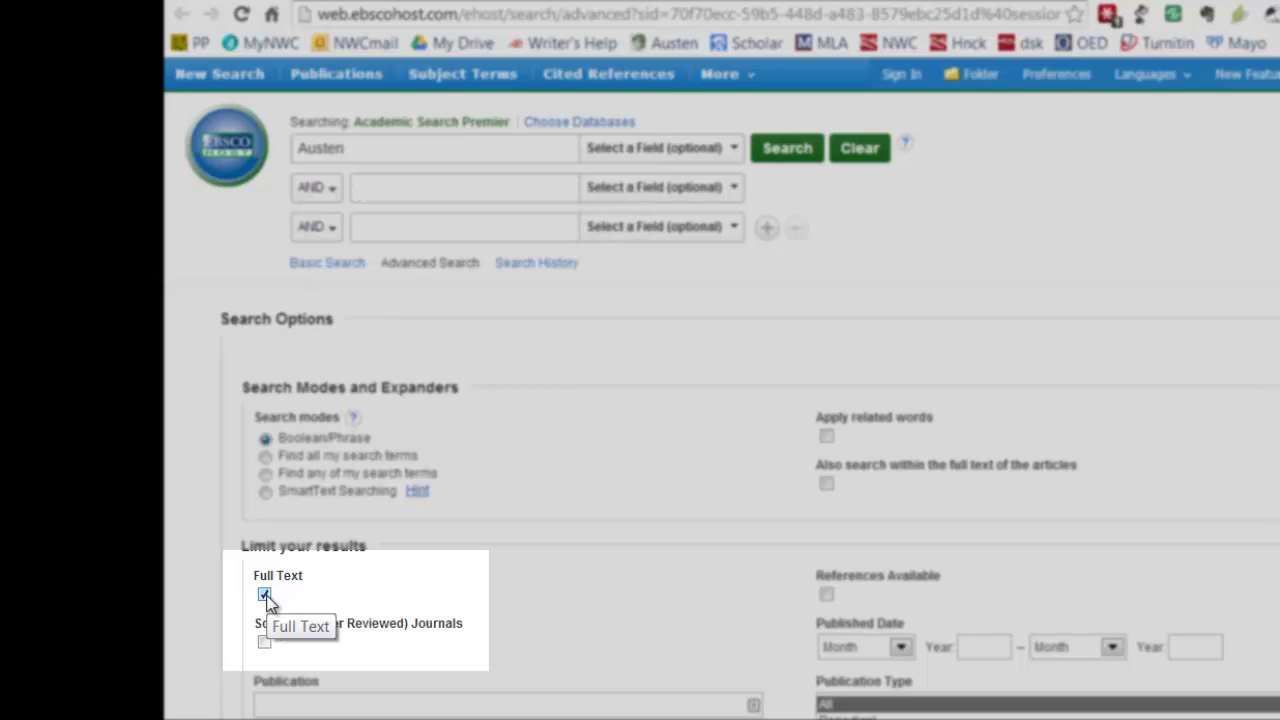
{"action": "left_click", "coordinate": [264, 643]}
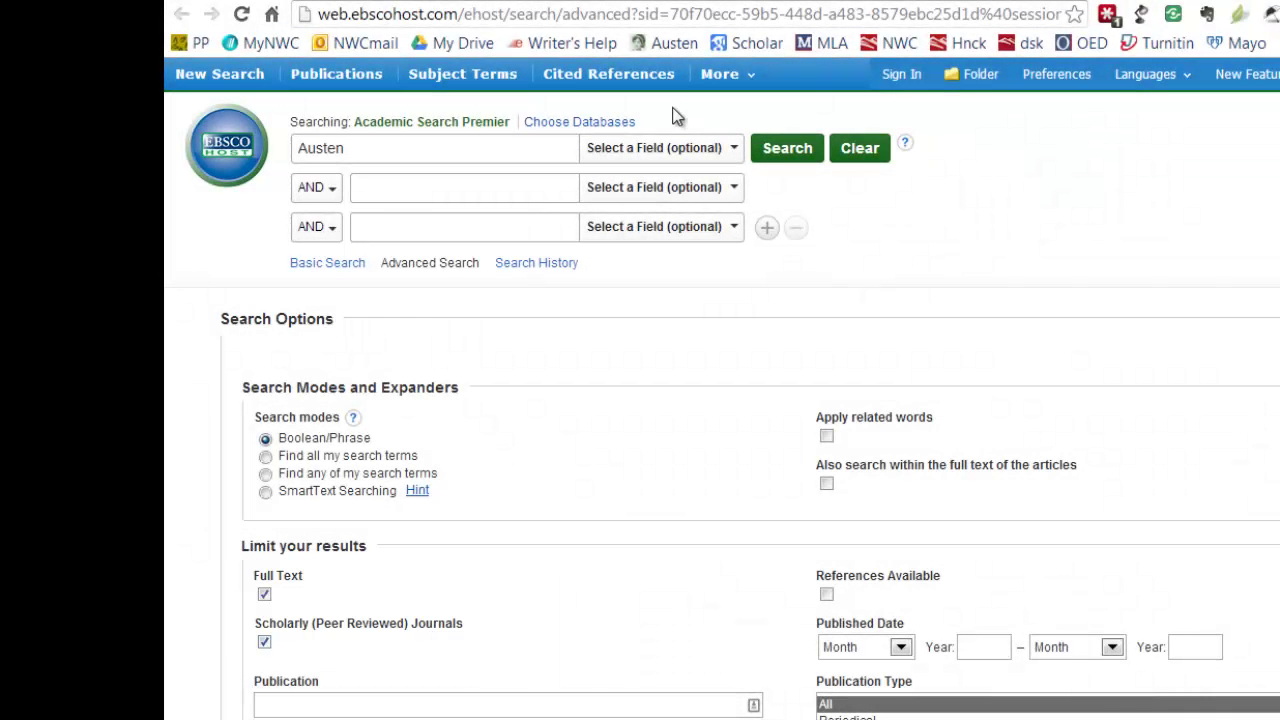
Run the Austen search and narrow the results to the subject "austen, jane, 1775-1817".
{"action": "left_click", "coordinate": [787, 148]}
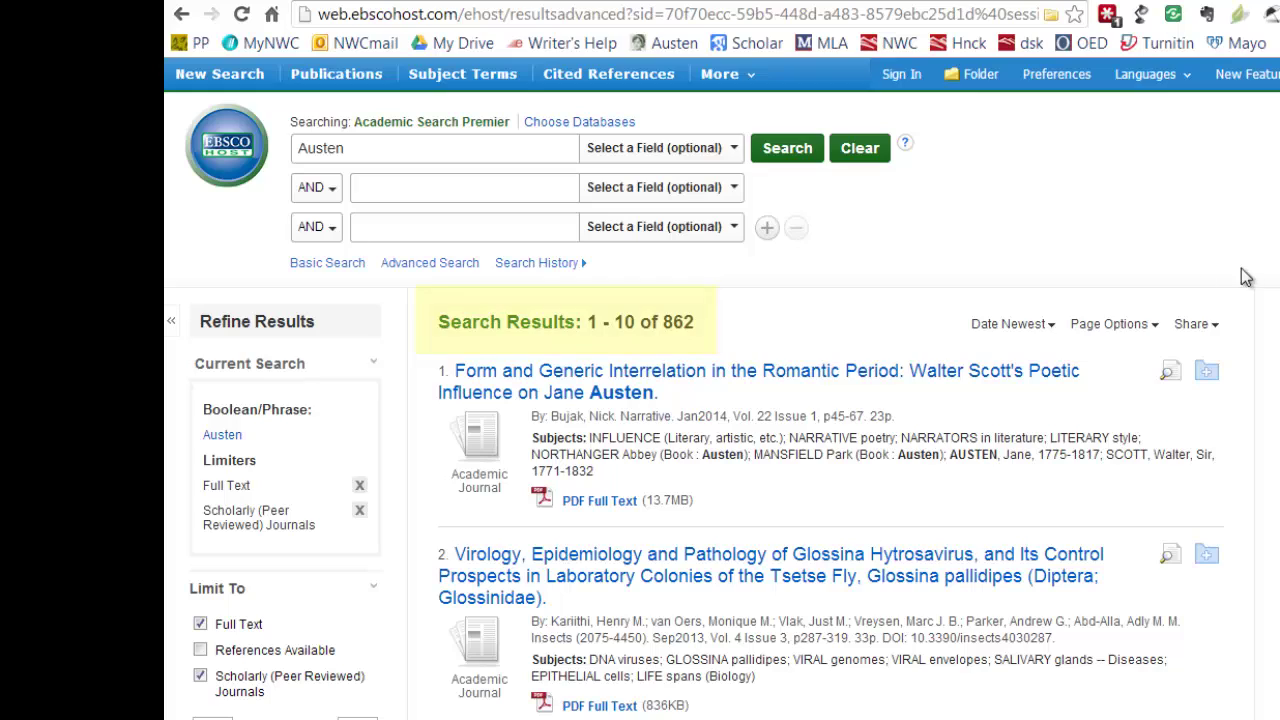
{"action": "scroll", "coordinate": [722, 389], "scroll_direction": "down", "scroll_amount": 4}
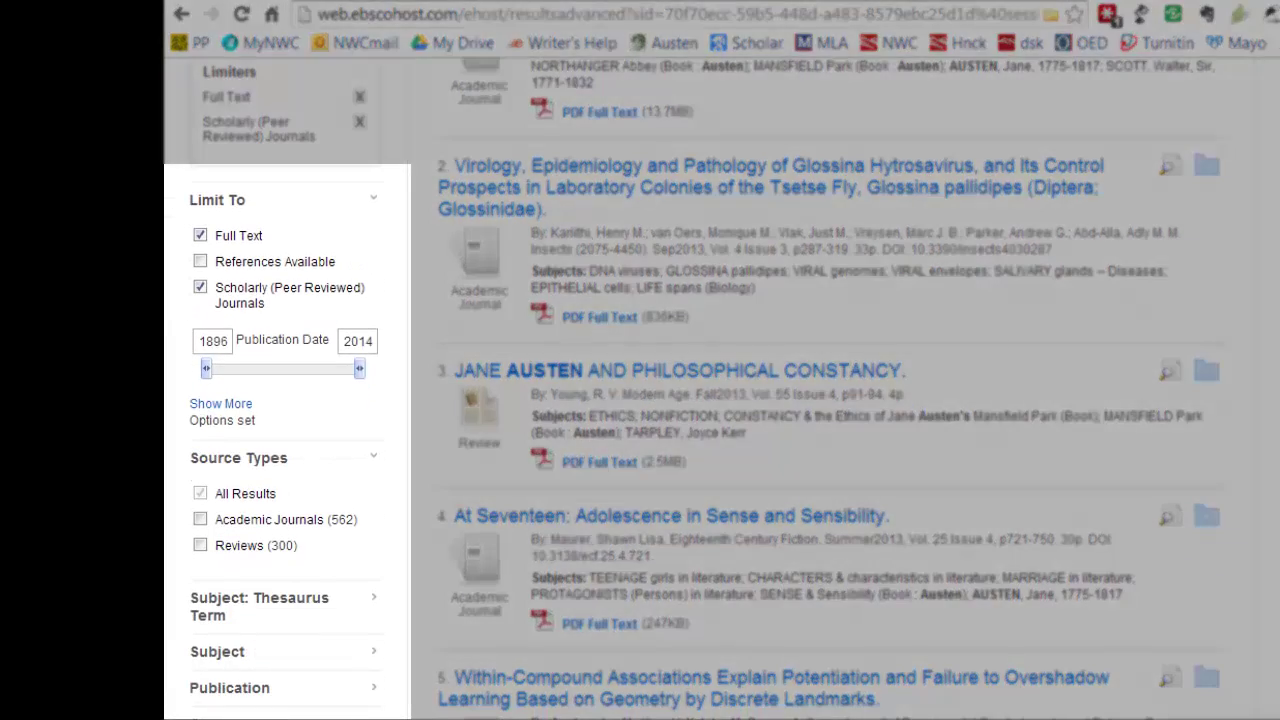
{"action": "scroll", "coordinate": [1164, 488], "scroll_direction": "down", "scroll_amount": 2}
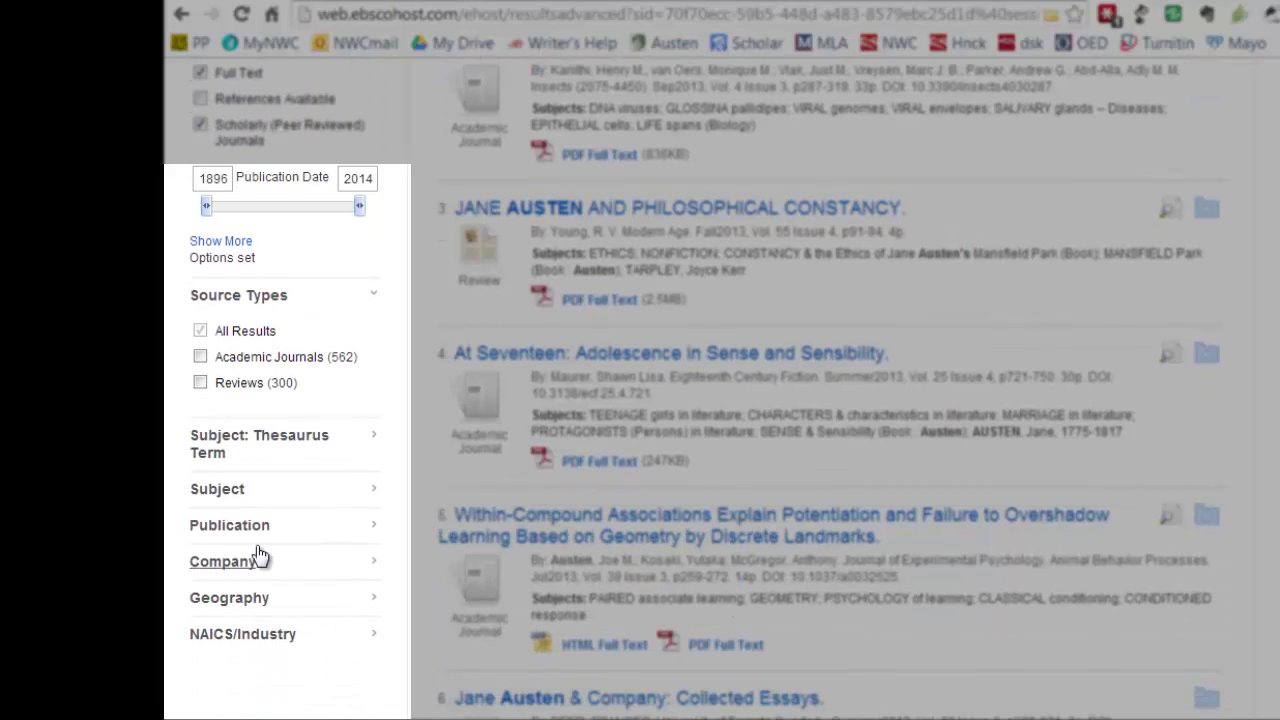
{"action": "left_click", "coordinate": [218, 489]}
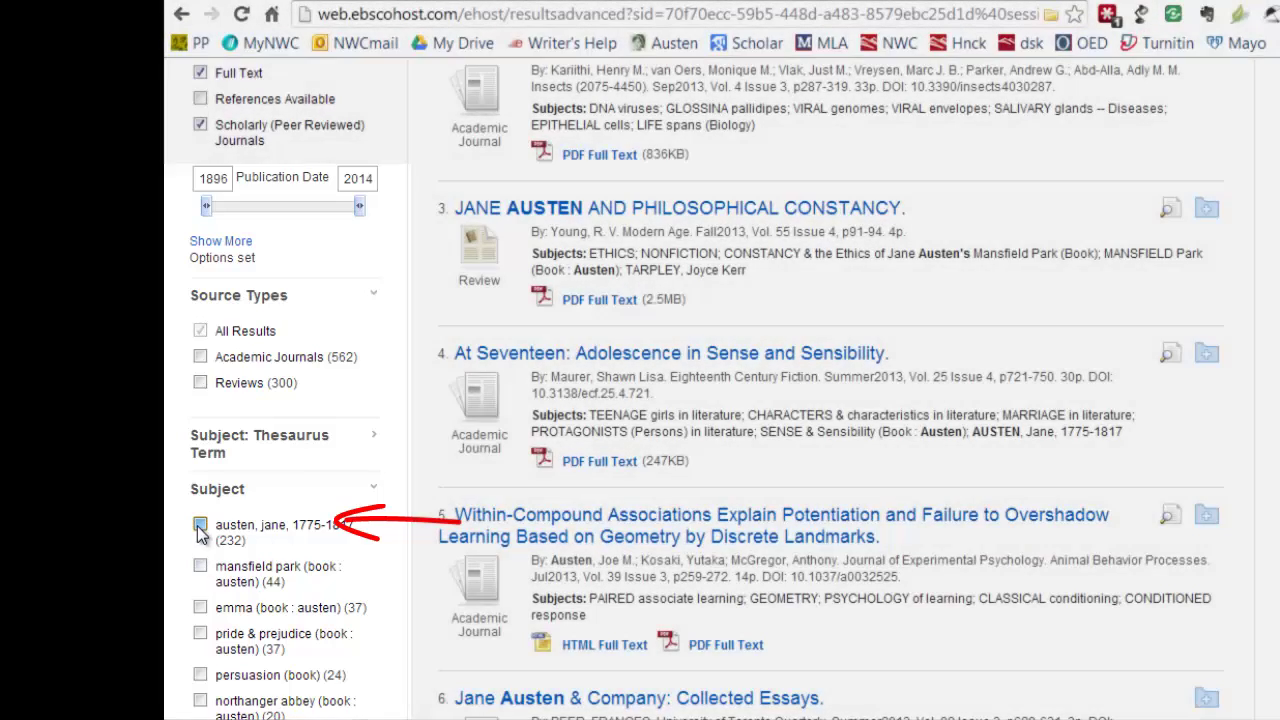
{"action": "left_click", "coordinate": [200, 526]}
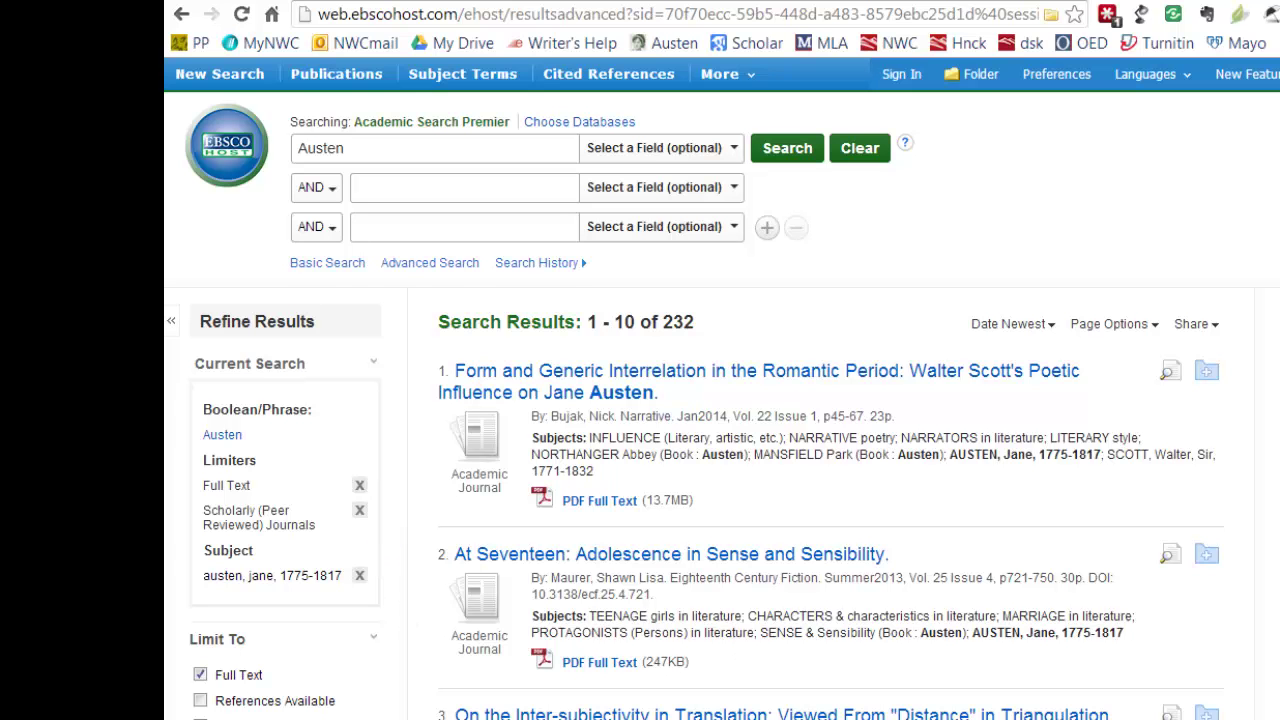
Limit the results to Academic Journals and to the "sense & sensibility (book : austen)" subject.
{"action": "scroll", "coordinate": [490, 605], "scroll_direction": "down", "scroll_amount": 6}
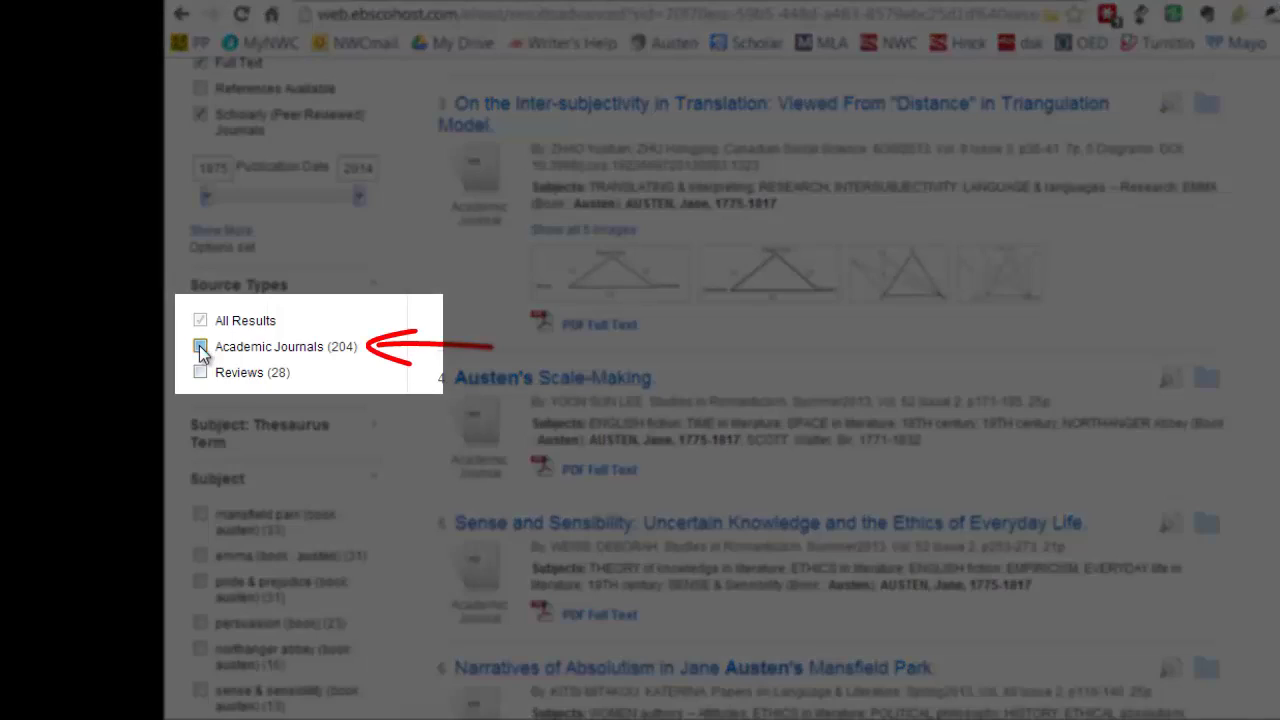
{"action": "left_click", "coordinate": [199, 345]}
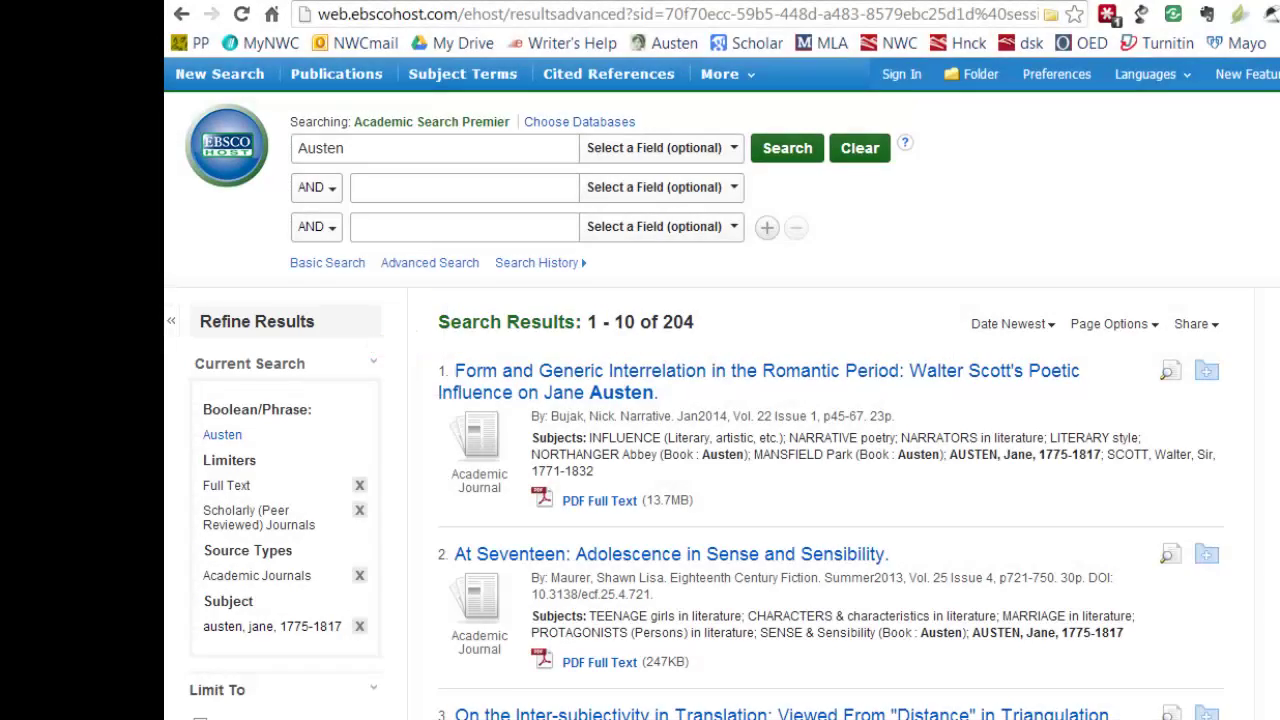
{"action": "scroll", "coordinate": [722, 388], "scroll_direction": "down", "scroll_amount": 6}
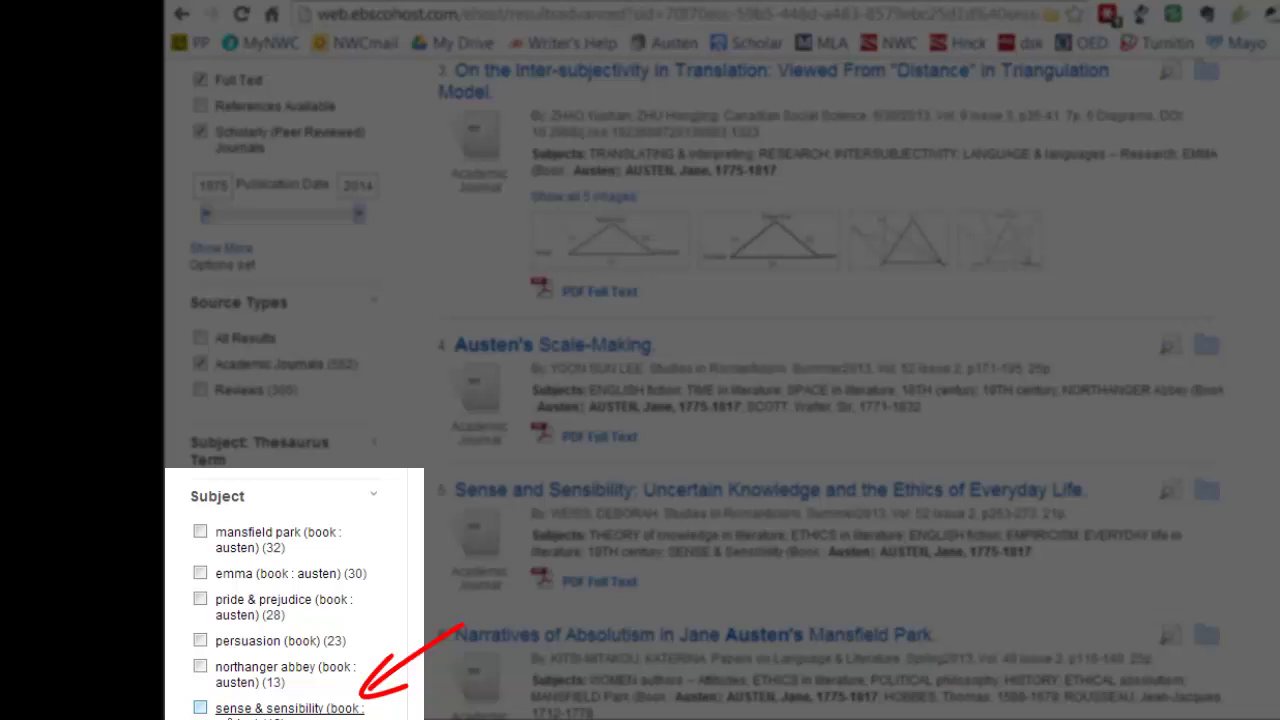
{"action": "left_click", "coordinate": [243, 710]}
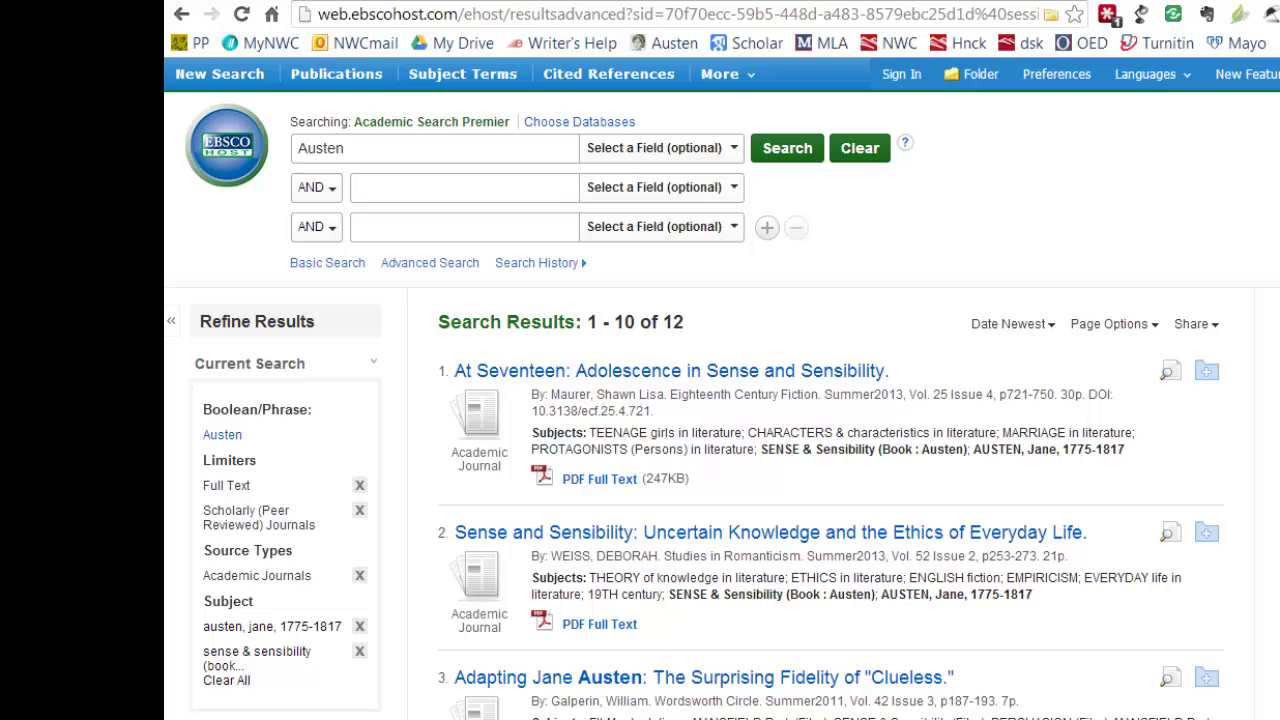
Look through the narrowed results and open the article "Instruction with Amusement: Jane Austen's Women of Sense".
{"action": "scroll", "coordinate": [720, 400], "scroll_direction": "down", "scroll_amount": 5}
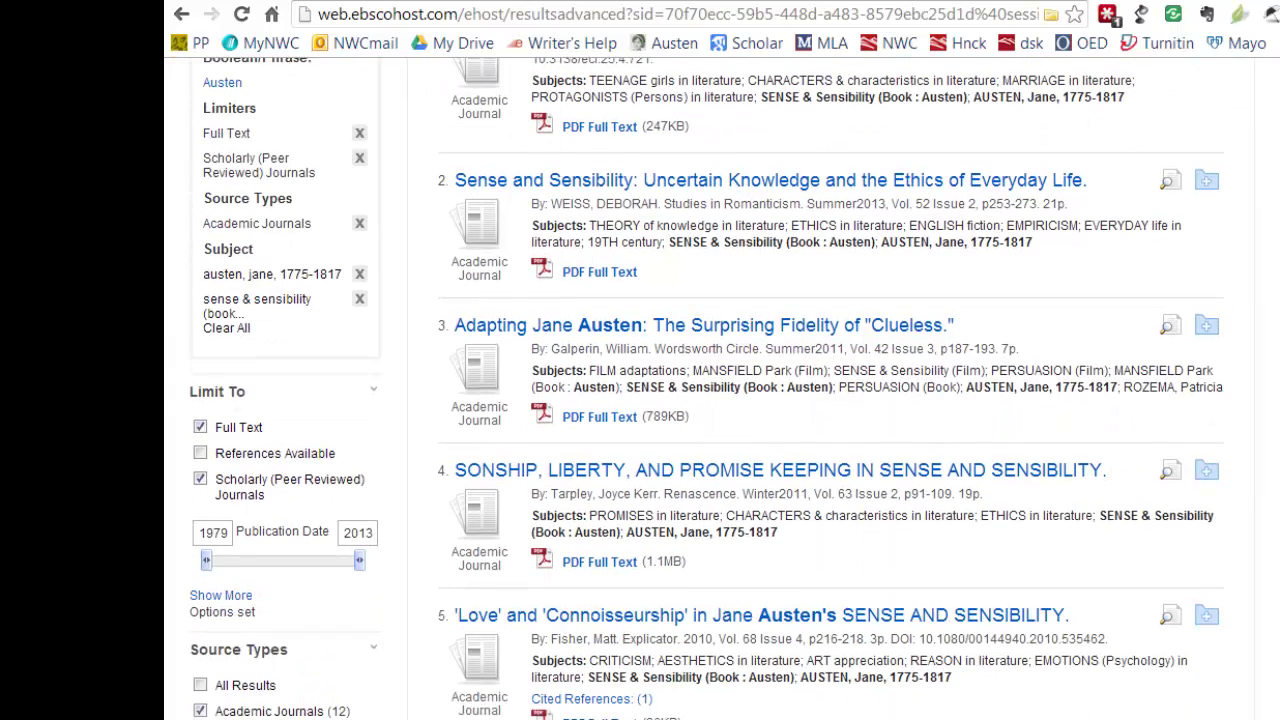
{"action": "scroll", "coordinate": [720, 400], "scroll_direction": "down", "scroll_amount": 3}
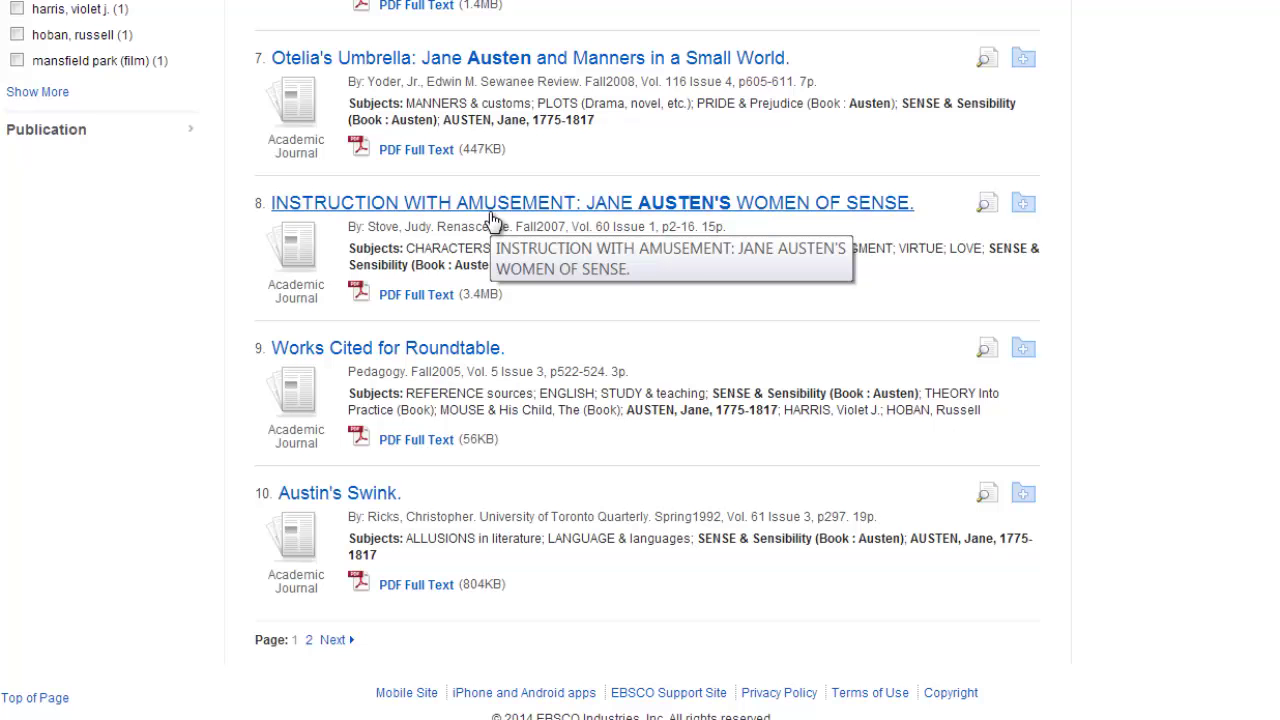
{"action": "left_click", "coordinate": [490, 214]}
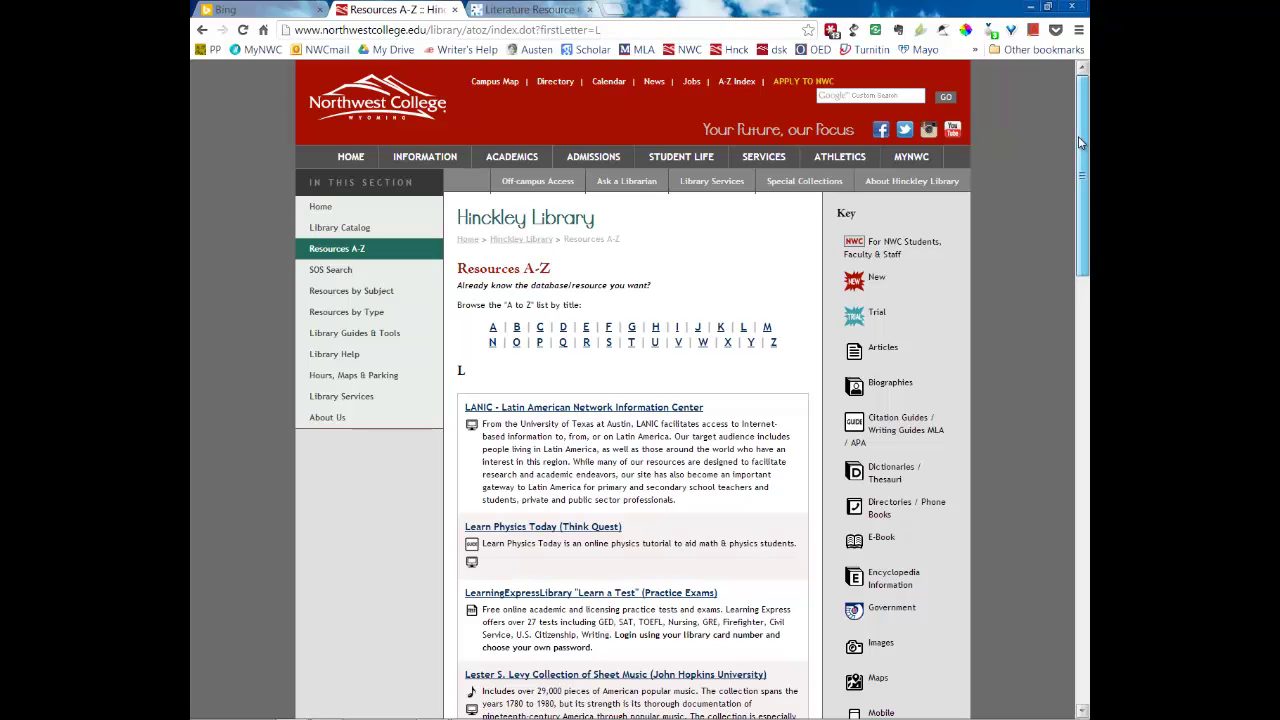
Open the Literature Resource Center (Gale) database from the L section of the Hinckley Library resources list.
{"action": "left_click_drag", "start_coordinate": [1079, 143], "coordinate": [1087, 545]}
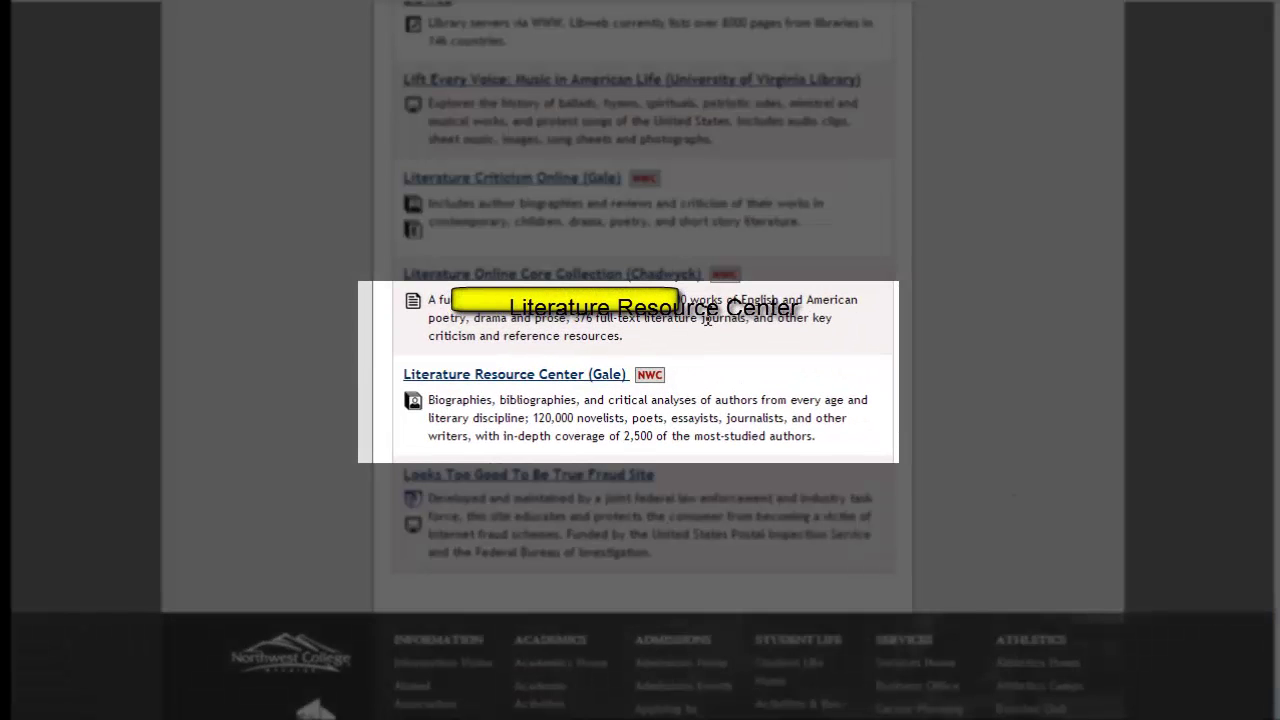
{"action": "left_click", "coordinate": [537, 380]}
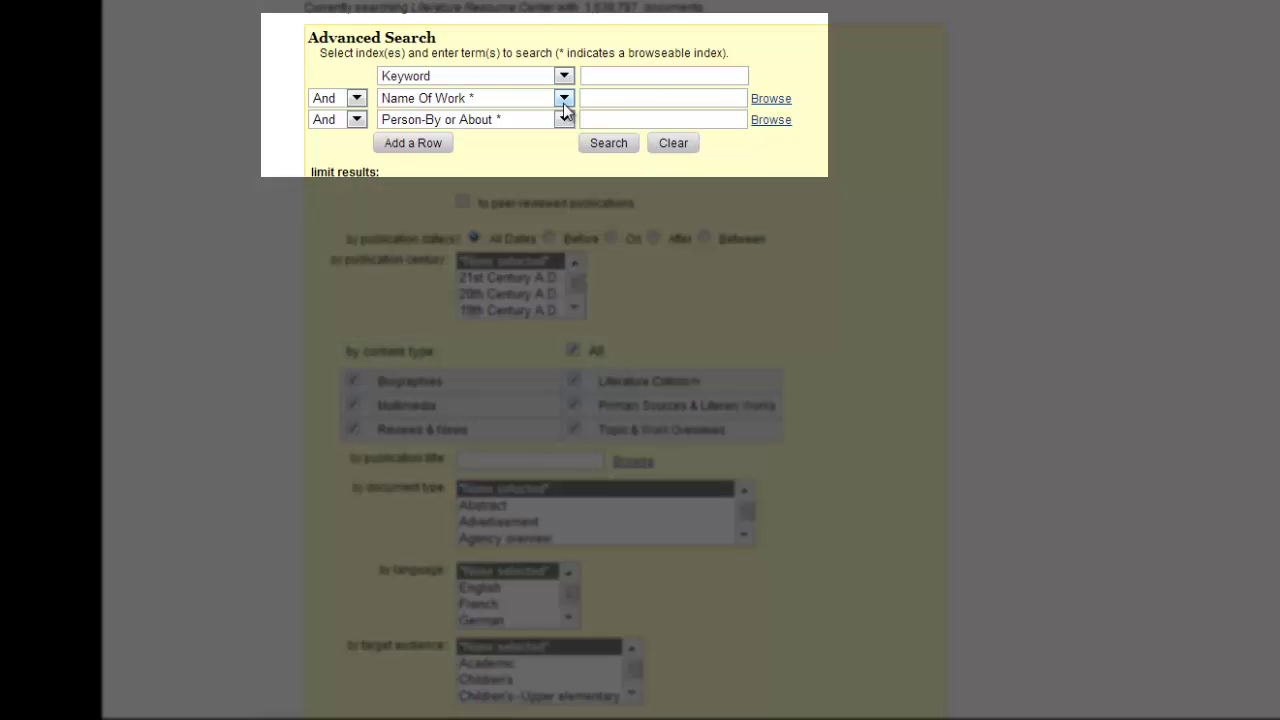
In the advanced search, change Name Of Work to Publication Title with "Persuasions", and enter "Jane Austen" for Person-By or About.
{"action": "left_click", "coordinate": [563, 100]}
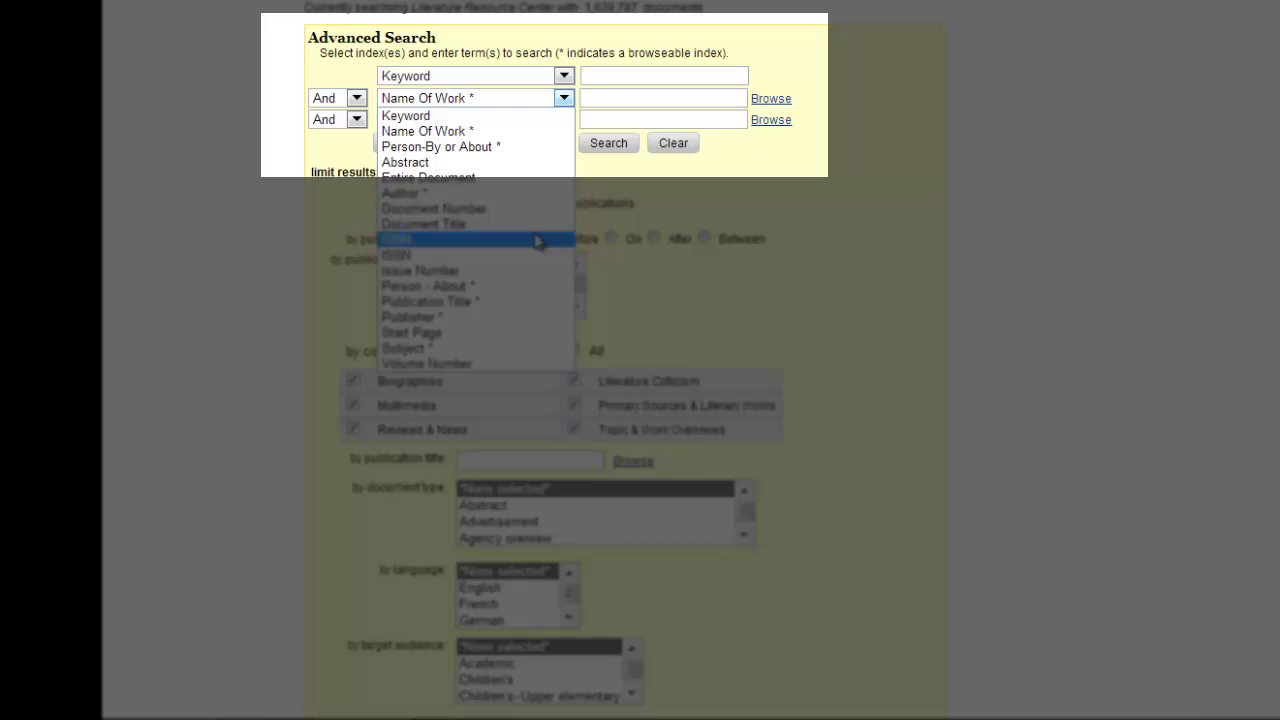
{"action": "left_click", "coordinate": [510, 302]}
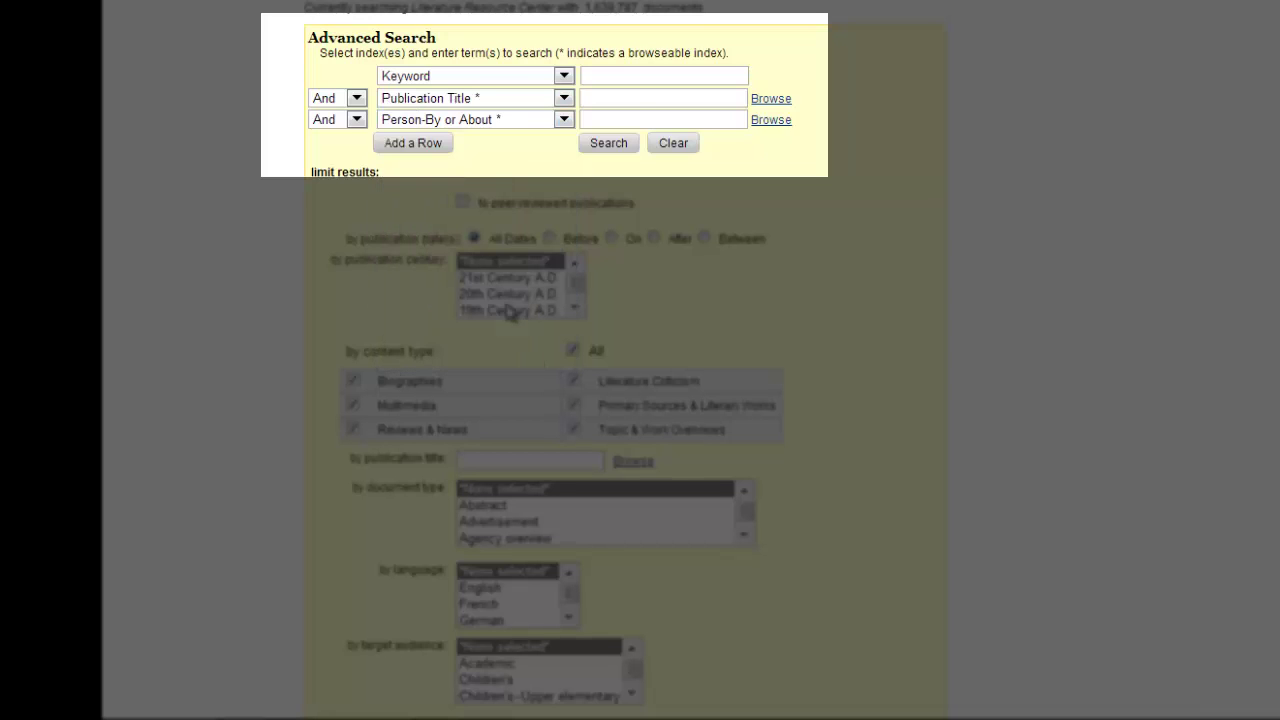
{"action": "left_click", "coordinate": [635, 101]}
{"action": "type", "text": "Persuasions"}
{"action": "left_click", "coordinate": [634, 120]}
{"action": "type", "text": "Jane Au"}
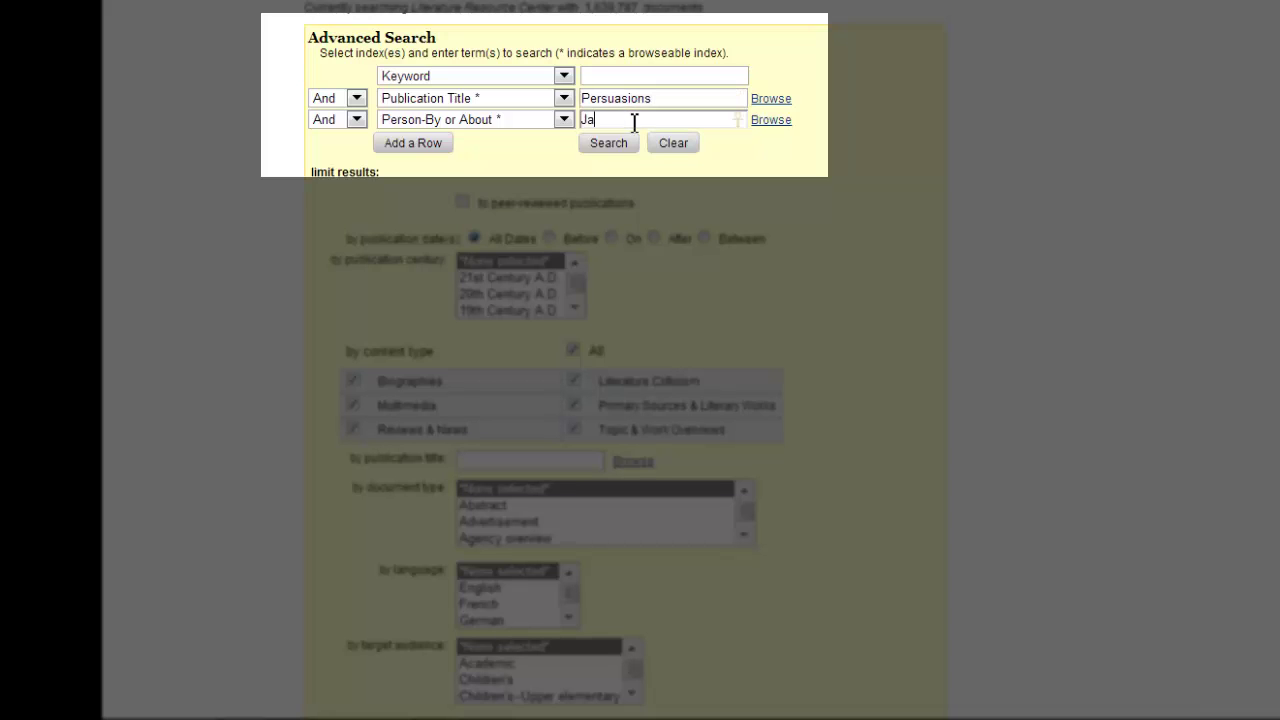
{"action": "type", "text": "sten"}
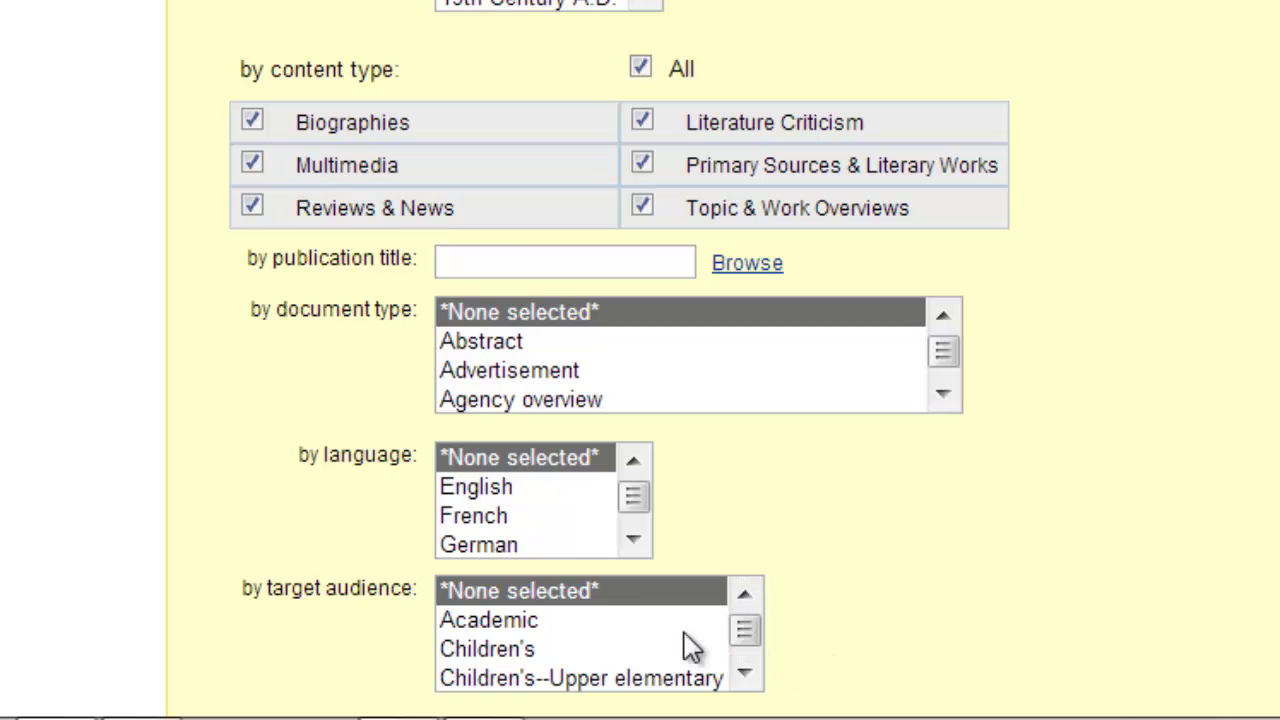
Limit the search to the Academic target audience, the English language and the Critical essay document type.
{"action": "left_click", "coordinate": [508, 622]}
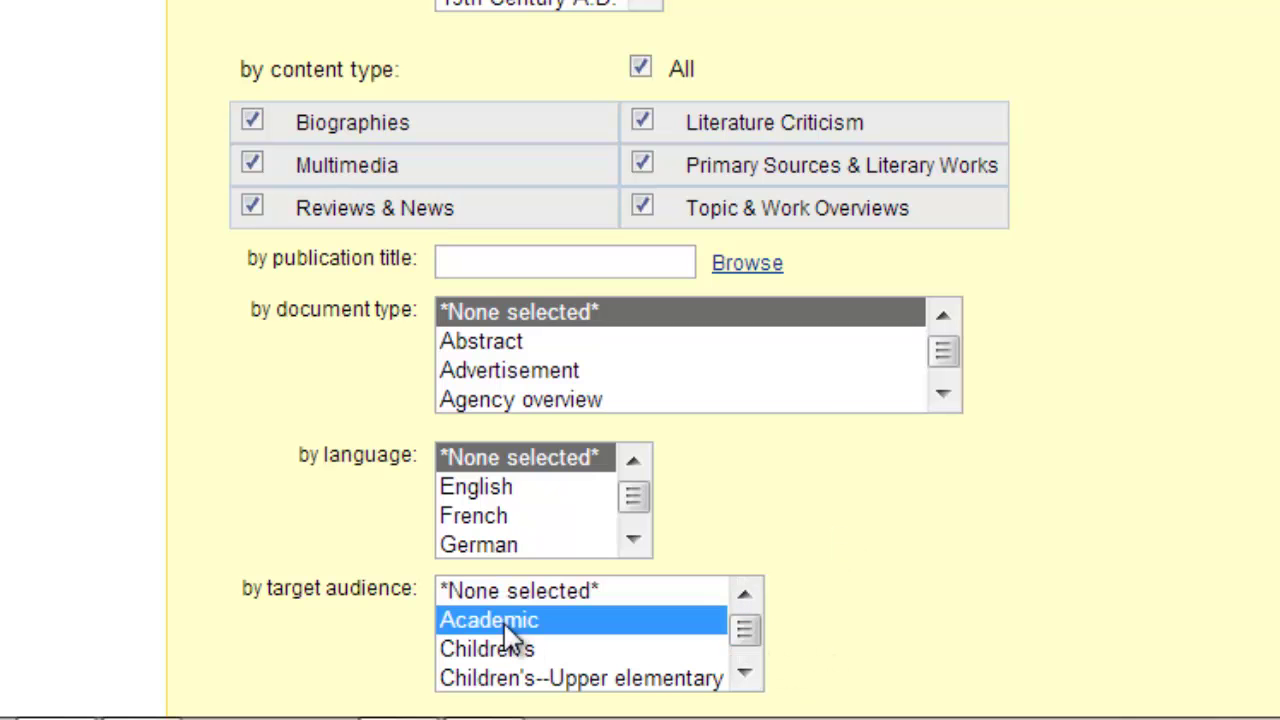
{"action": "left_click", "coordinate": [492, 490]}
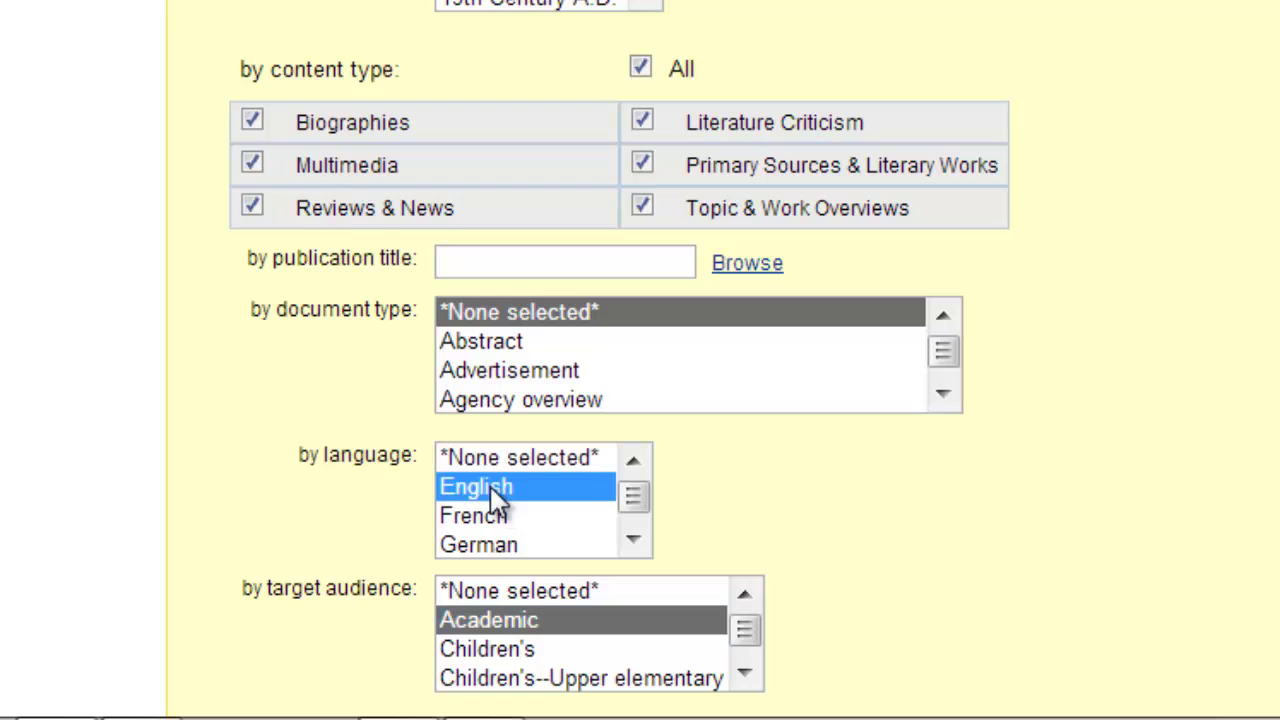
{"action": "left_click", "coordinate": [944, 394]}
{"action": "left_click", "coordinate": [944, 394]}
{"action": "left_click_drag", "start_coordinate": [940, 354], "coordinate": [946, 320]}
{"action": "left_click", "coordinate": [944, 318]}
{"action": "left_click", "coordinate": [944, 318]}
{"action": "left_click_drag", "start_coordinate": [956, 402], "coordinate": [944, 401]}
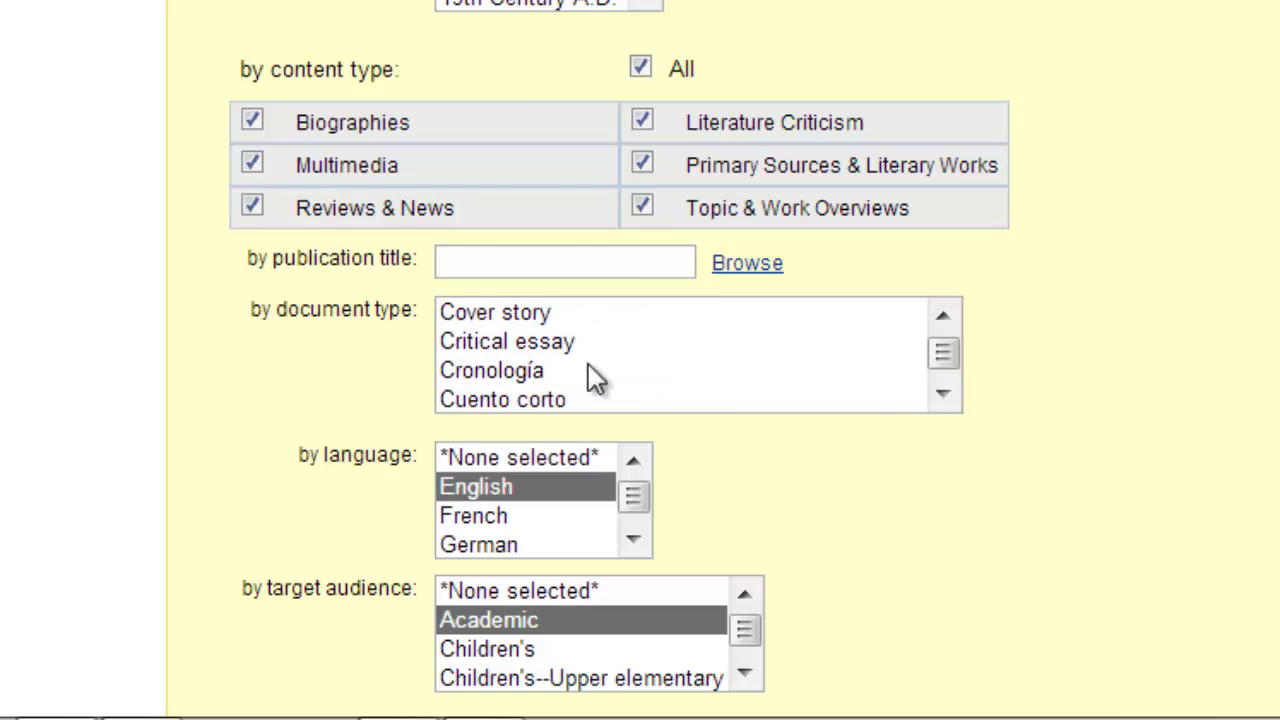
{"action": "left_click", "coordinate": [551, 345]}
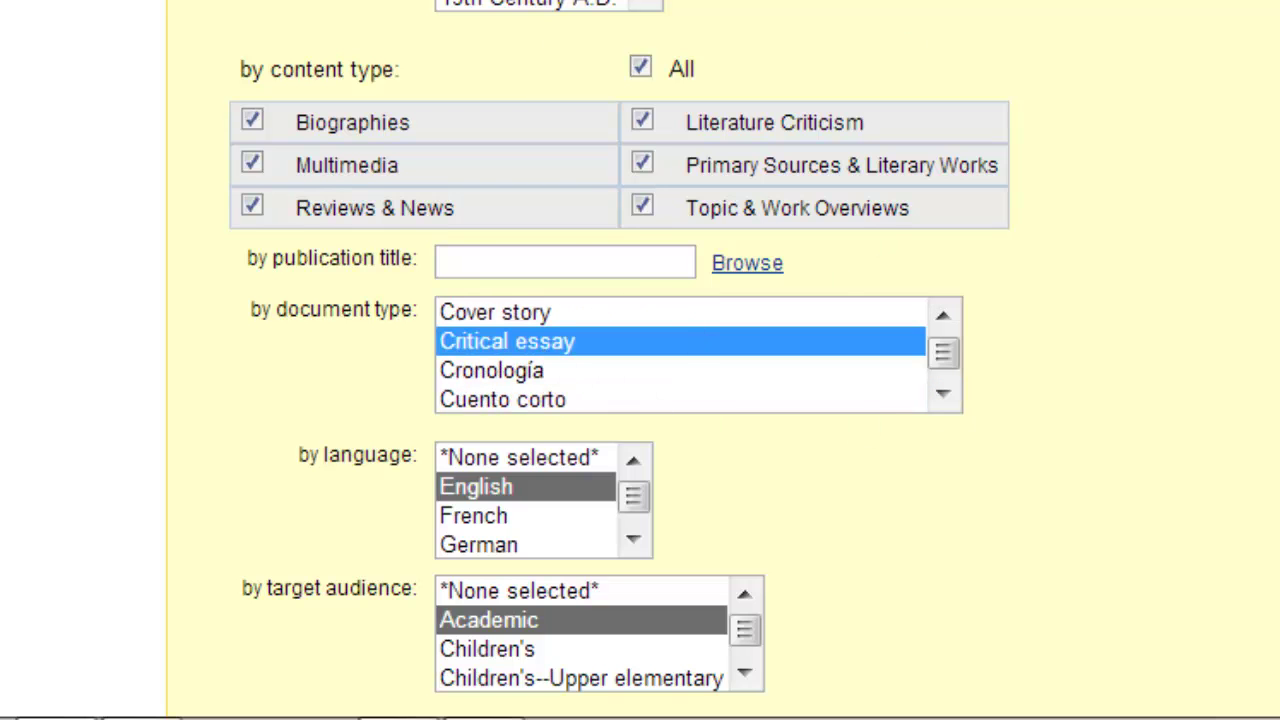
Exclude Biographies, Multimedia, Reviews & News, and Primary Sources & Literary Works from the content types.
{"action": "left_click", "coordinate": [252, 121]}
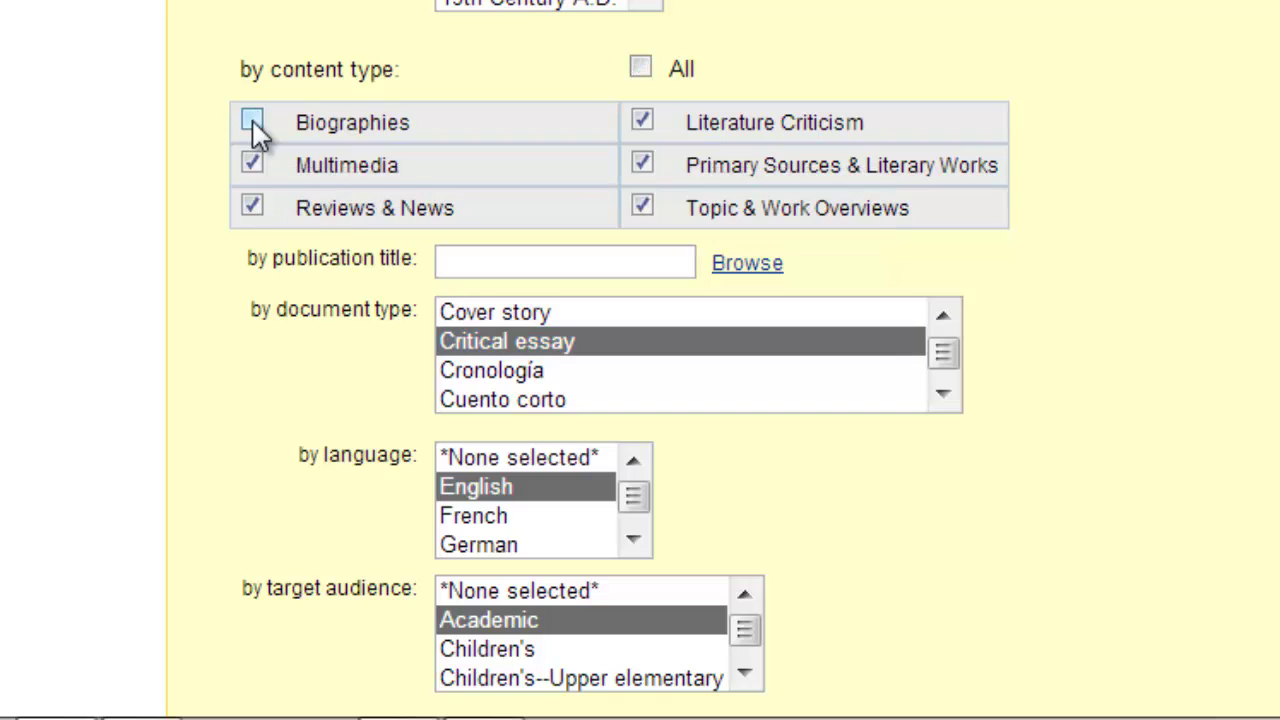
{"action": "left_click", "coordinate": [252, 163]}
{"action": "left_click", "coordinate": [252, 206]}
{"action": "left_click", "coordinate": [642, 164]}
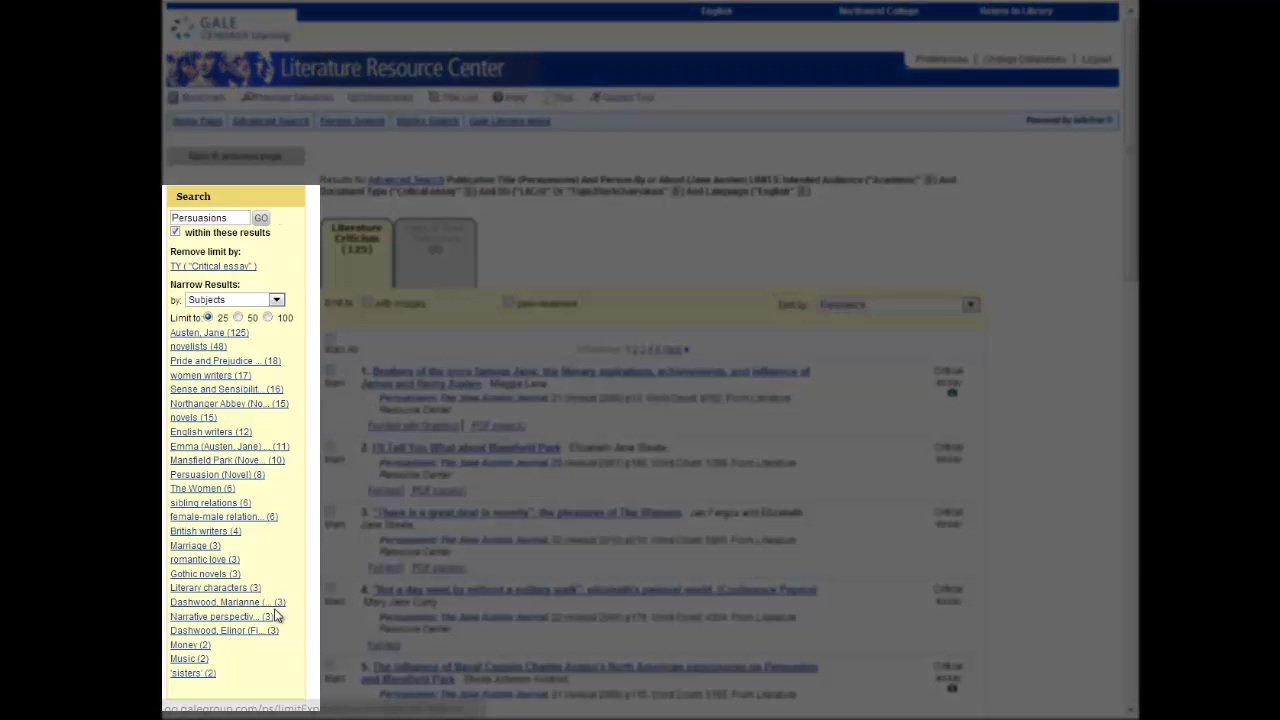
Narrow the results to the Sense and Sensibility (Novel) subject and open the article "Mrs. Jennings and Mrs. Palmer" about female self-determination.
{"action": "left_click", "coordinate": [243, 394]}
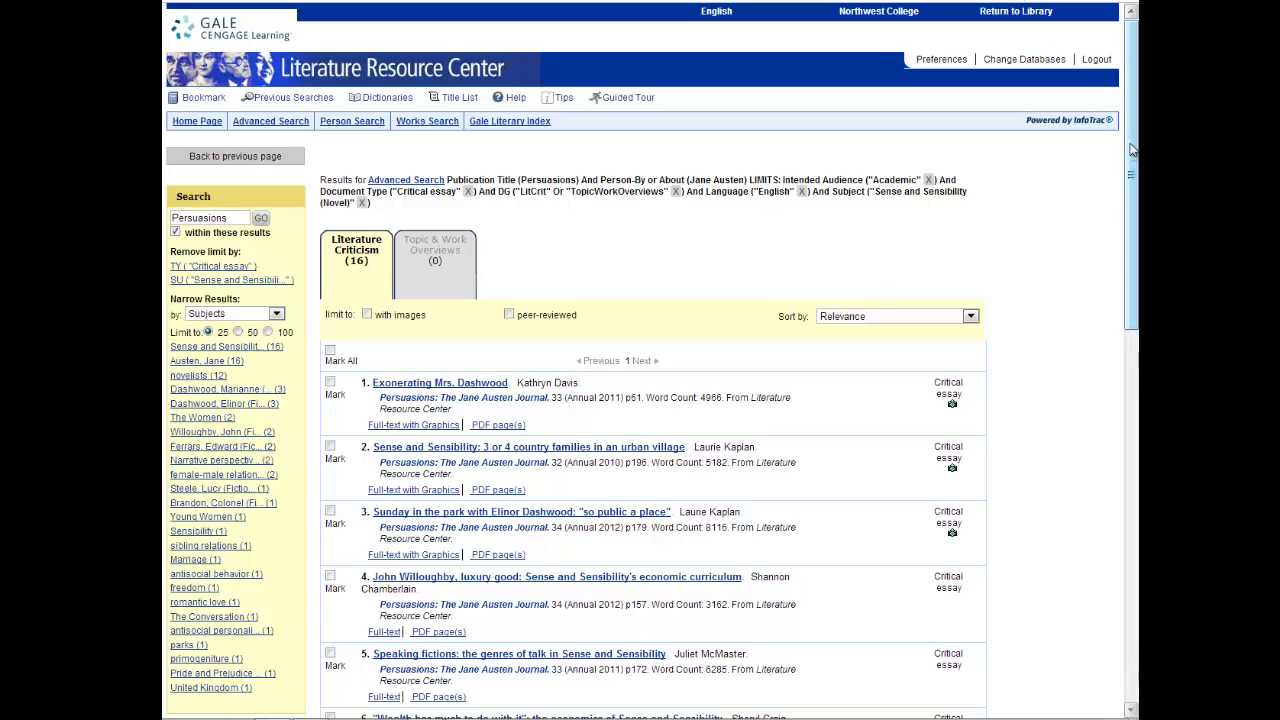
{"action": "left_click_drag", "start_coordinate": [1133, 143], "coordinate": [1122, 240]}
{"action": "scroll", "coordinate": [1122, 240], "scroll_direction": "up", "scroll_amount": 3}
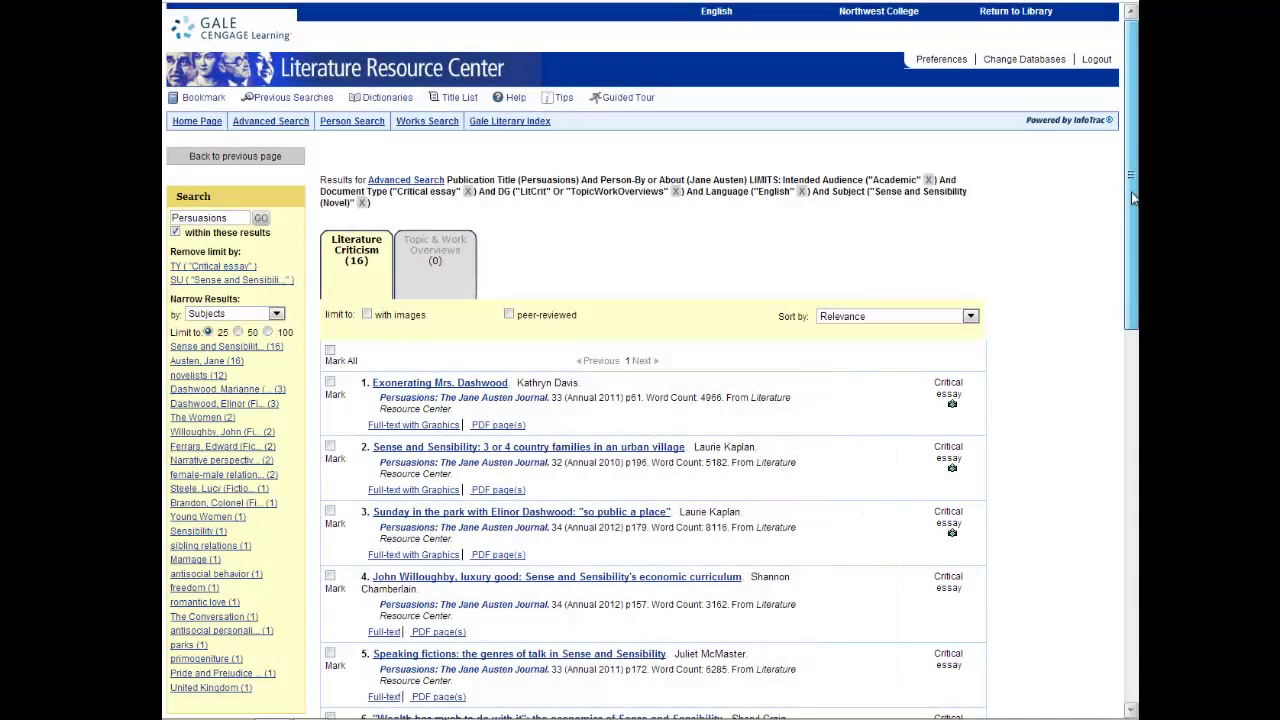
{"action": "left_click_drag", "start_coordinate": [1133, 197], "coordinate": [1116, 400]}
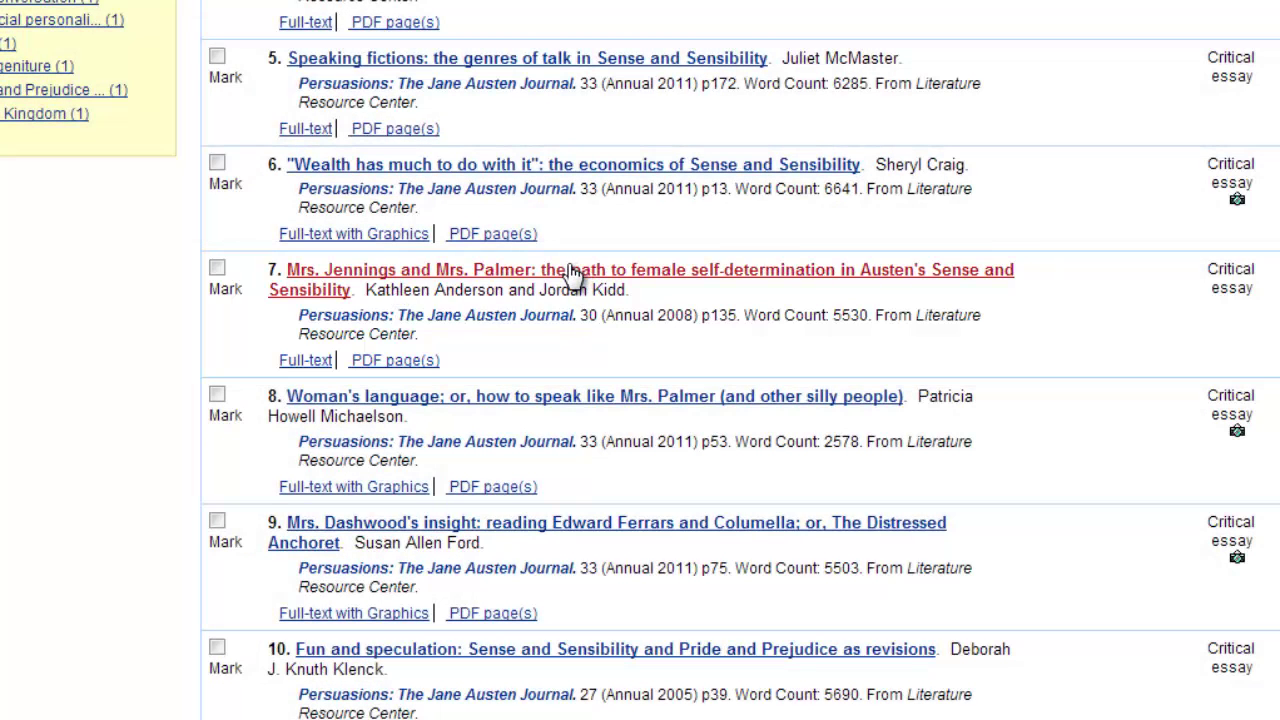
{"action": "left_click", "coordinate": [570, 283]}
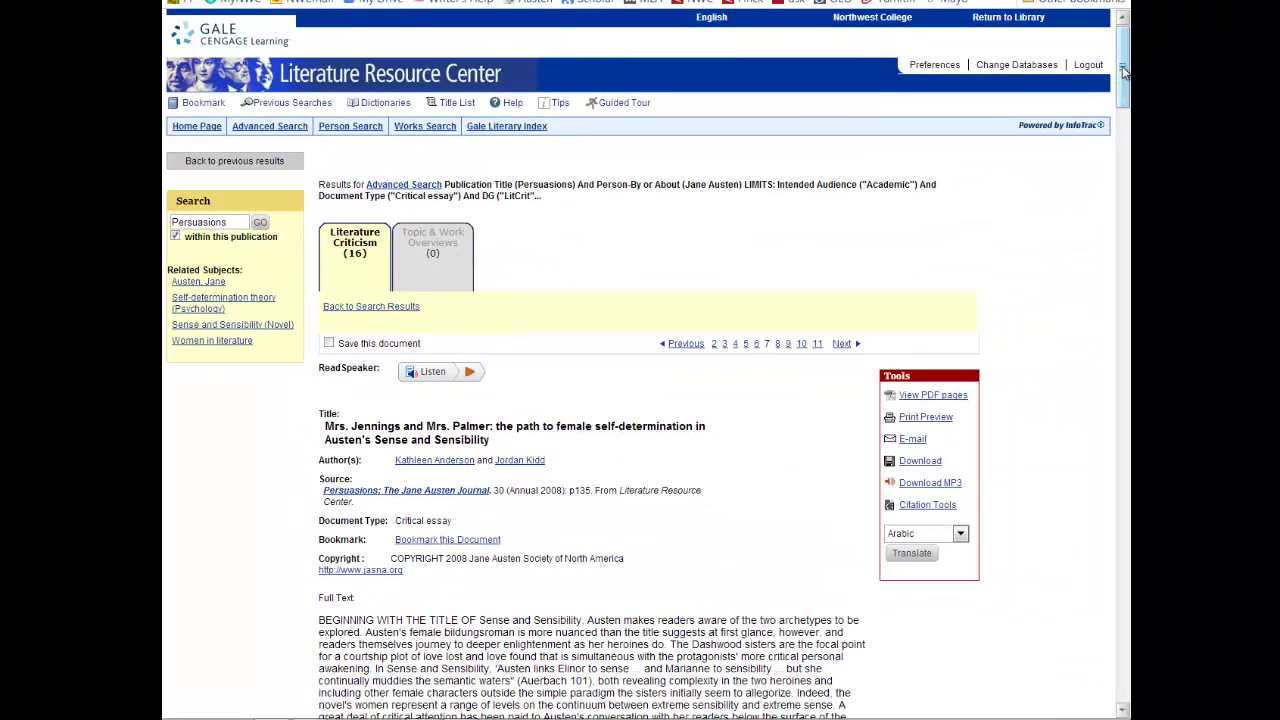
Check the article's download format options and close the download window without downloading.
{"action": "left_click_drag", "start_coordinate": [1123, 70], "coordinate": [1107, 38]}
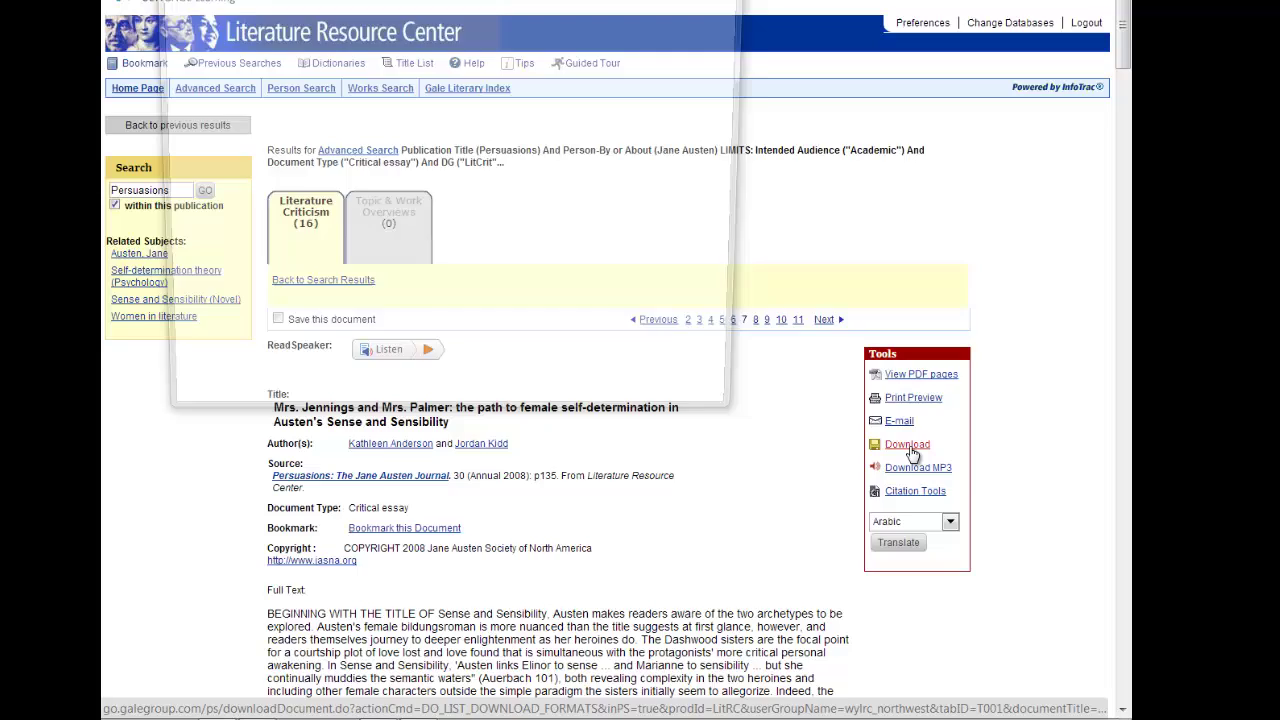
{"action": "left_click", "coordinate": [780, 280]}
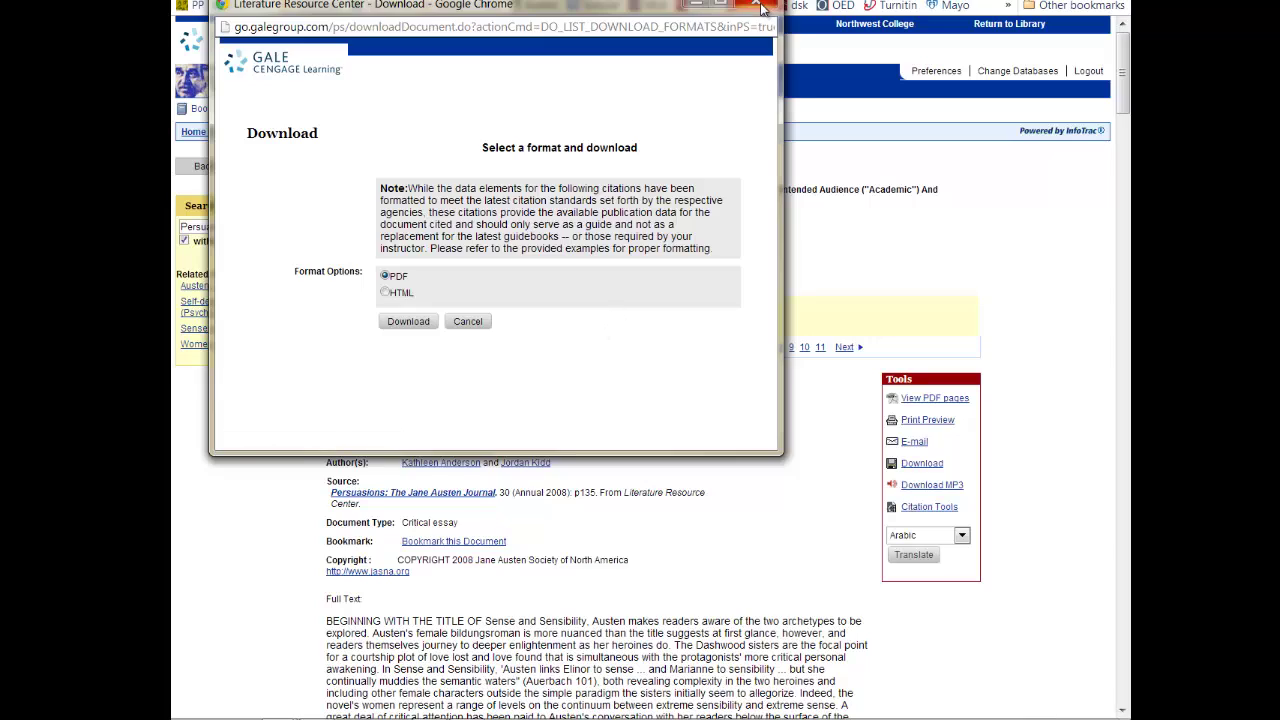
{"action": "left_click", "coordinate": [756, 4]}
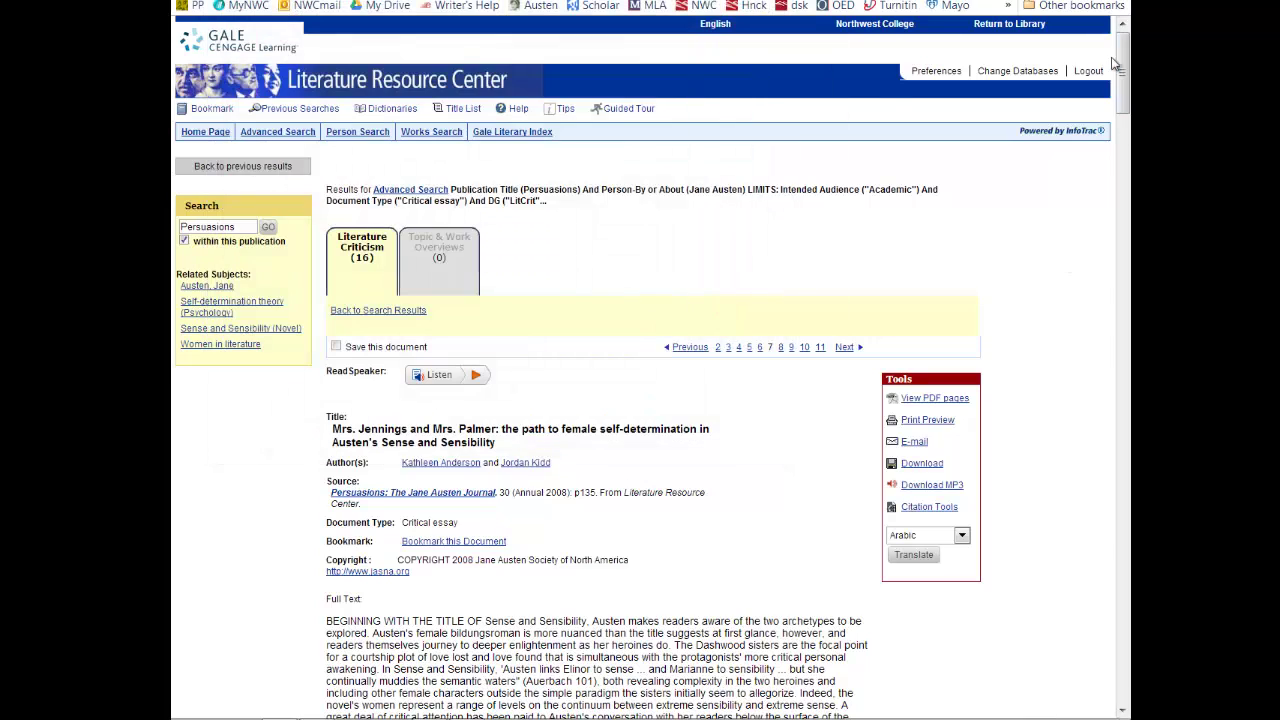
Select the MLA 7th Edition source citation text at the end of the article.
{"action": "left_click_drag", "start_coordinate": [1122, 65], "coordinate": [1122, 662]}
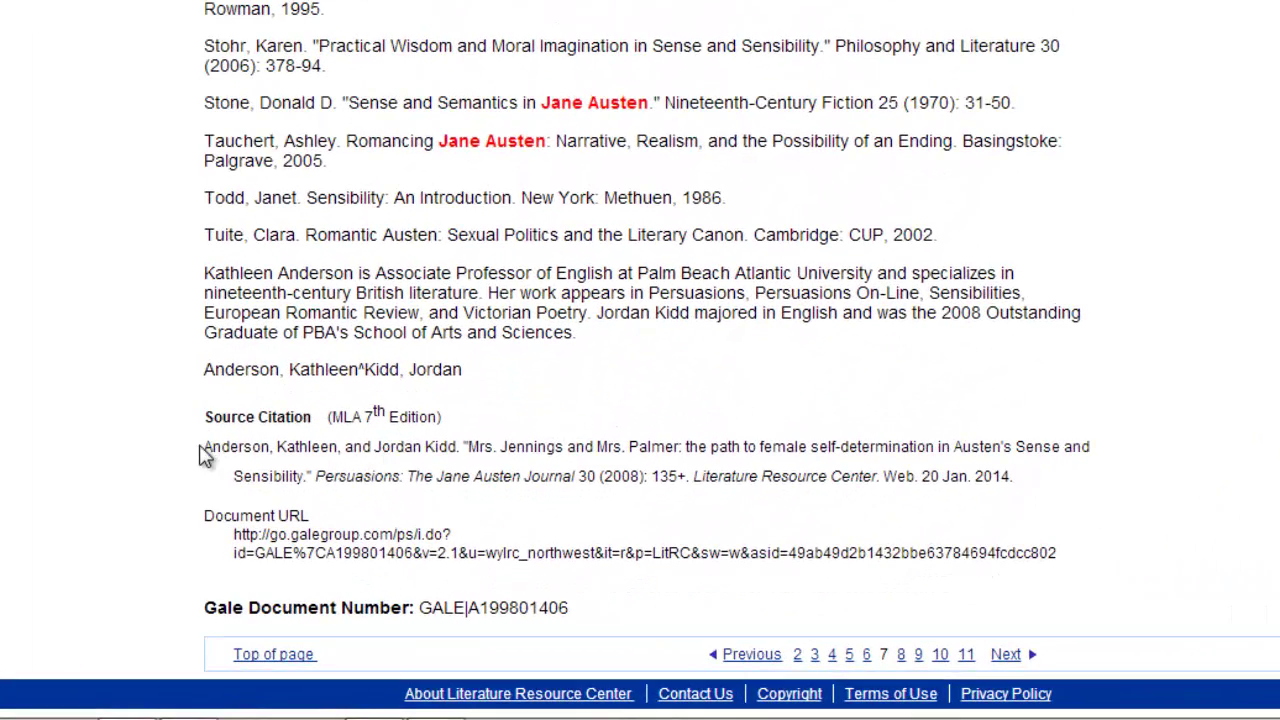
{"action": "mouse_move", "coordinate": [270, 446]}
{"action": "left_mouse_down"}
{"action": "mouse_move", "coordinate": [544, 470]}
{"action": "mouse_move", "coordinate": [160, 446]}
{"action": "mouse_move", "coordinate": [210, 446]}
{"action": "left_mouse_up"}
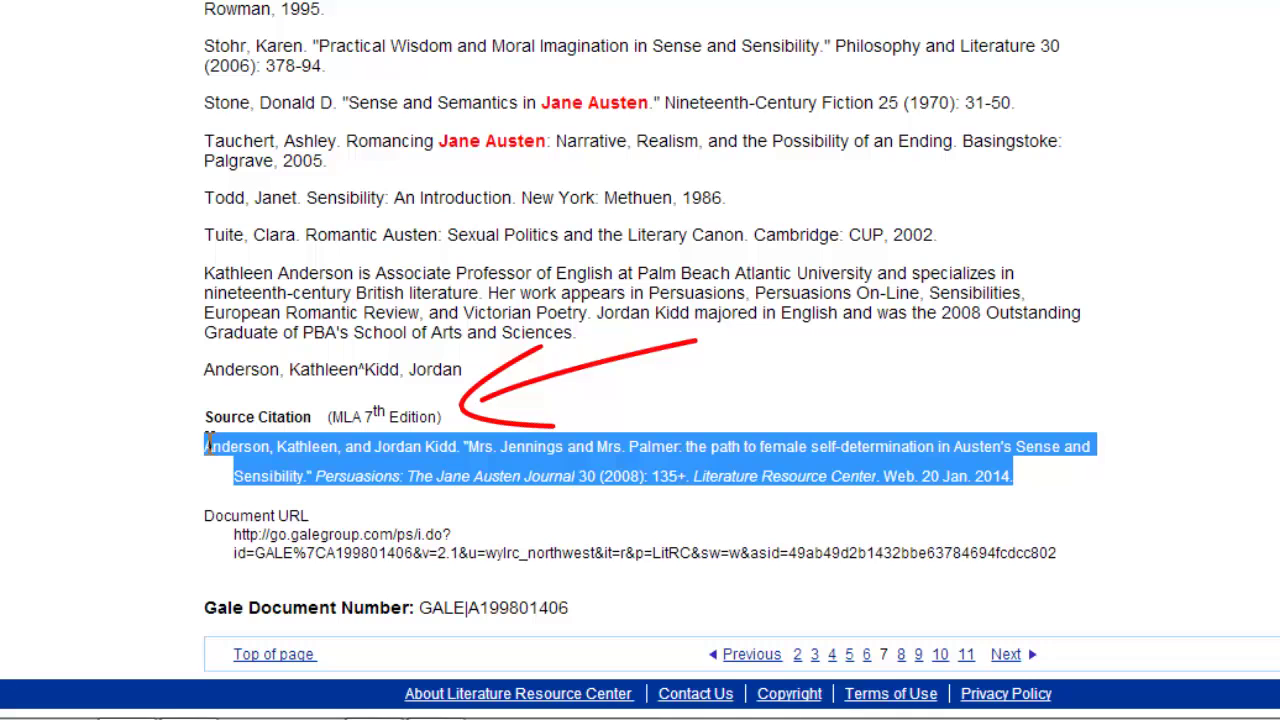